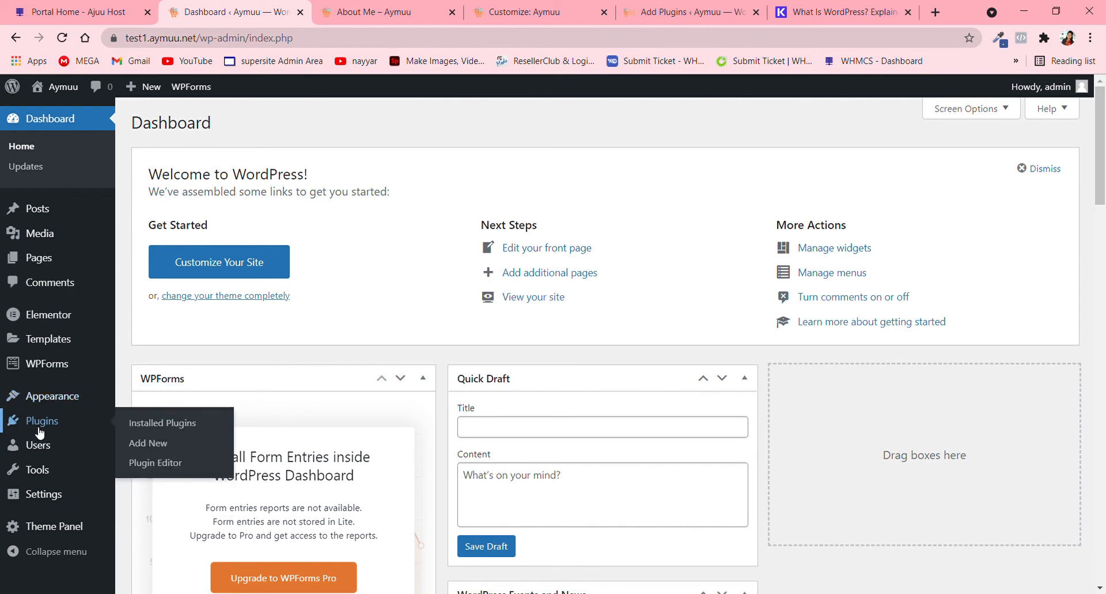
# - Check the installed plugins list and bring up the live site's Home page
pyautogui.click(153, 426)
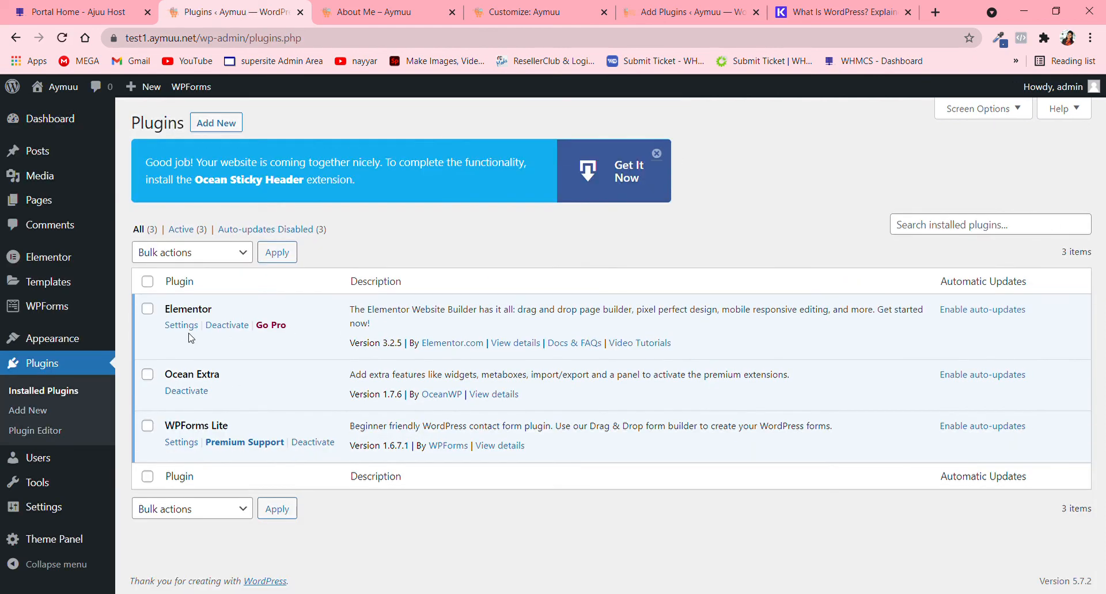
pyautogui.click(373, 7)
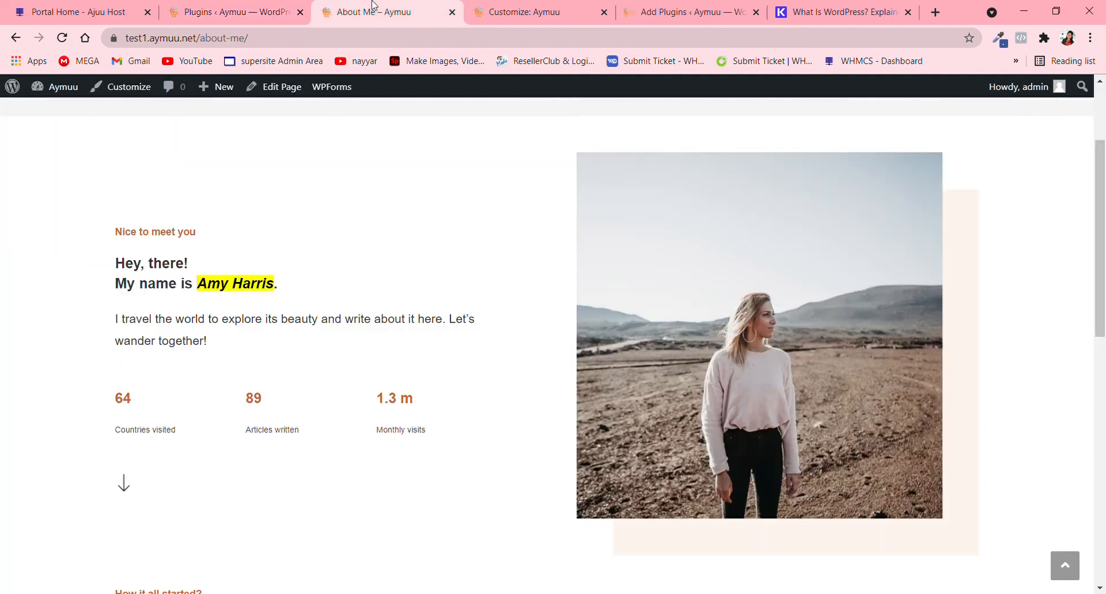
pyautogui.scroll(3, 234, 86)
pyautogui.click(251, 128)
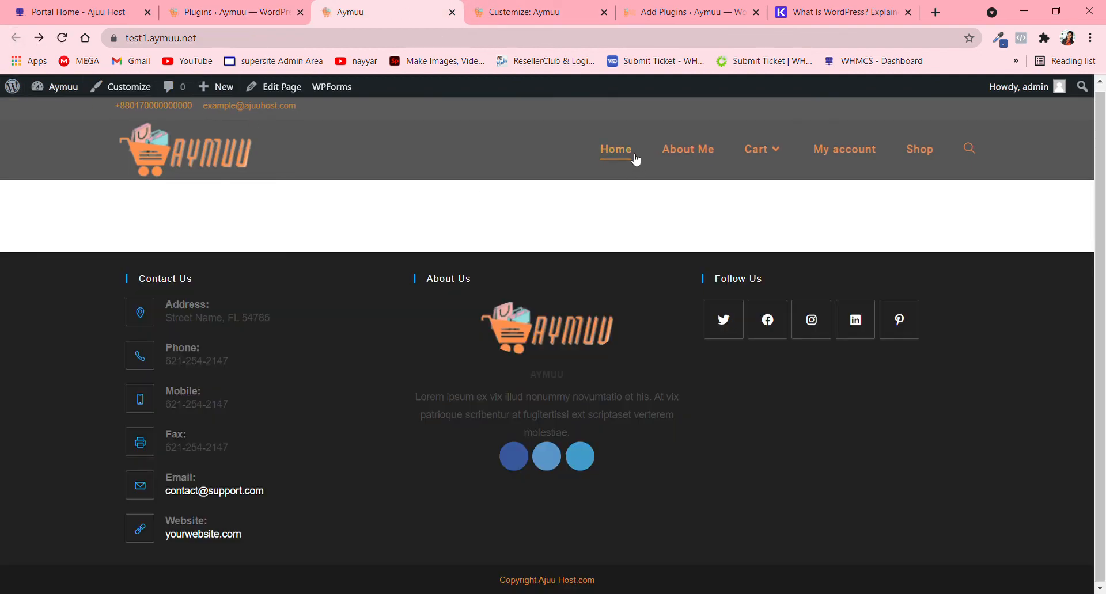
pyautogui.click(622, 158)
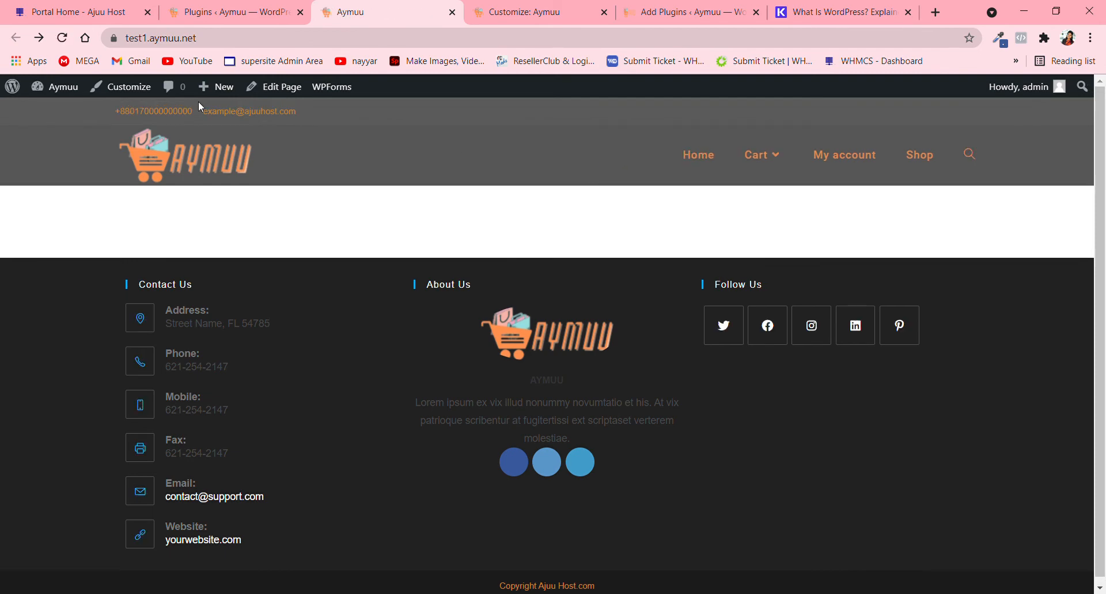
# - Open the Home page for editing in Elementor and add a new single-column section
pyautogui.click(279, 95)
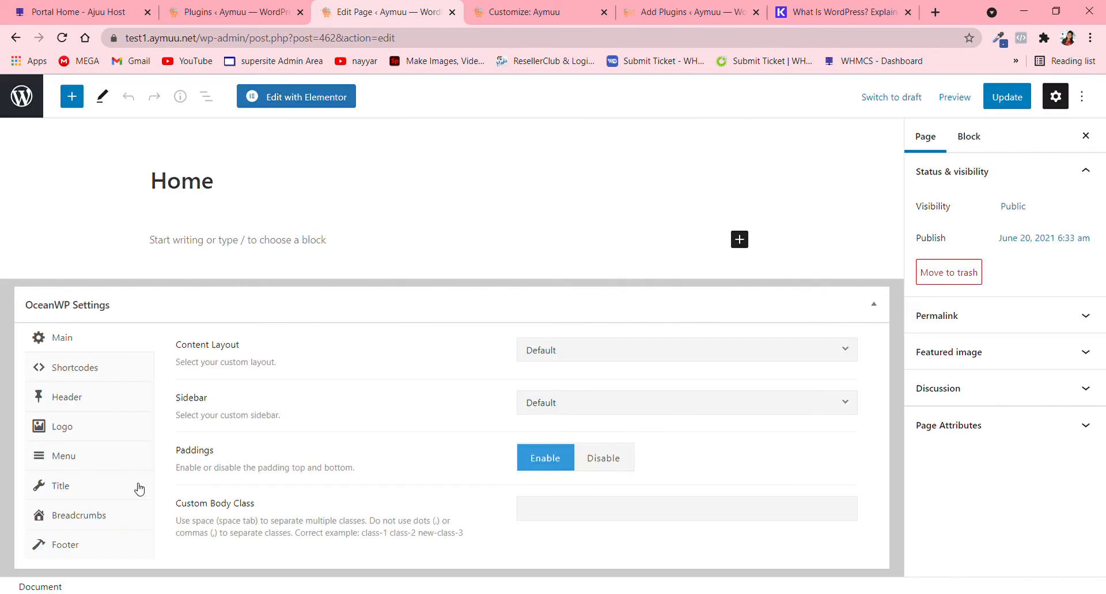
pyautogui.click(279, 103)
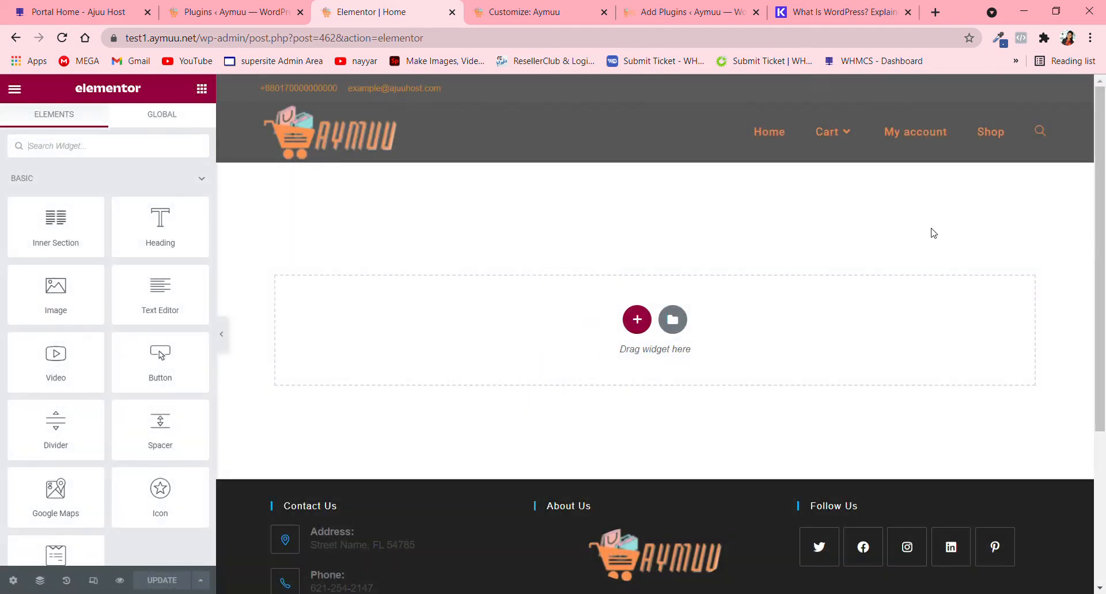
pyautogui.click(637, 320)
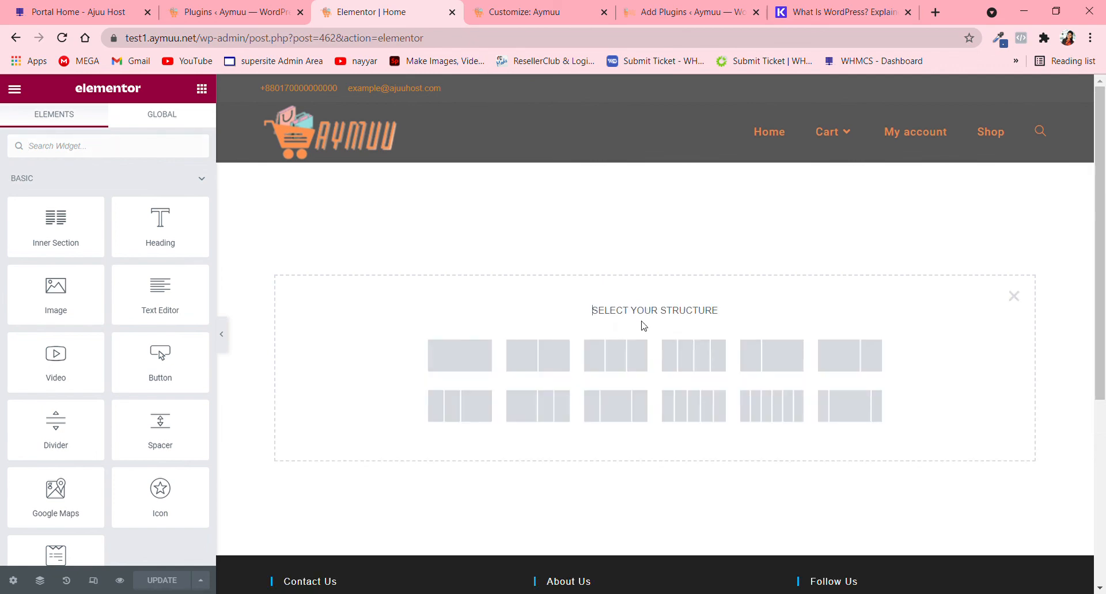
pyautogui.click(465, 366)
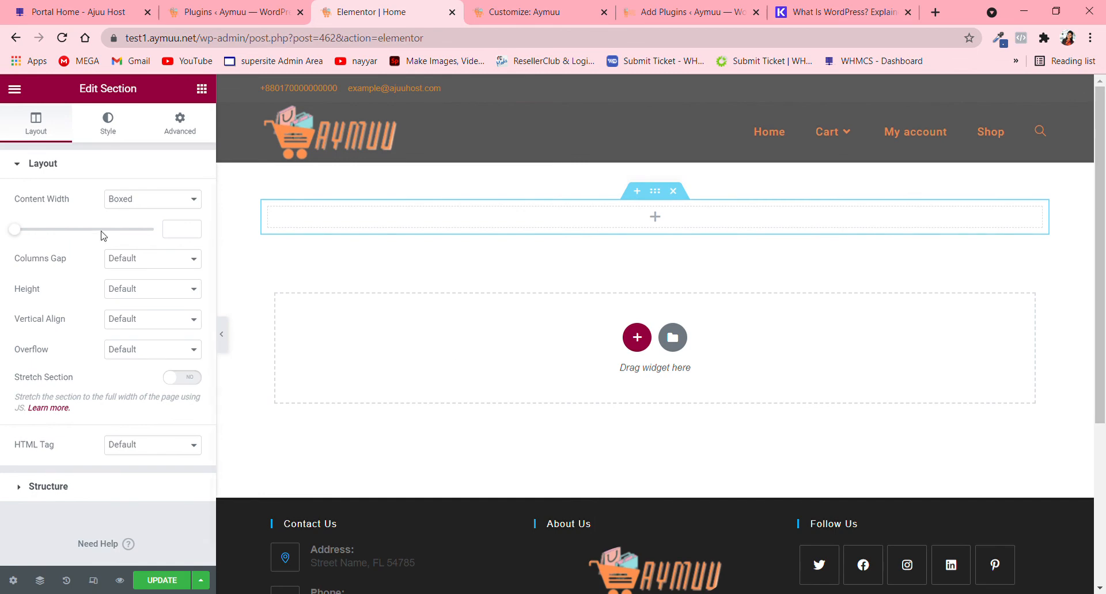
# - Set the new section to full content width, stretch it, and give it a minimum height of about 519 px
pyautogui.click(133, 229)
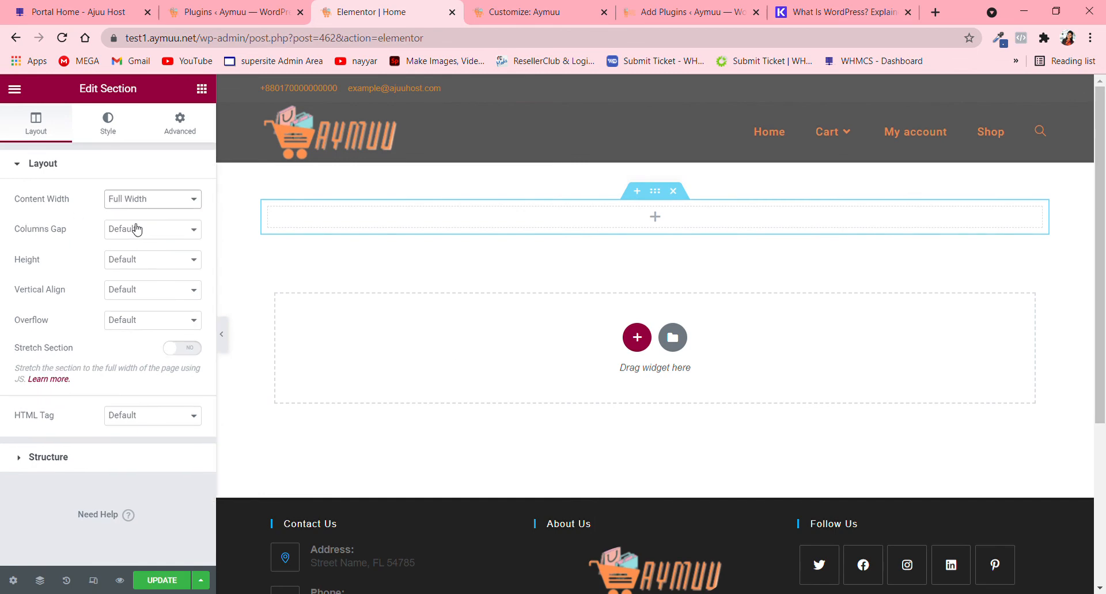
pyautogui.click(193, 349)
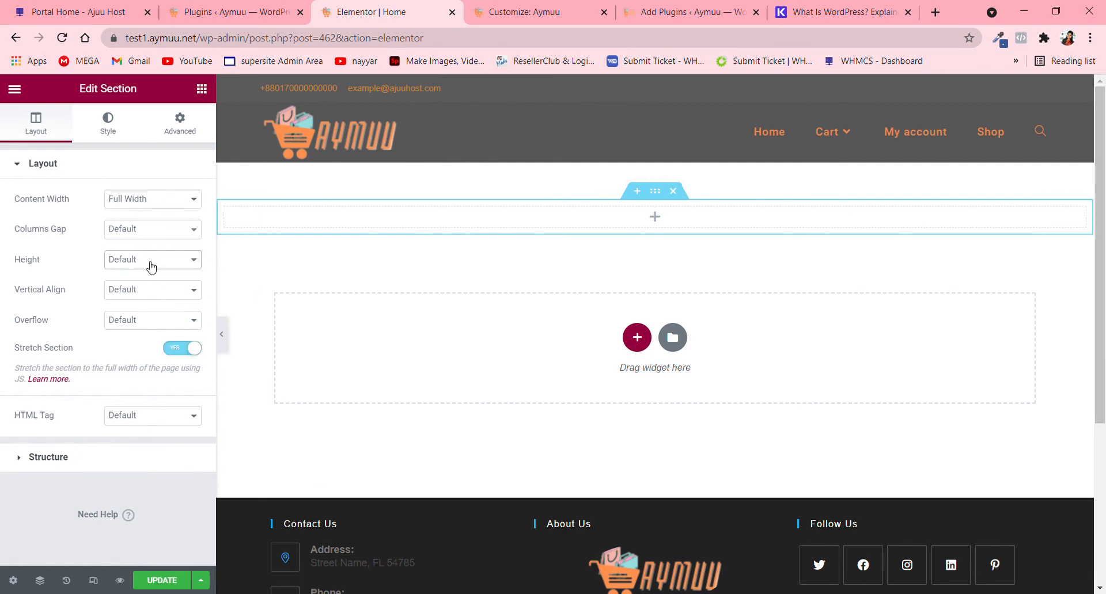
pyautogui.click(154, 304)
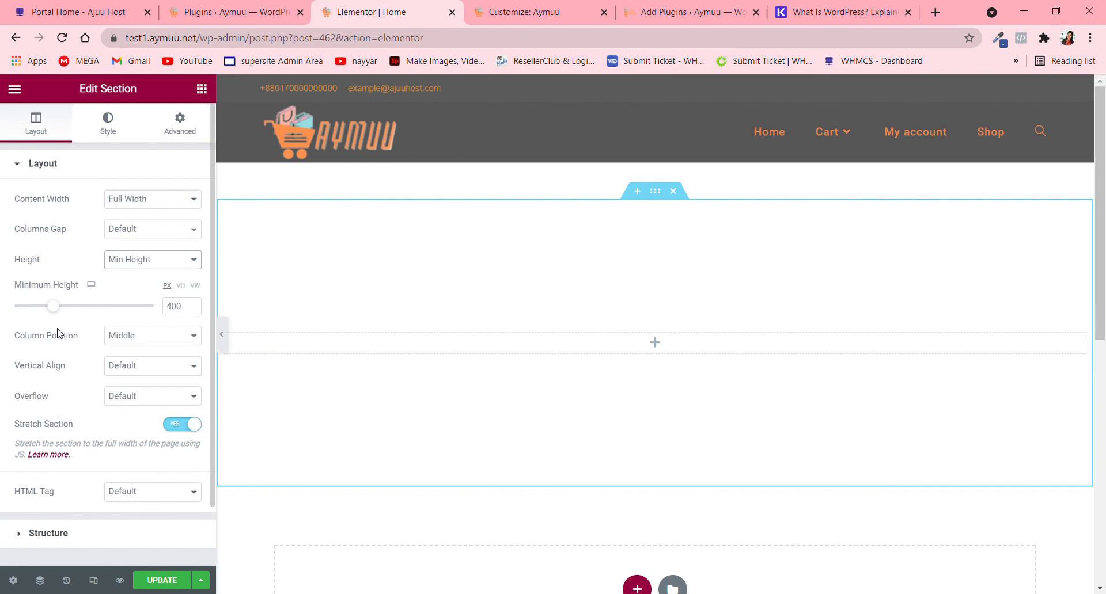
pyautogui.moveTo(63, 308); pyautogui.dragTo(72, 309)
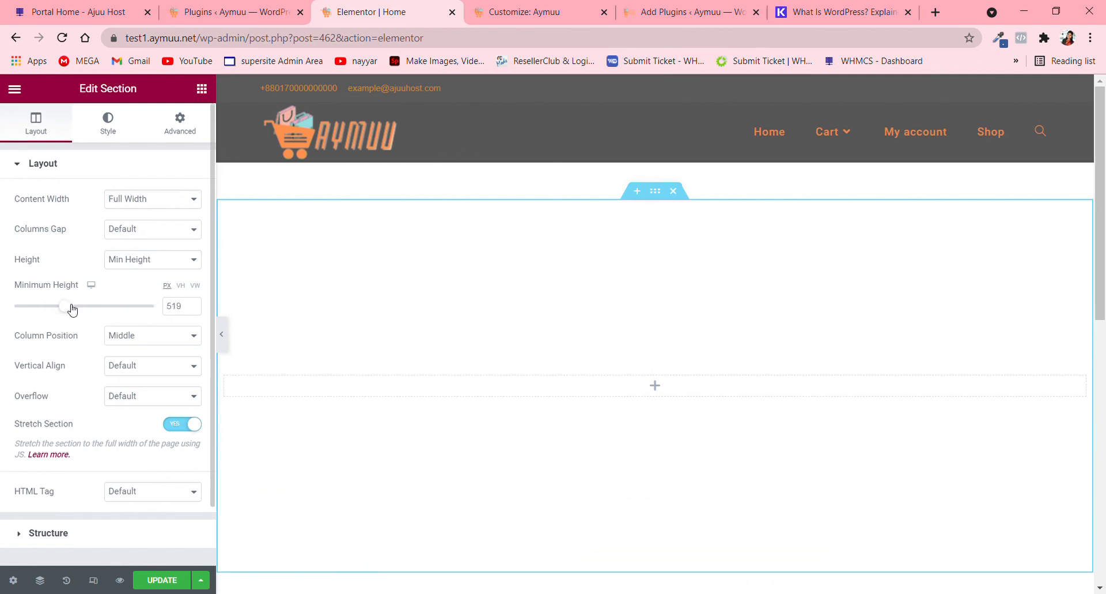
# - Give the section a Classic background, look through the media library for its image, and show the file upload area
pyautogui.click(117, 127)
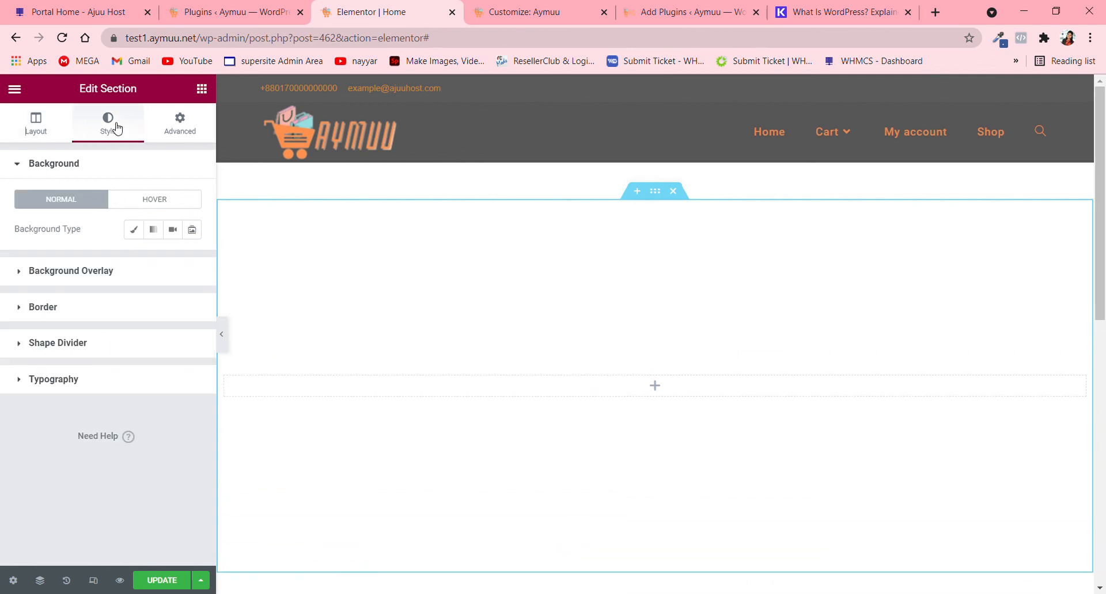
pyautogui.click(140, 233)
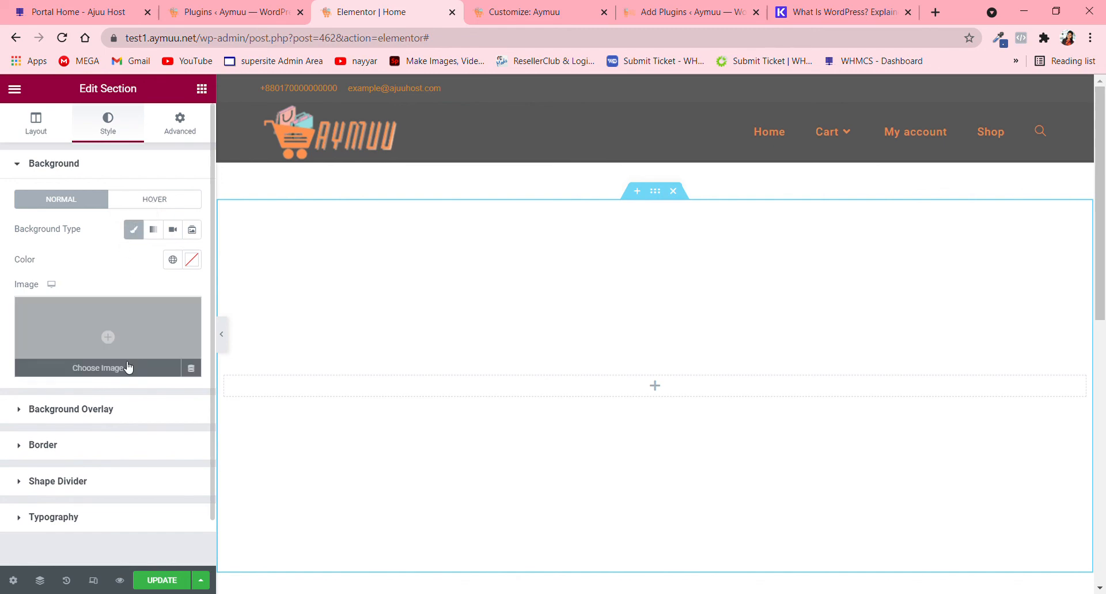
pyautogui.click(128, 367)
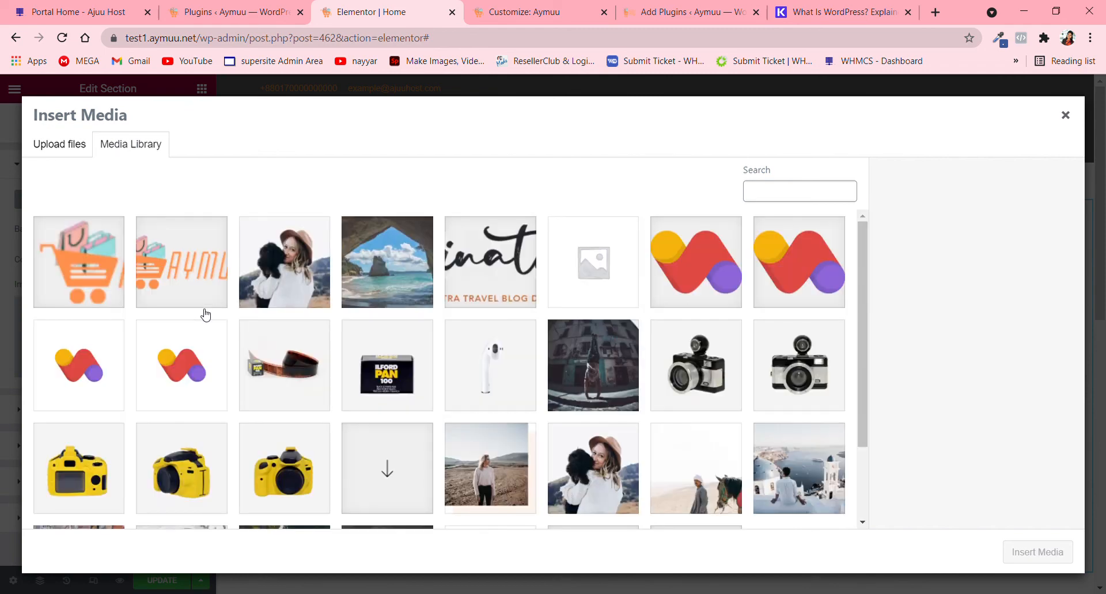
pyautogui.scroll(-2, 409, 299)
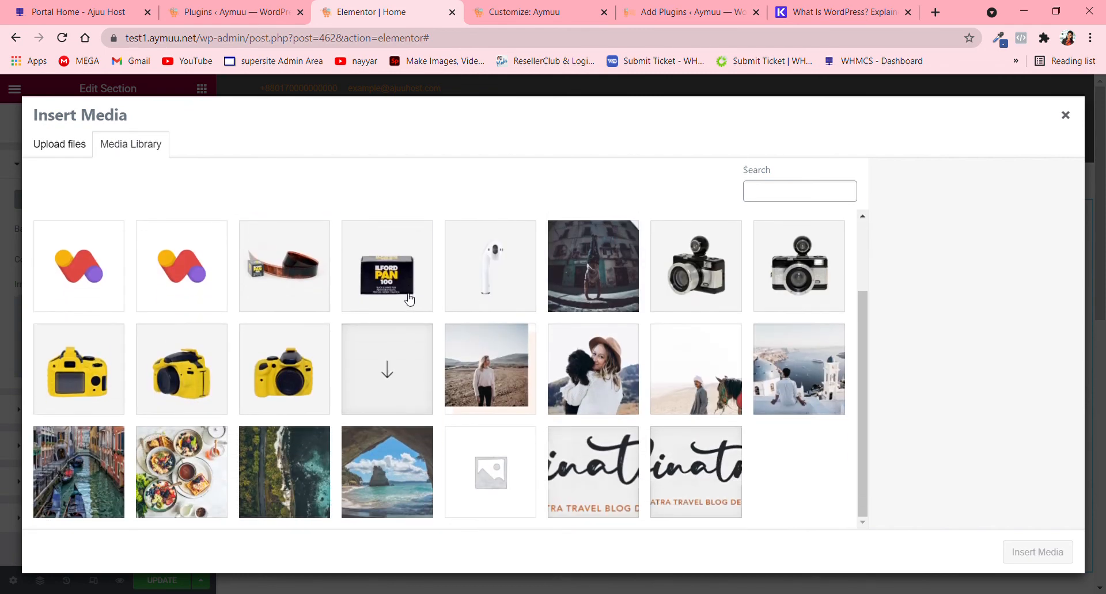
pyautogui.scroll(2, 409, 299)
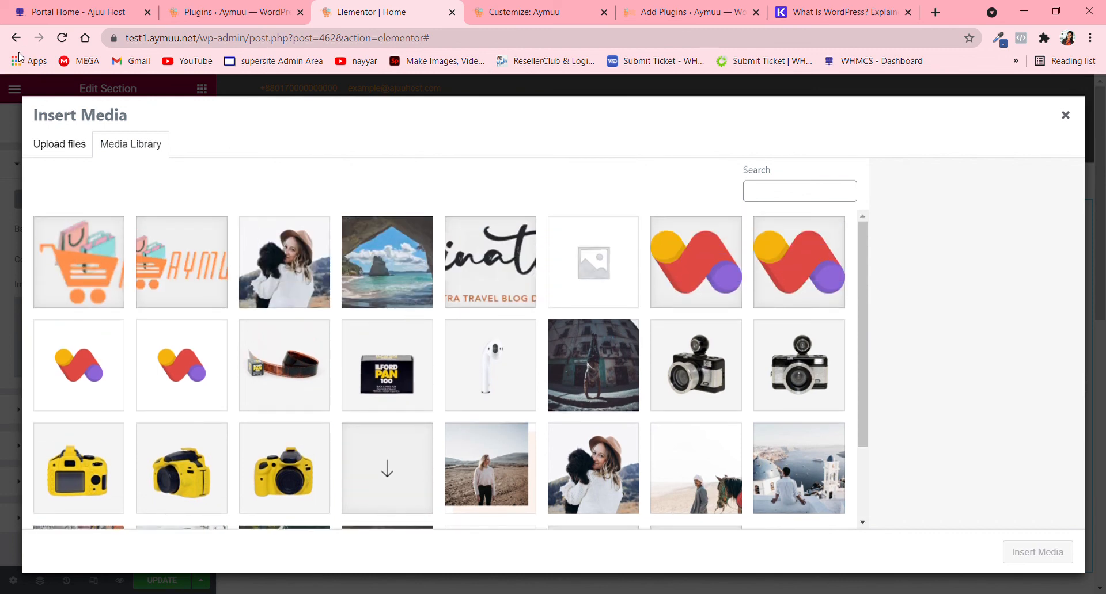
pyautogui.click(60, 149)
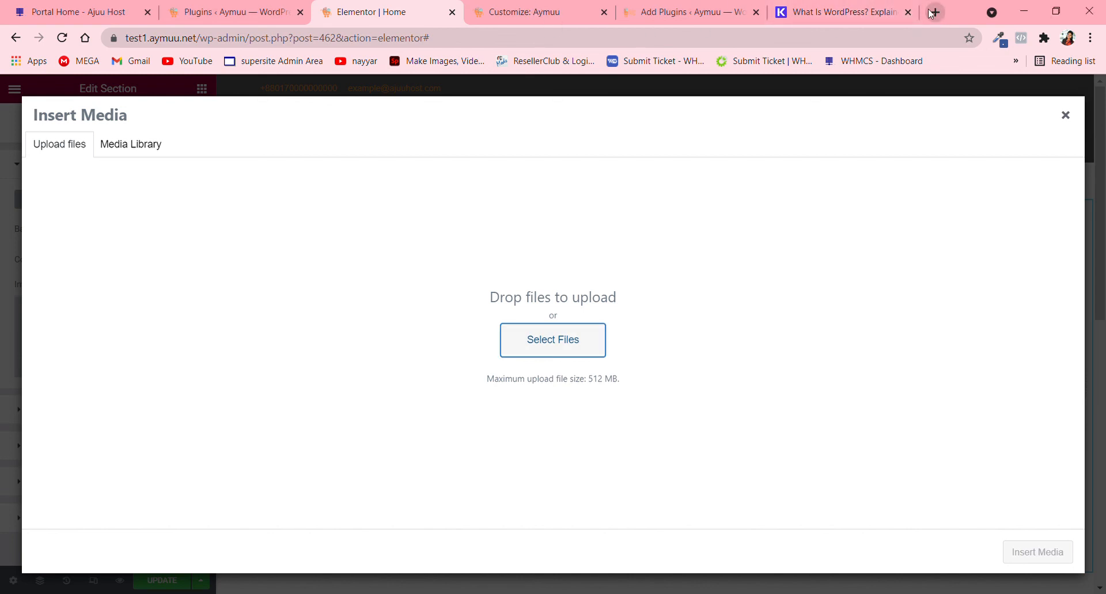
# - Close the What Is WordPress page and open unsplash.com in a new browser tab
pyautogui.click(908, 12)
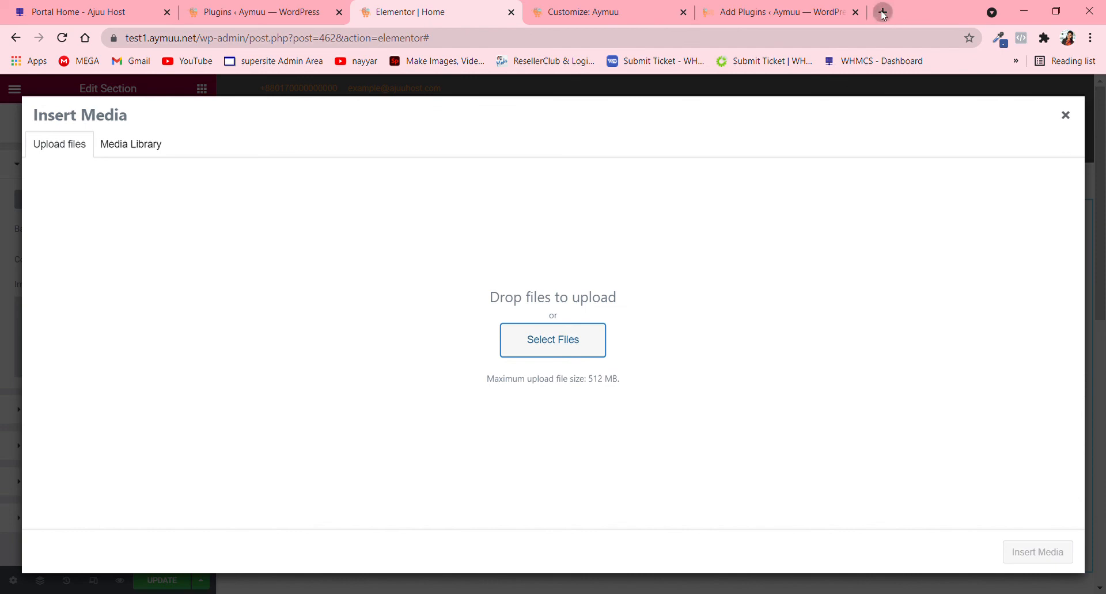
pyautogui.click(882, 13)
pyautogui.write('unsplash.com')
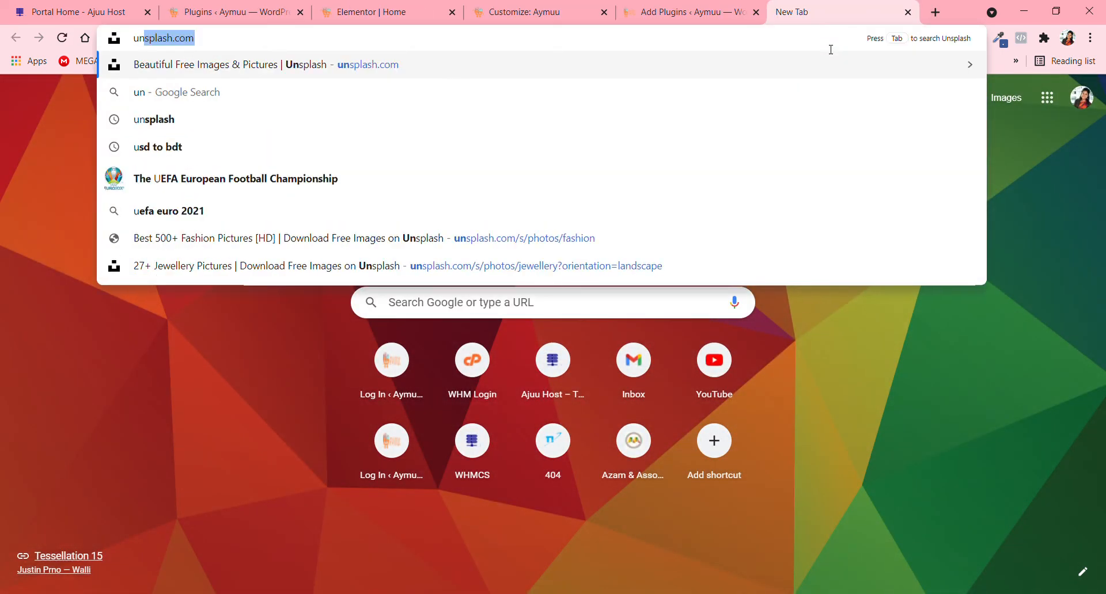
pyautogui.press('Return')
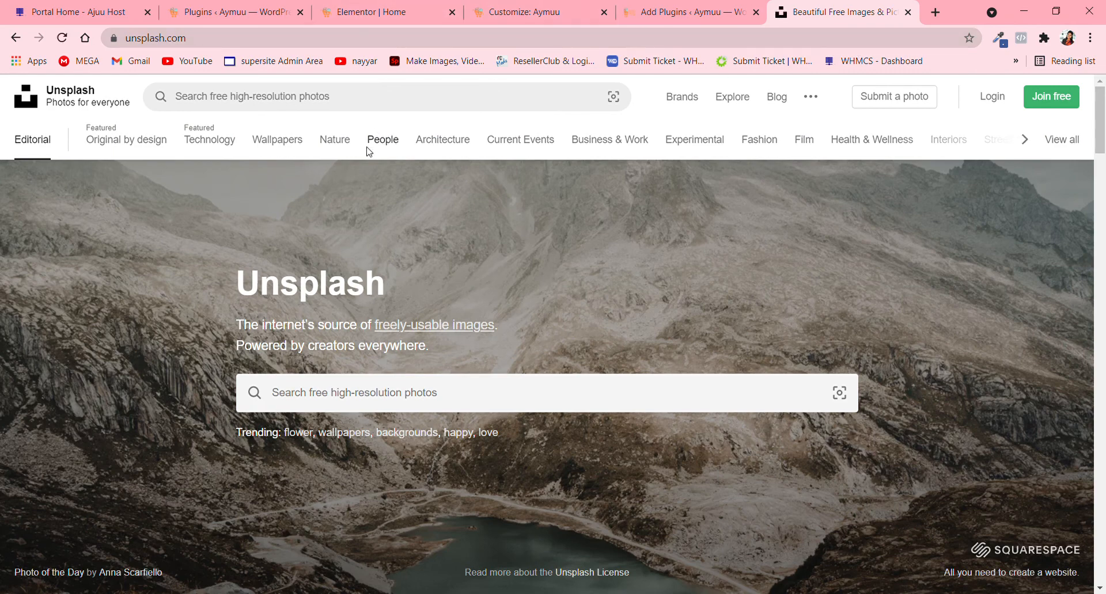
# - Browse the photos in Unsplash's Nature topic
pyautogui.click(348, 144)
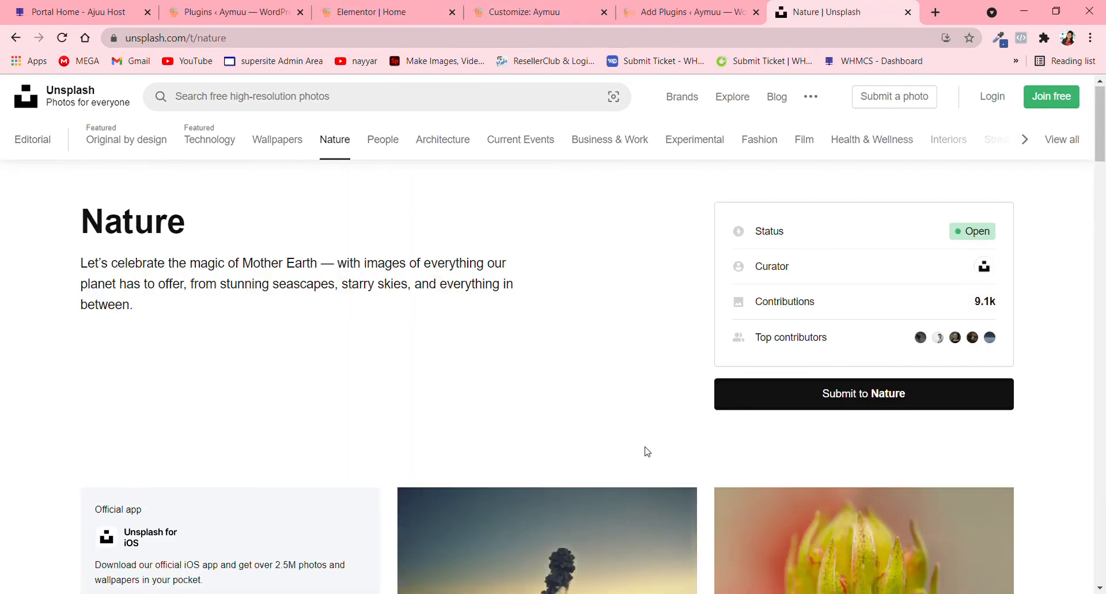
pyautogui.scroll(-5, 648, 451)
pyautogui.scroll(-10, 651, 450)
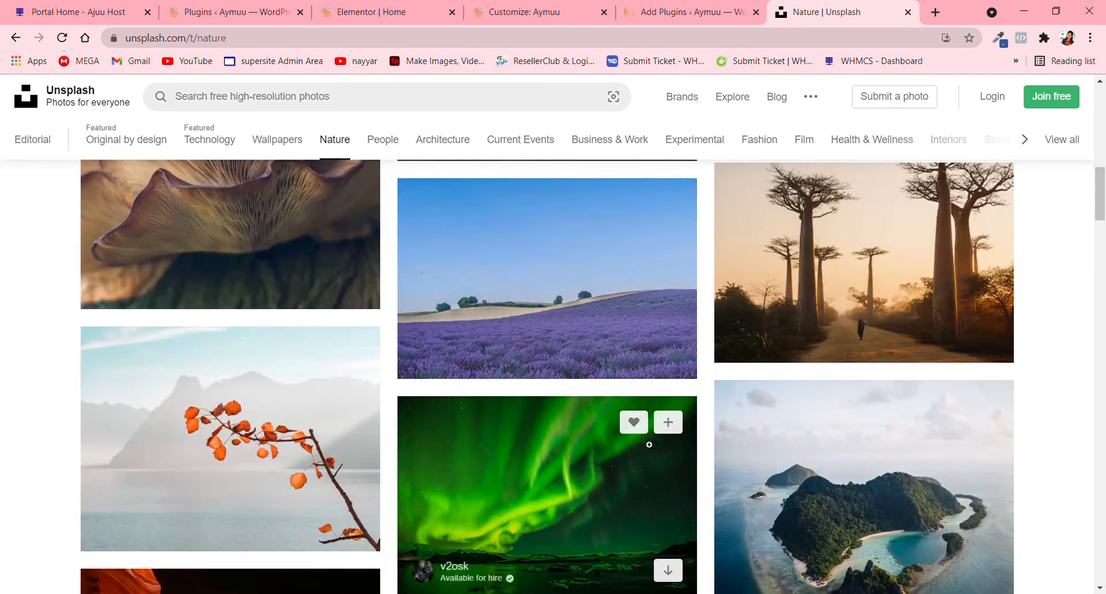
pyautogui.scroll(15, 649, 445)
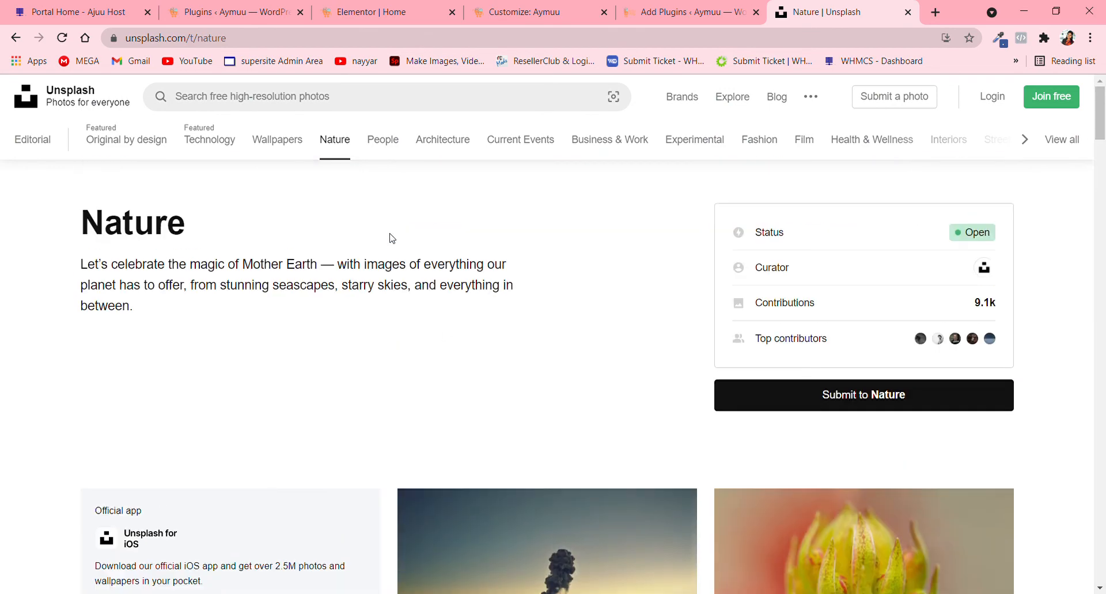
# - Search Unsplash for "fashion model" and limit the photos to landscape orientation
pyautogui.click(377, 99)
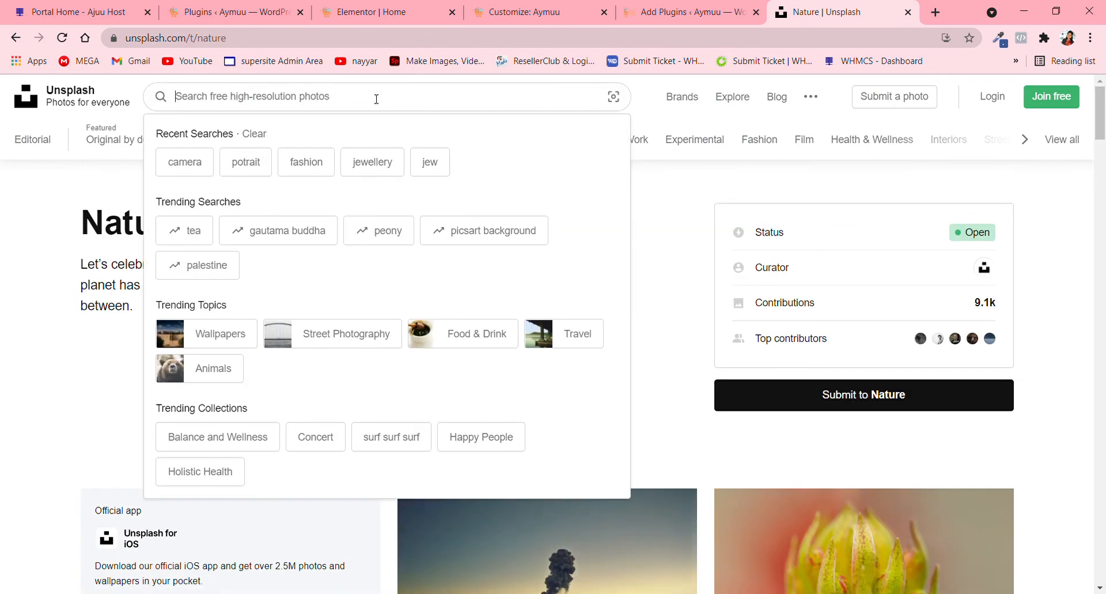
pyautogui.write('fas')
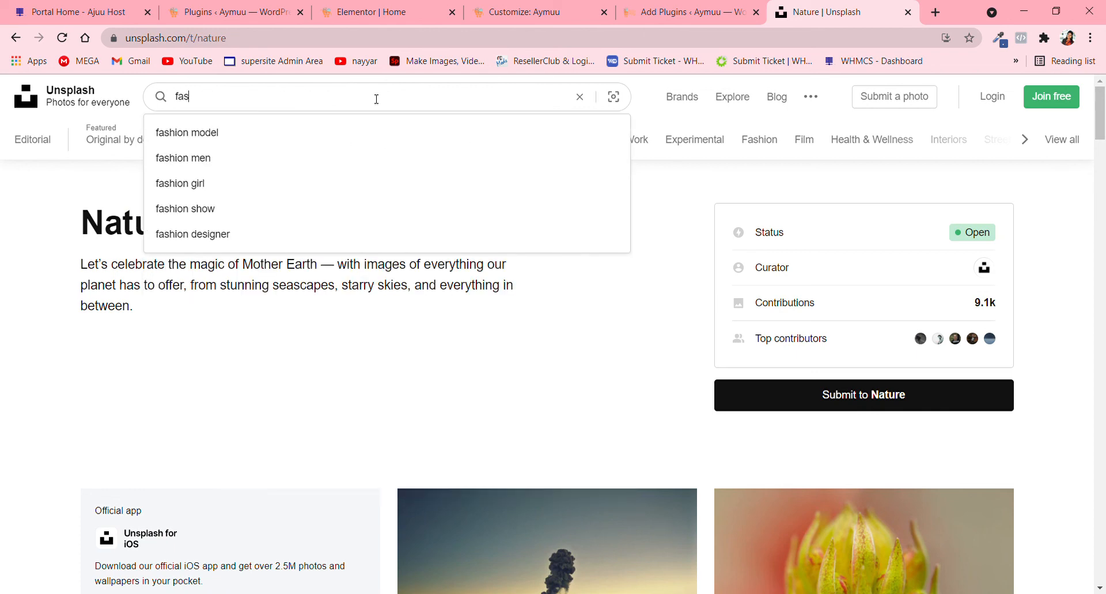
pyautogui.click(274, 140)
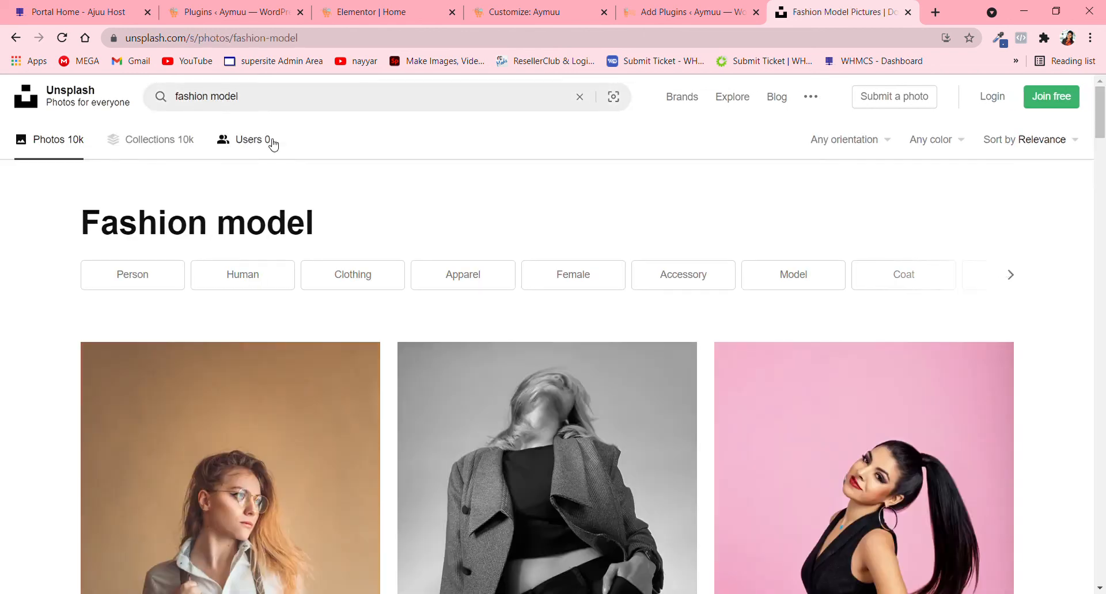
pyautogui.click(855, 152)
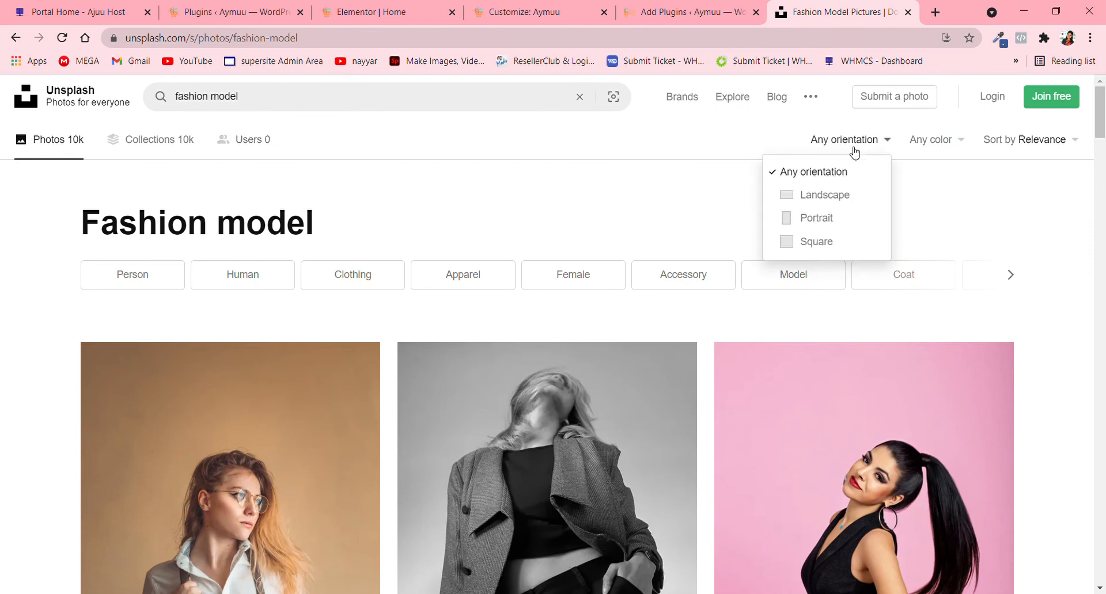
pyautogui.click(841, 199)
# - Look through the landscape fashion model photos for a suitable background image
pyautogui.scroll(-4, 635, 438)
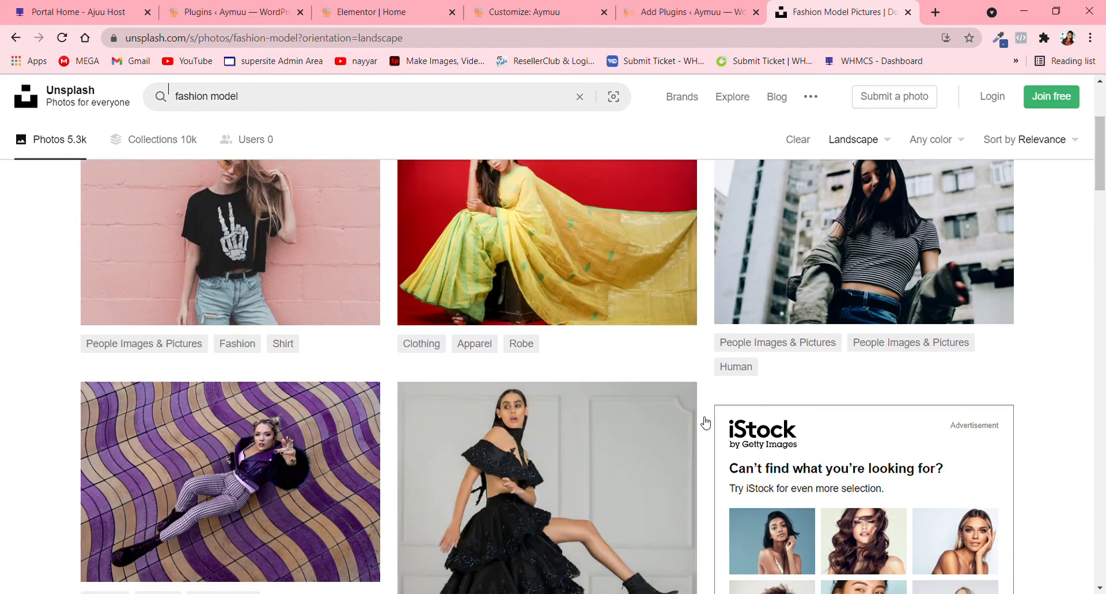
pyautogui.scroll(-6, 697, 416)
pyautogui.scroll(-10, 695, 415)
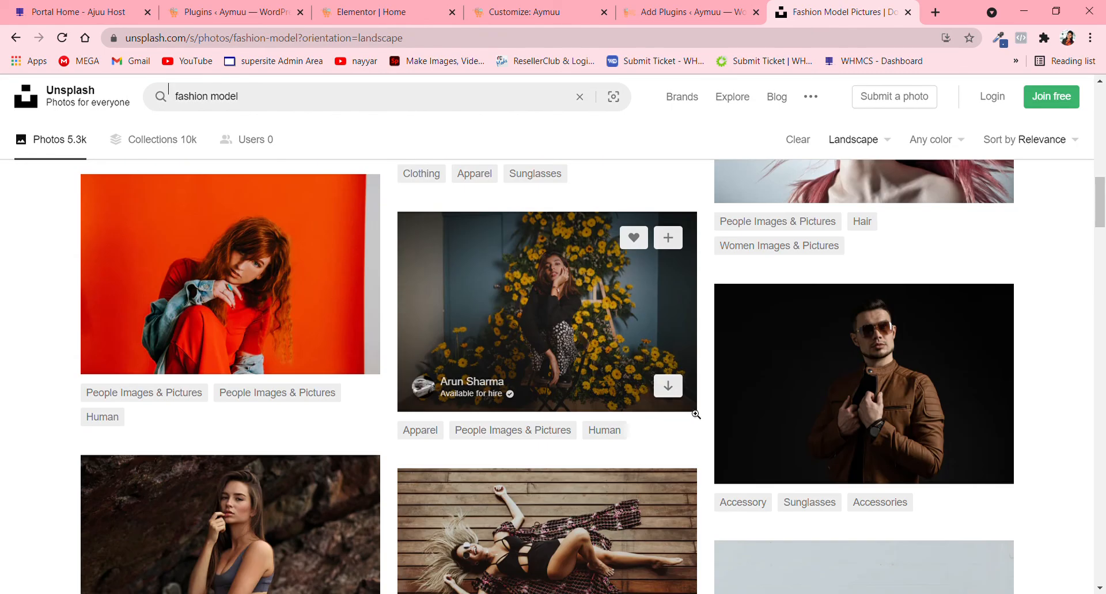
pyautogui.scroll(-6, 696, 415)
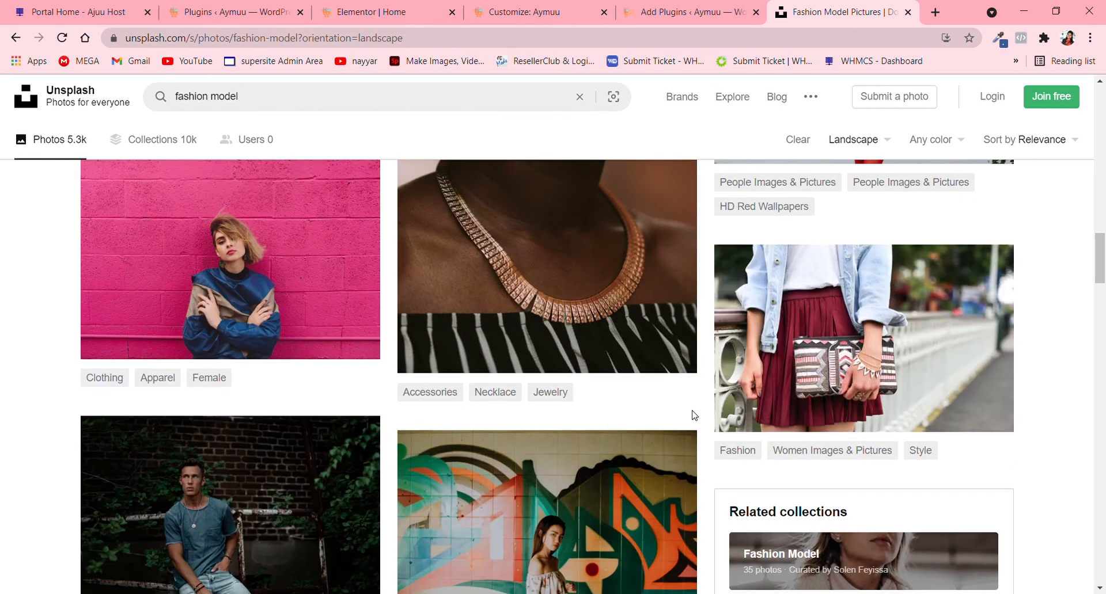
pyautogui.scroll(2, 694, 416)
pyautogui.scroll(-6, 696, 415)
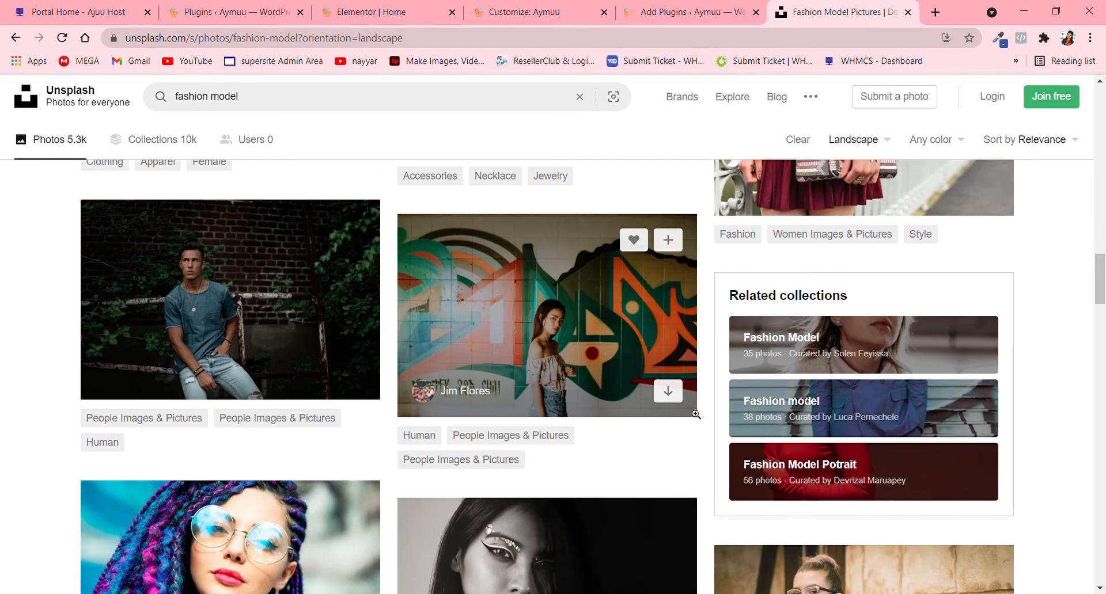
pyautogui.scroll(6, 696, 415)
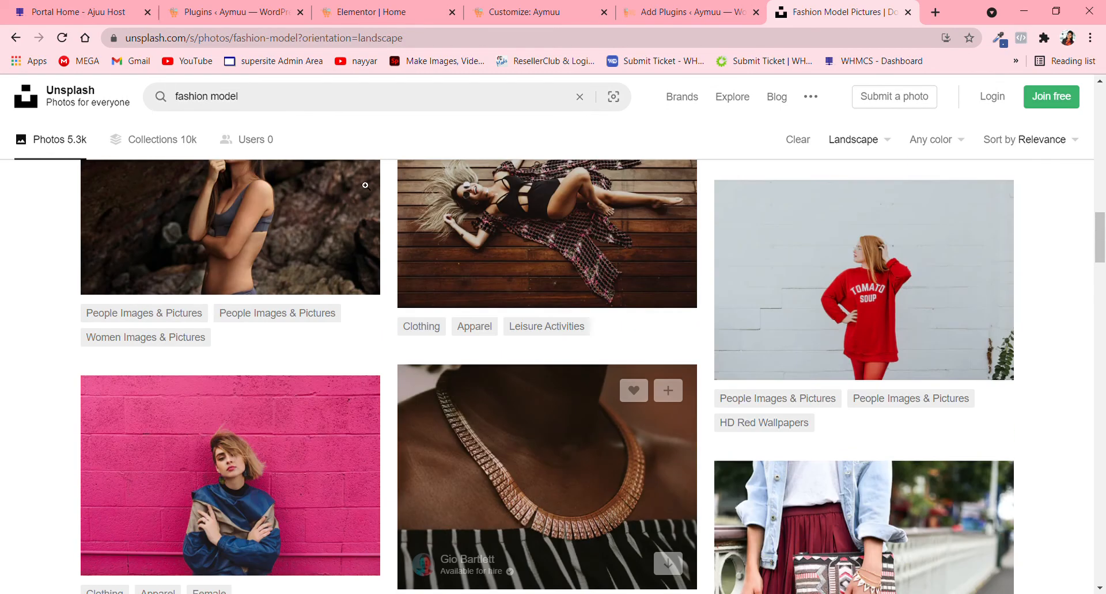
# - Replace the Unsplash search term with "jewelry" and run the search
pyautogui.click(585, 99)
pyautogui.write('j')
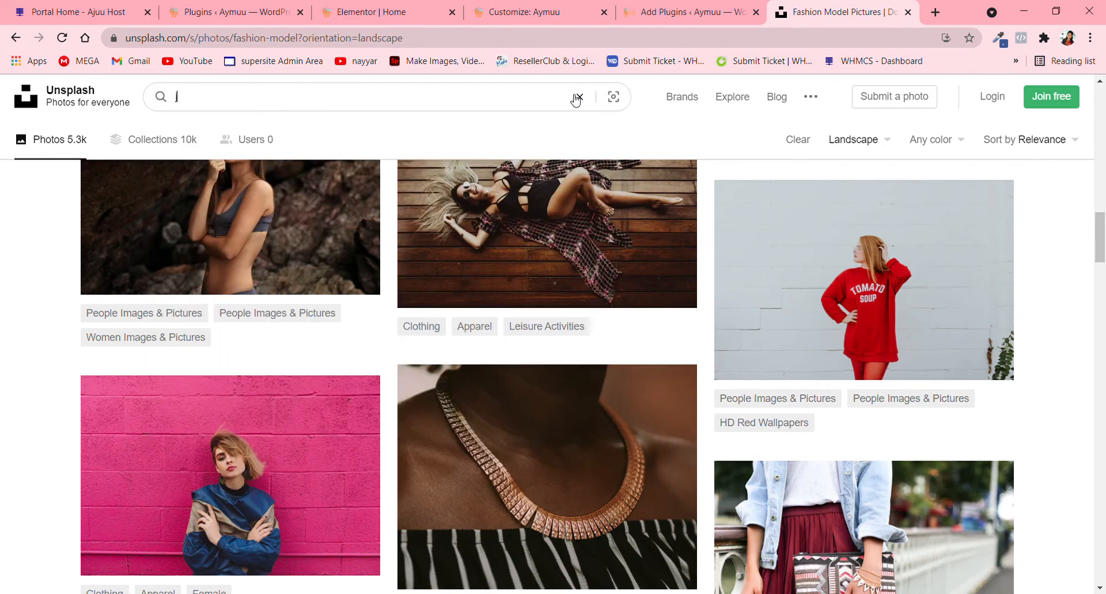
pyautogui.click(254, 140)
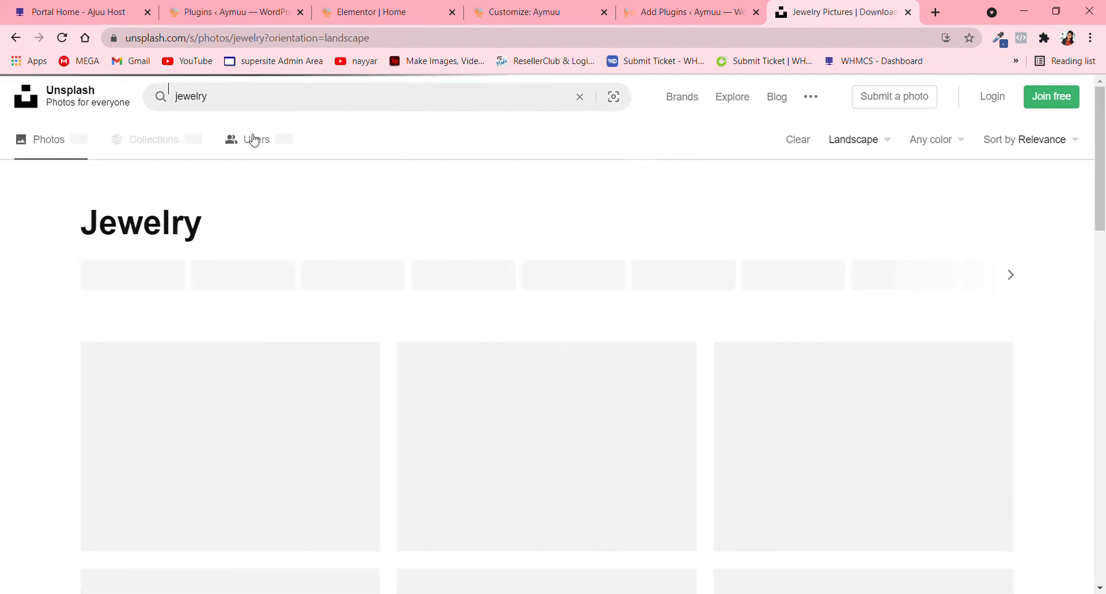
# - Look through the landscape jewelry photos on Unsplash for a suitable section background image
pyautogui.scroll(-3, 552, 353)
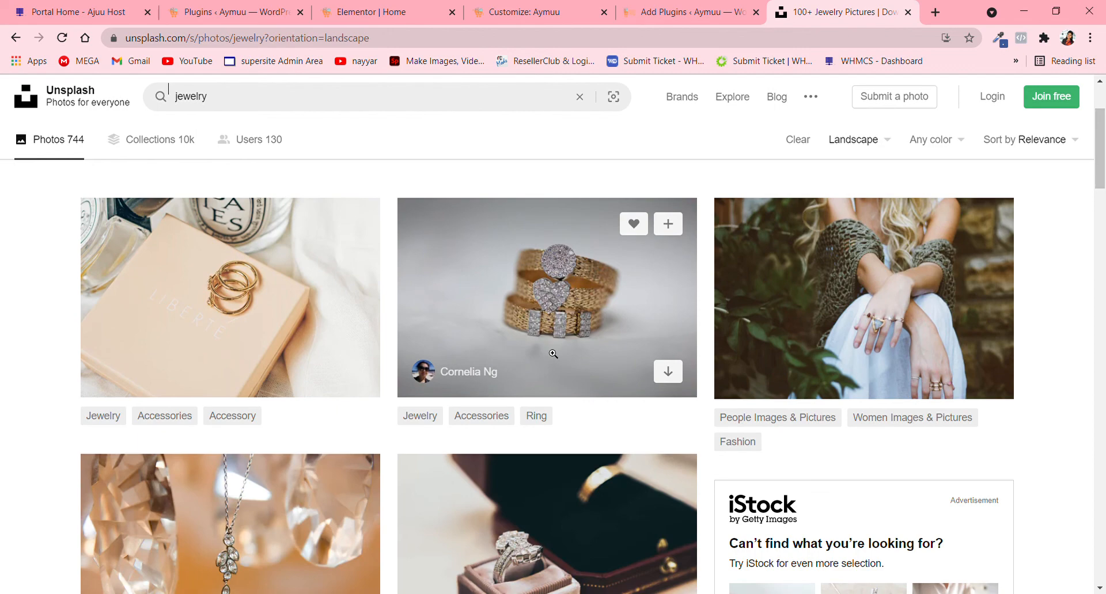
pyautogui.scroll(-5, 874, 332)
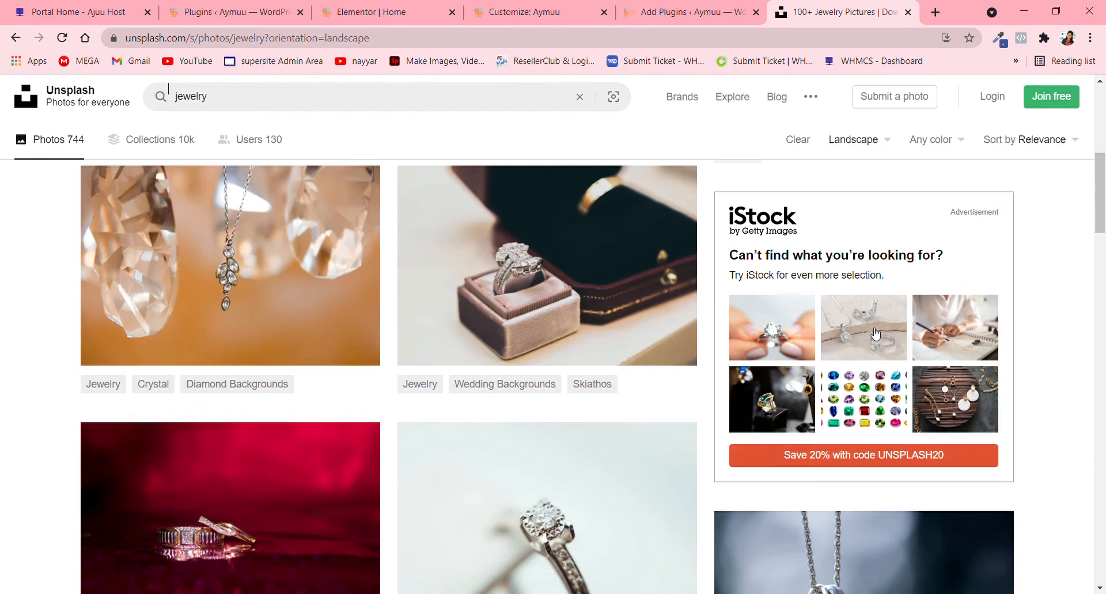
pyautogui.scroll(-7, 873, 328)
pyautogui.scroll(7, 874, 328)
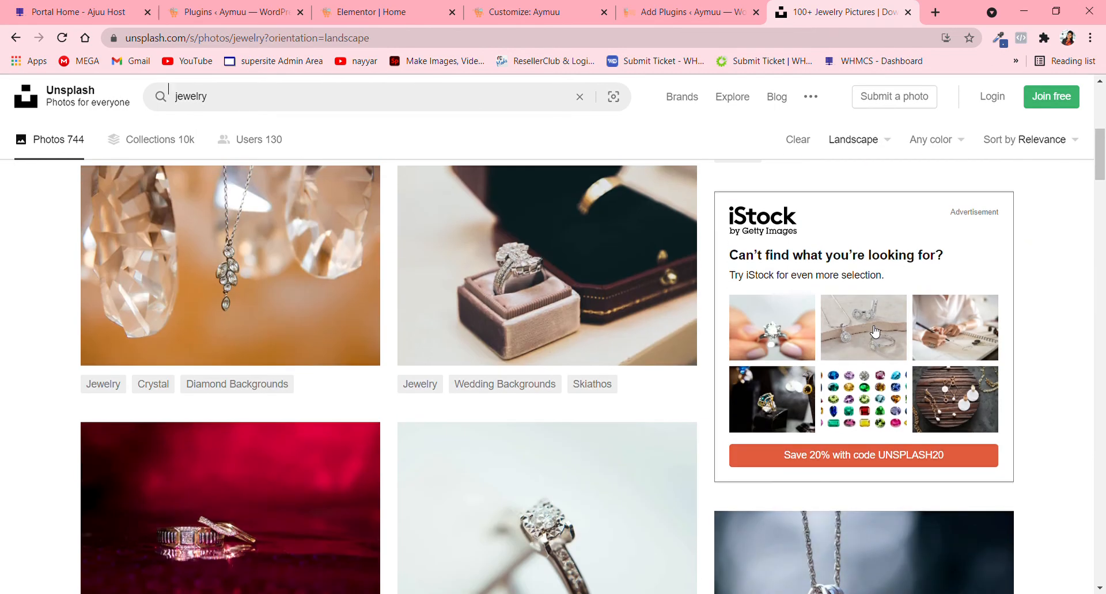
pyautogui.scroll(-5, 873, 331)
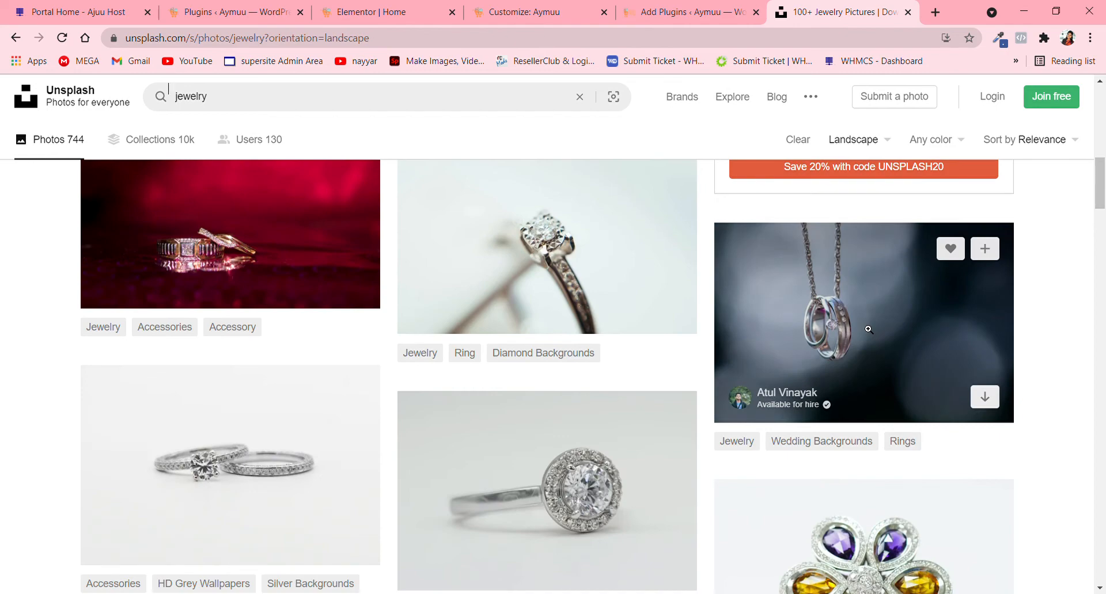
pyautogui.scroll(-6, 868, 330)
pyautogui.scroll(-5, 869, 330)
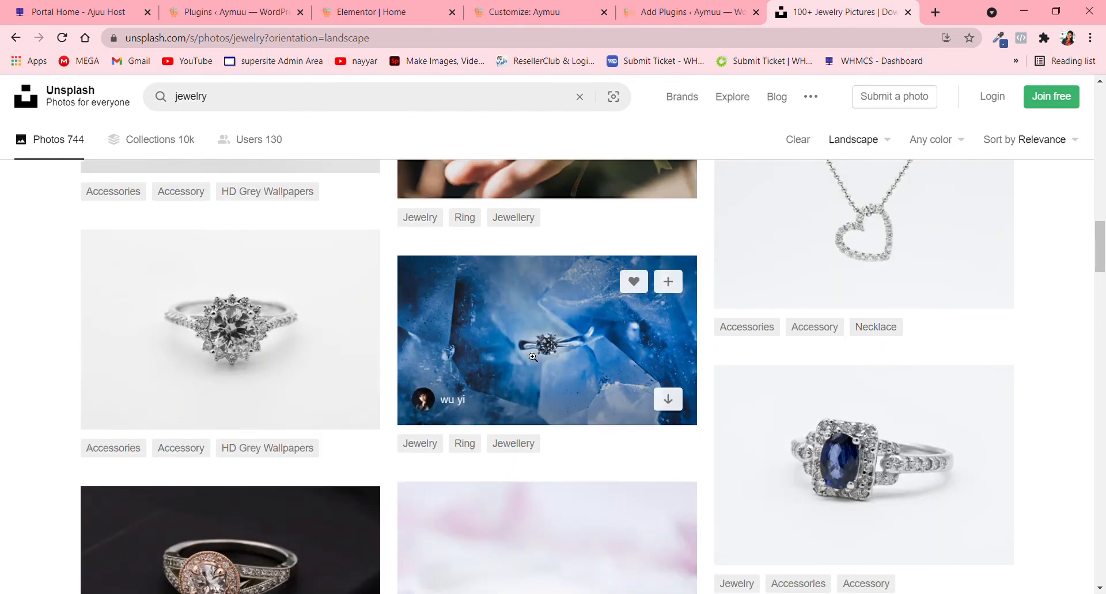
pyautogui.scroll(-5, 533, 357)
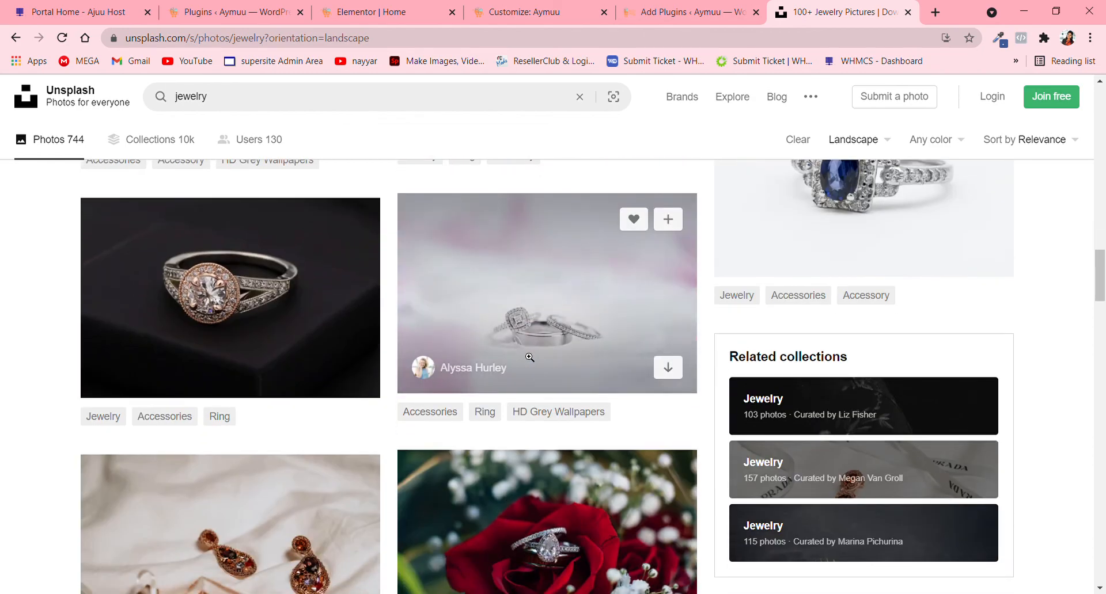
pyautogui.scroll(15, 529, 357)
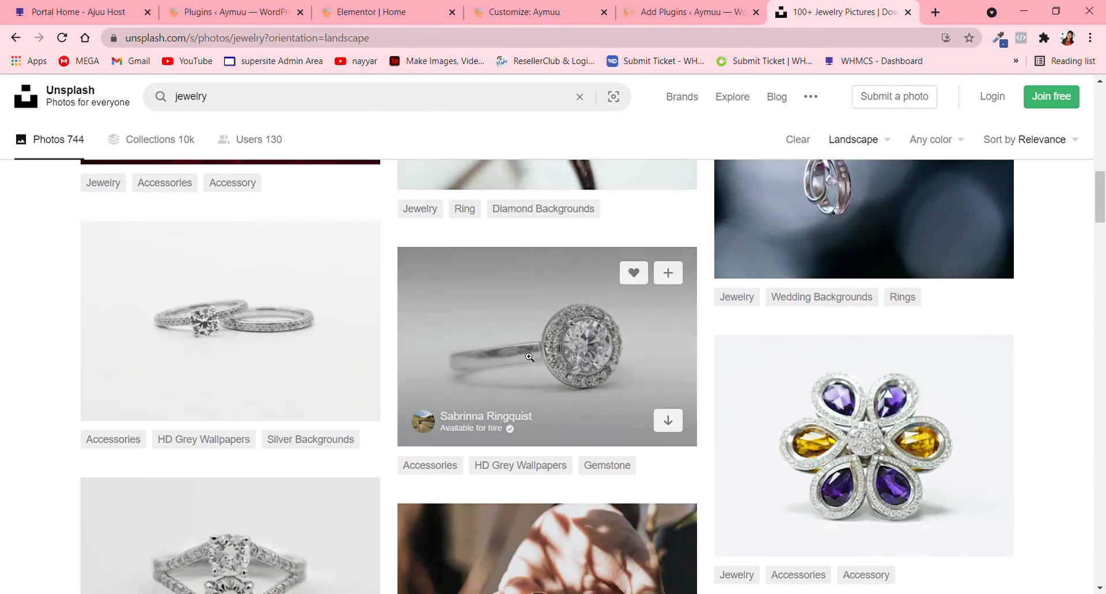
pyautogui.scroll(5, 841, 250)
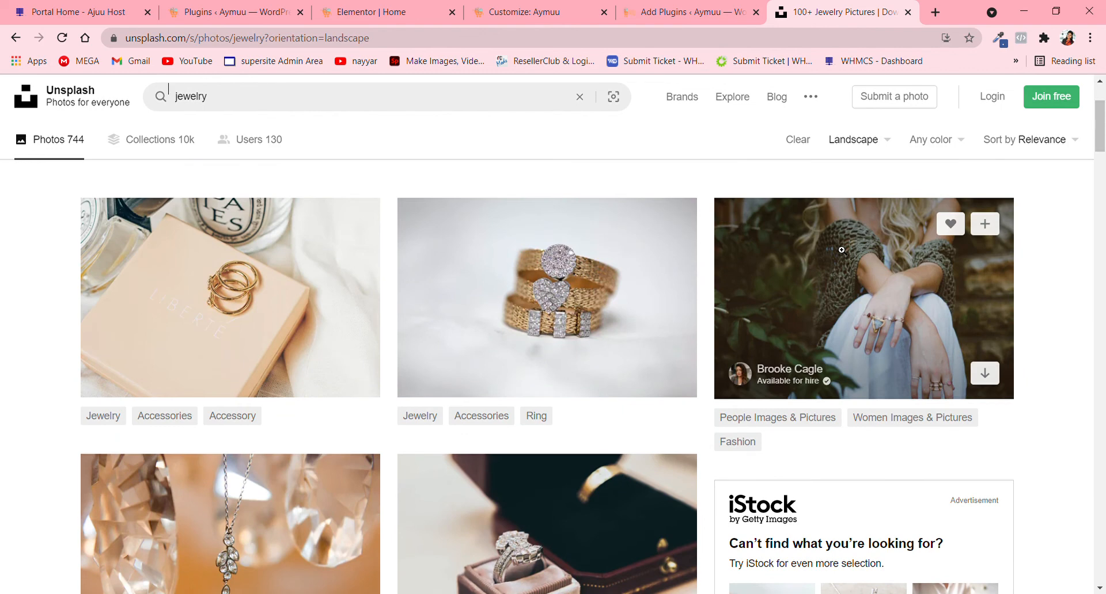
# - Open the photo of the seated woman wearing rings beside plants and download it in the Small size
pyautogui.click(841, 251)
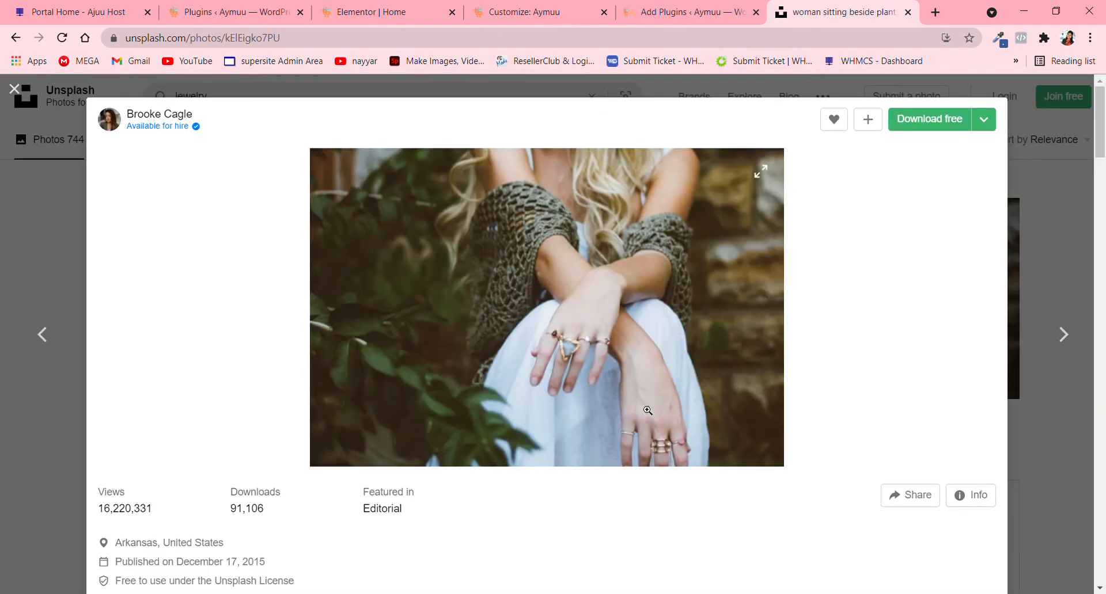
pyautogui.click(988, 124)
pyautogui.click(942, 163)
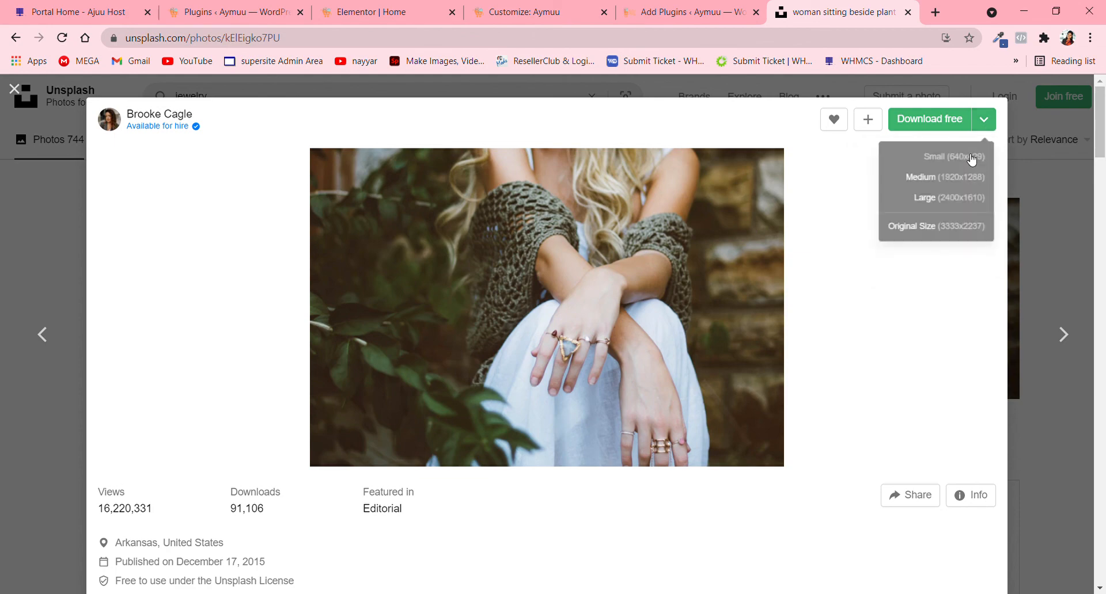
# - Look through the related photos below the downloaded photo of the woman wearing rings for other background options
pyautogui.scroll(-6, 813, 298)
pyautogui.scroll(-5, 814, 298)
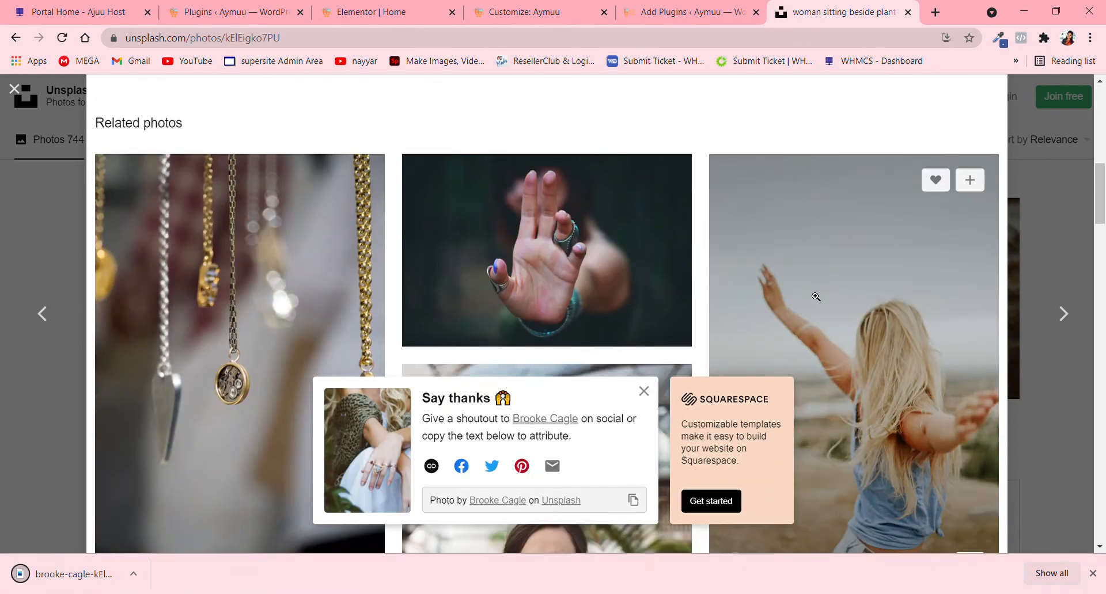
pyautogui.scroll(-8, 815, 296)
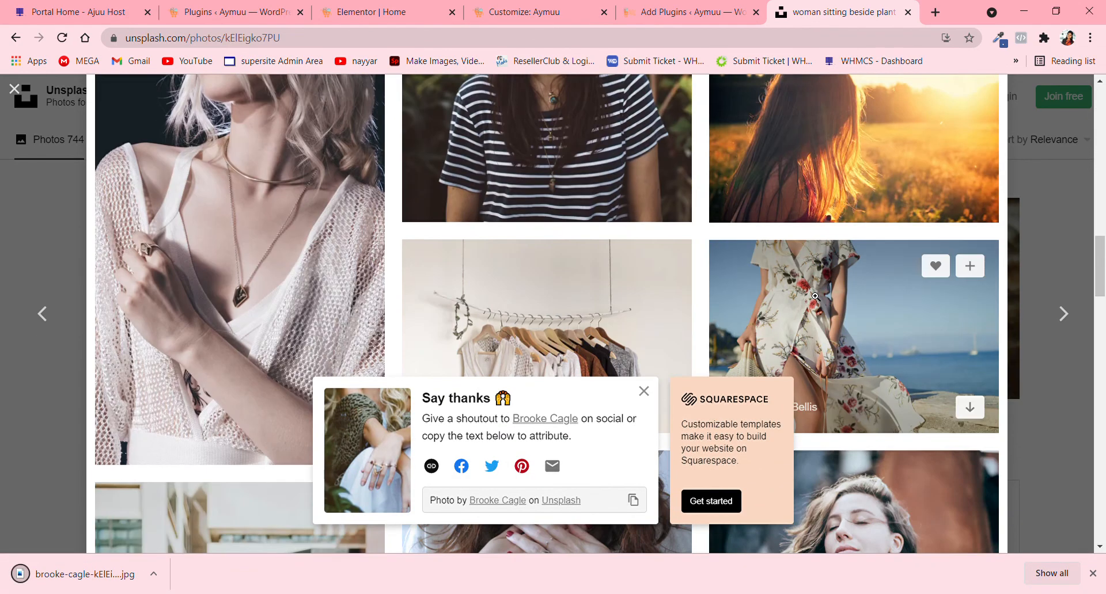
pyautogui.scroll(-4, 812, 297)
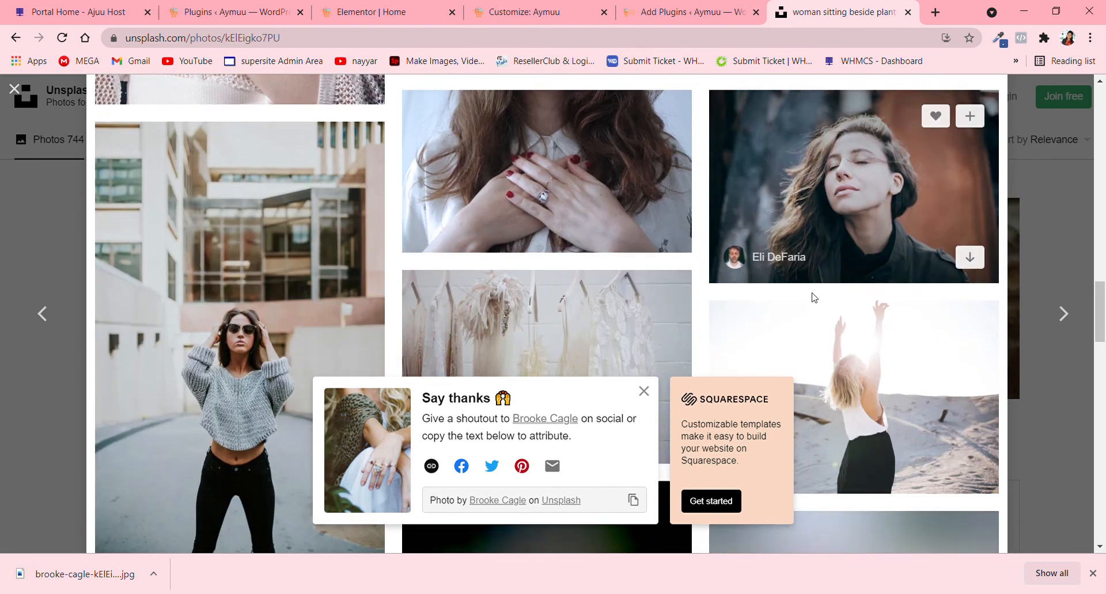
pyautogui.scroll(-4, 812, 297)
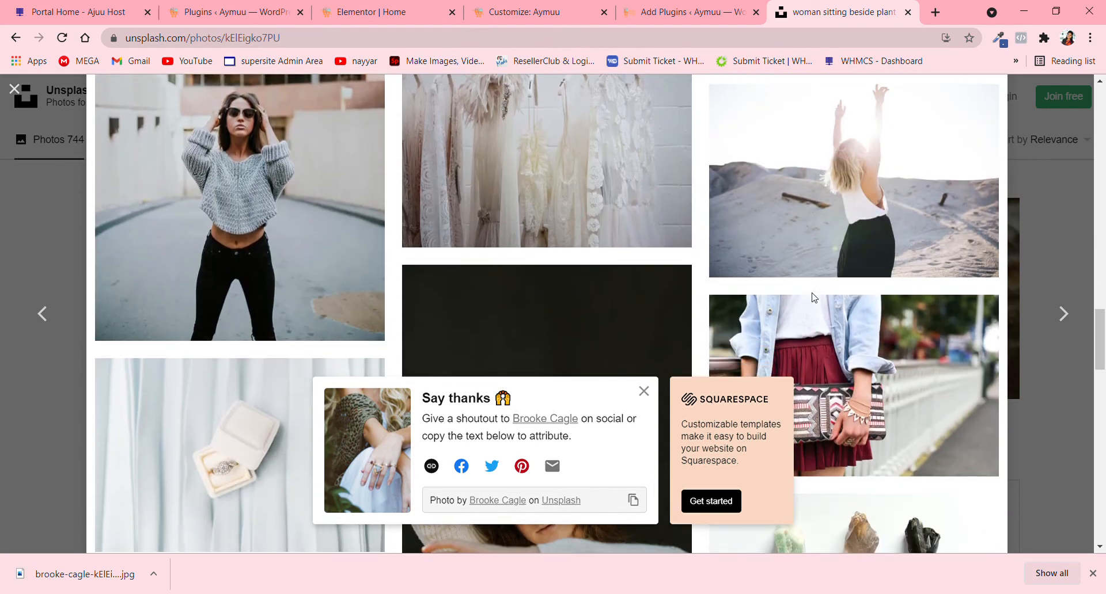
pyautogui.scroll(-5, 812, 297)
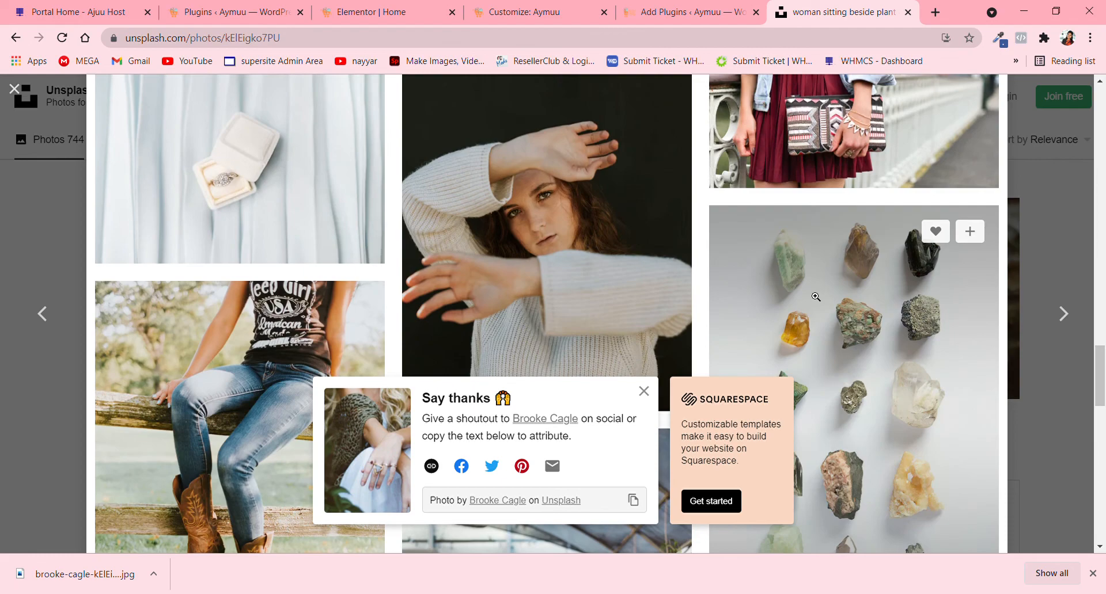
pyautogui.scroll(-10, 815, 297)
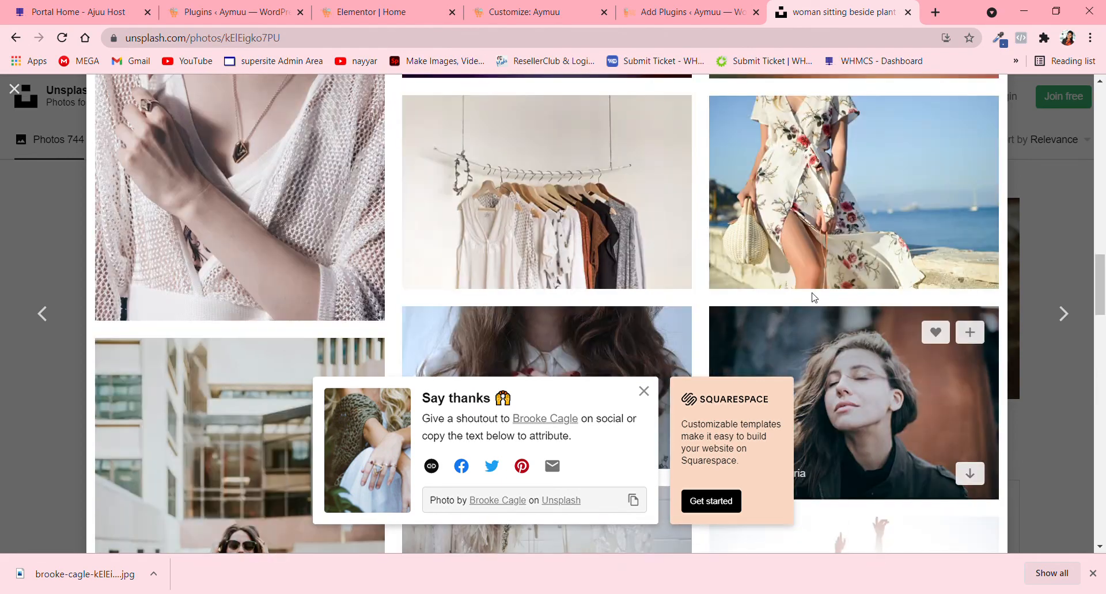
pyautogui.scroll(20, 812, 297)
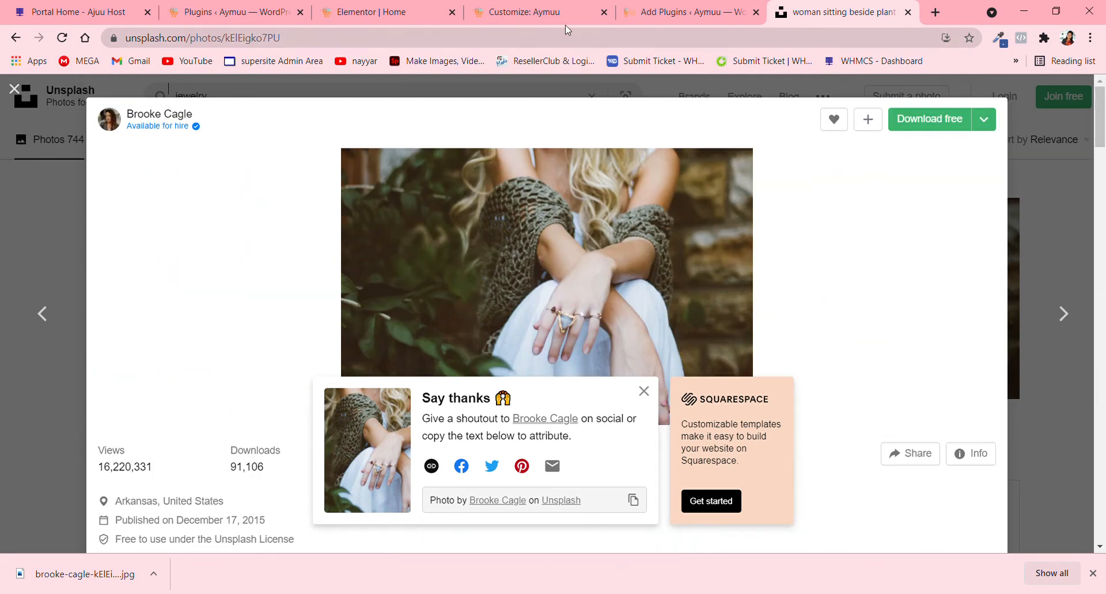
# - Return to the Elementor Home page, upload the downloaded ring photo and insert it as the section's background image
pyautogui.click(372, 7)
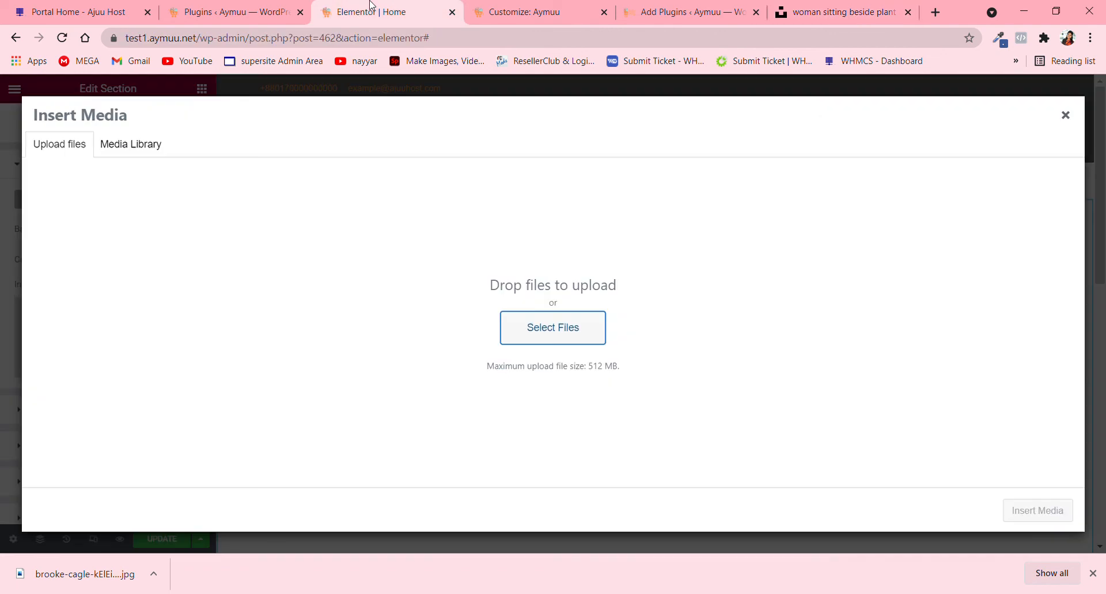
pyautogui.click(563, 336)
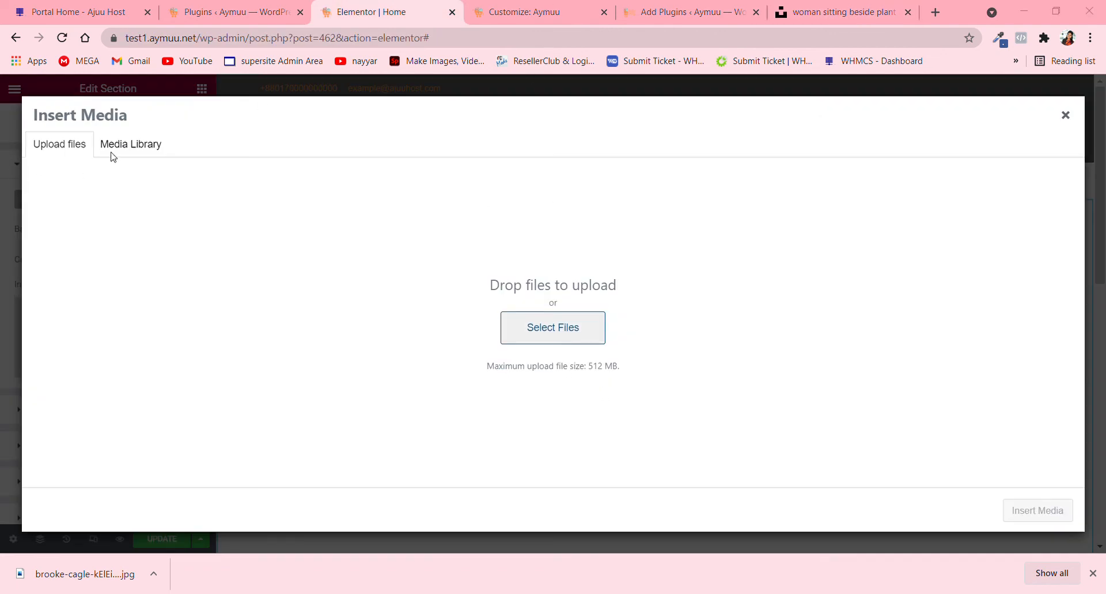
pyautogui.click(434, 323)
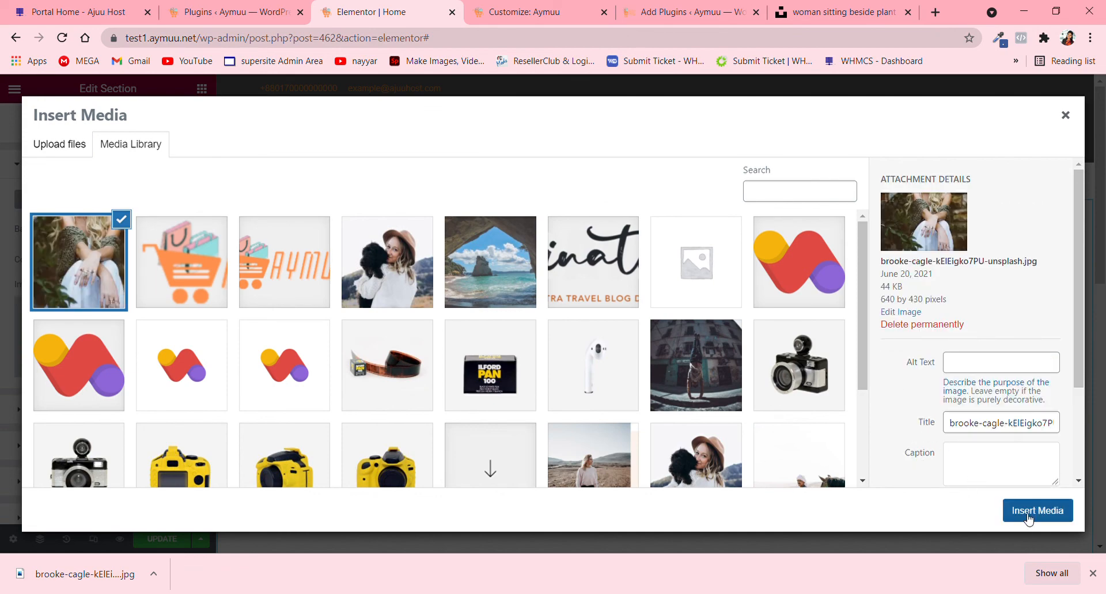
pyautogui.click(1028, 519)
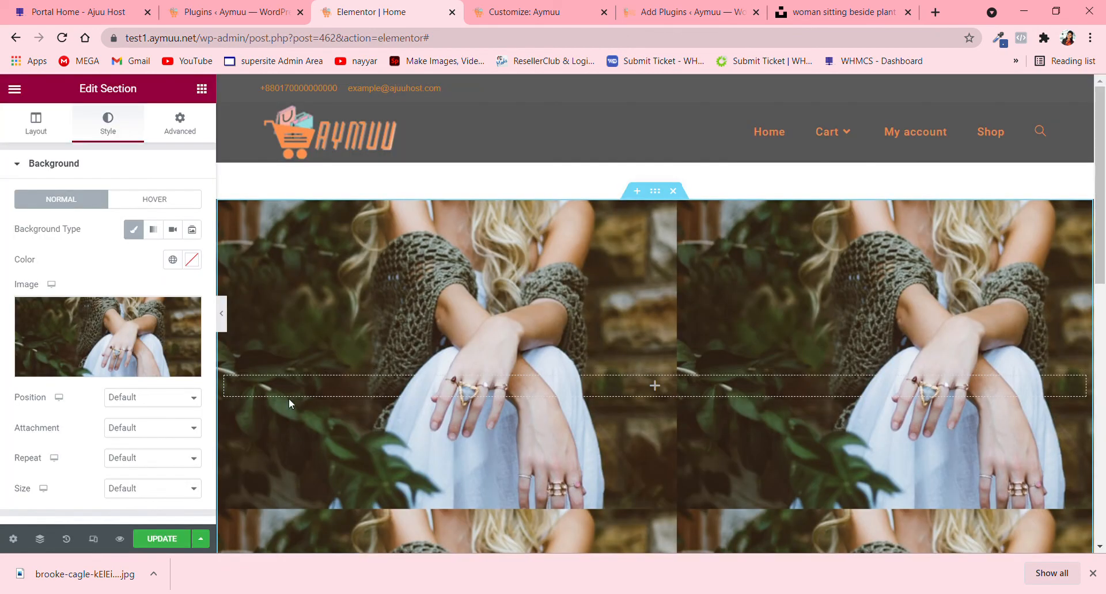
# - Set the section background image's repeat to No-repeat and its size to Cover
pyautogui.scroll(-5, 817, 429)
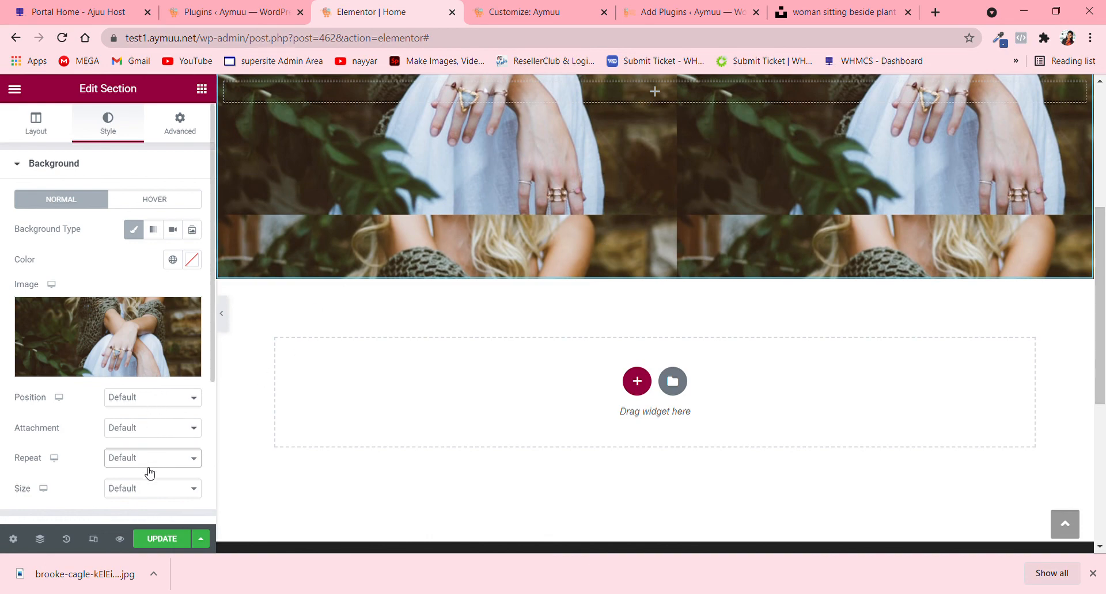
pyautogui.click(149, 466)
pyautogui.click(144, 488)
pyautogui.scroll(5, 727, 194)
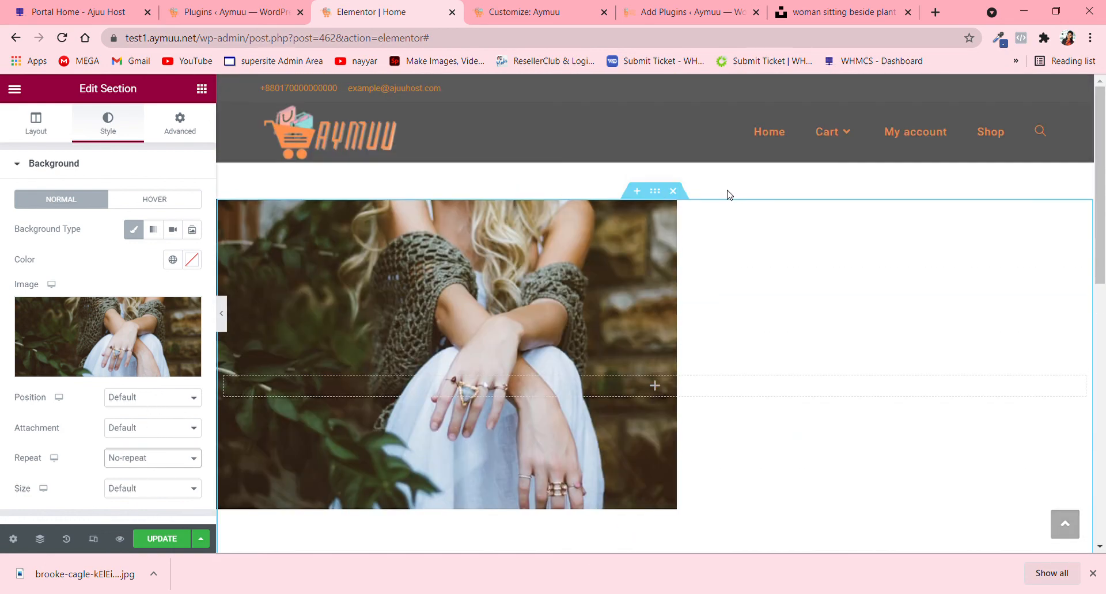
pyautogui.click(159, 499)
pyautogui.click(151, 534)
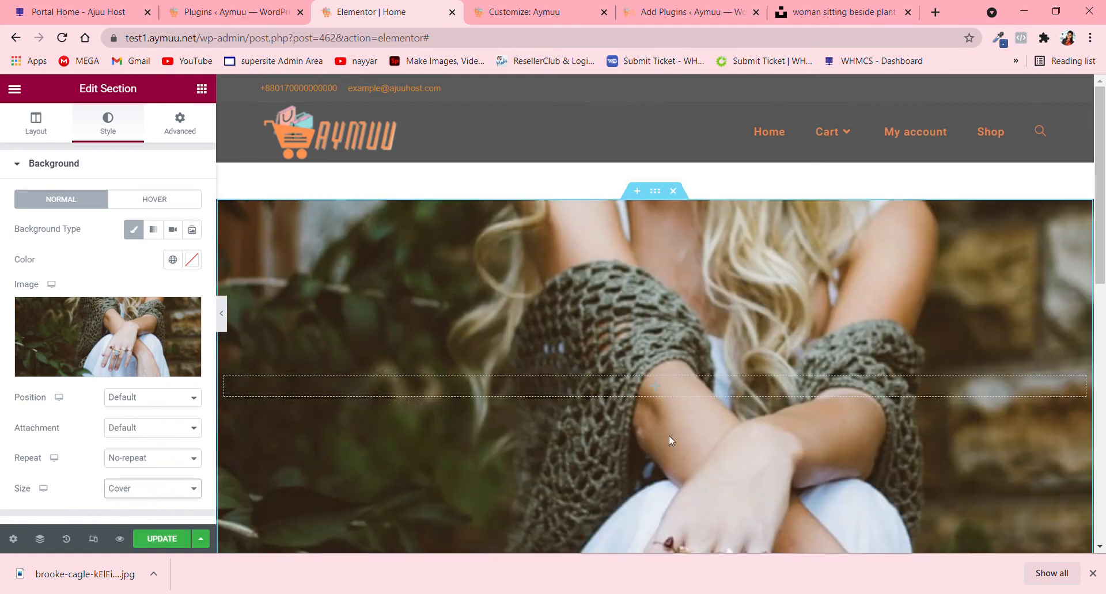
# - Set the section background image's position to Center Center and check it on the page
pyautogui.scroll(-5, 668, 436)
pyautogui.scroll(2, 735, 287)
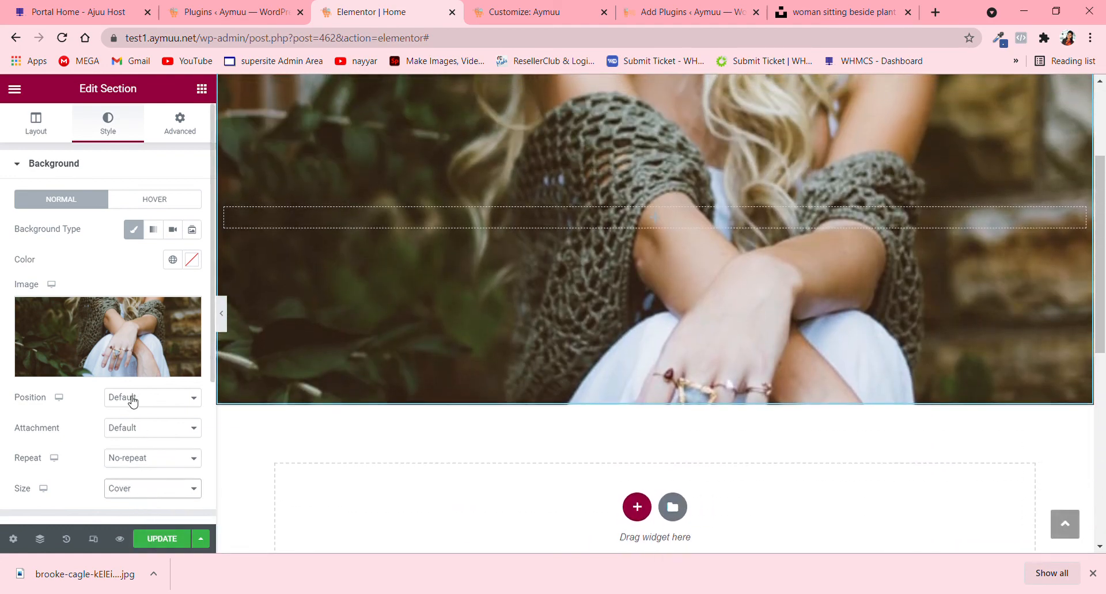
pyautogui.click(144, 425)
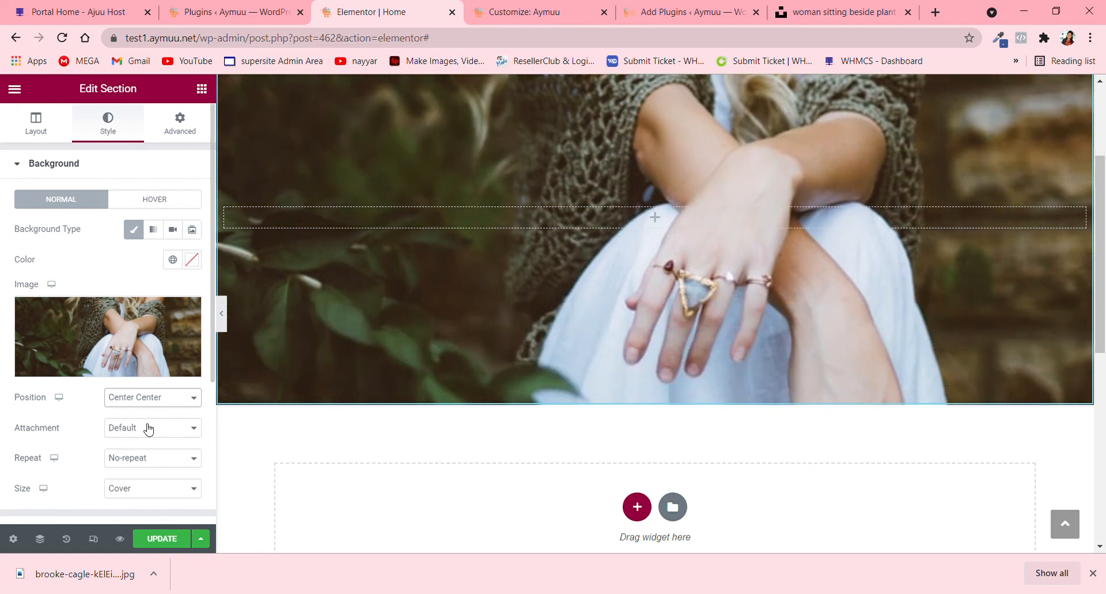
pyautogui.scroll(-2, 724, 235)
pyautogui.scroll(5, 723, 235)
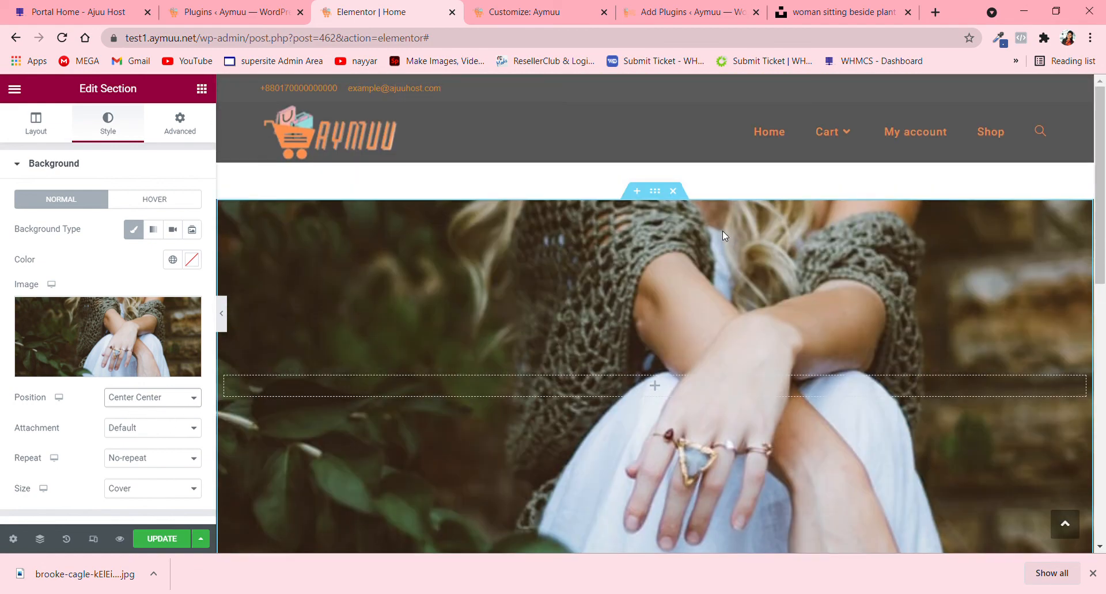
# - Return to Unsplash's jewelry results, open the photo of gold rings on a box and look through its related photos
pyautogui.click(847, 5)
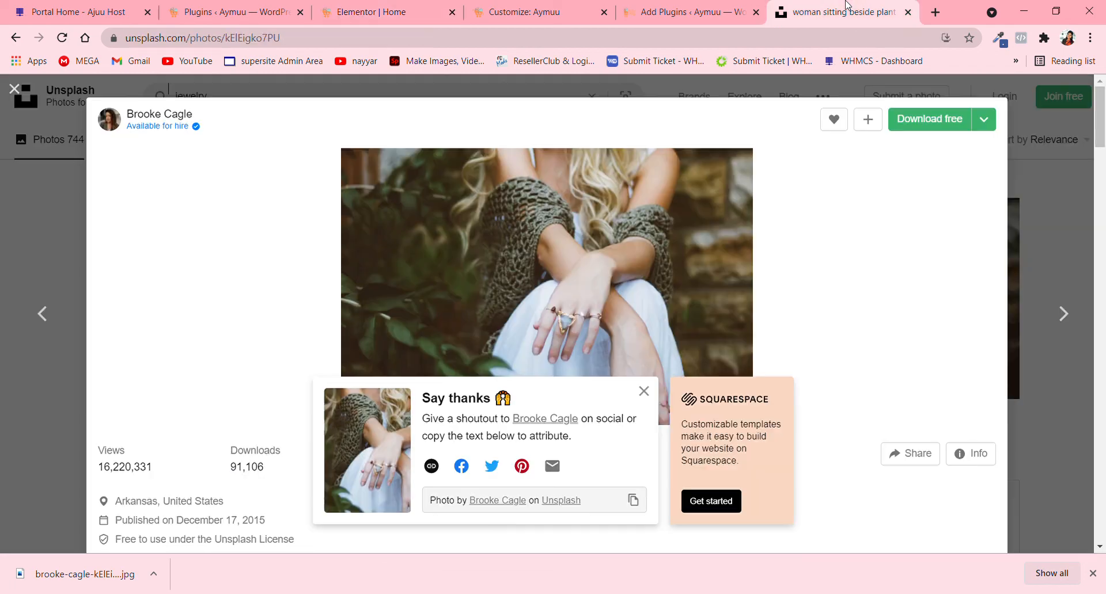
pyautogui.click(79, 186)
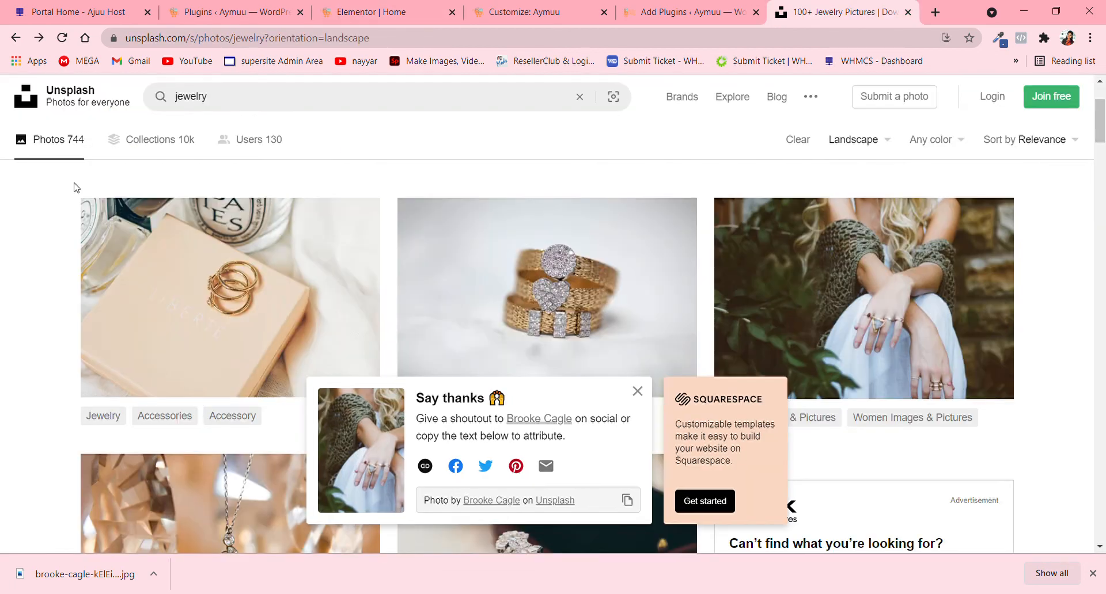
pyautogui.click(242, 281)
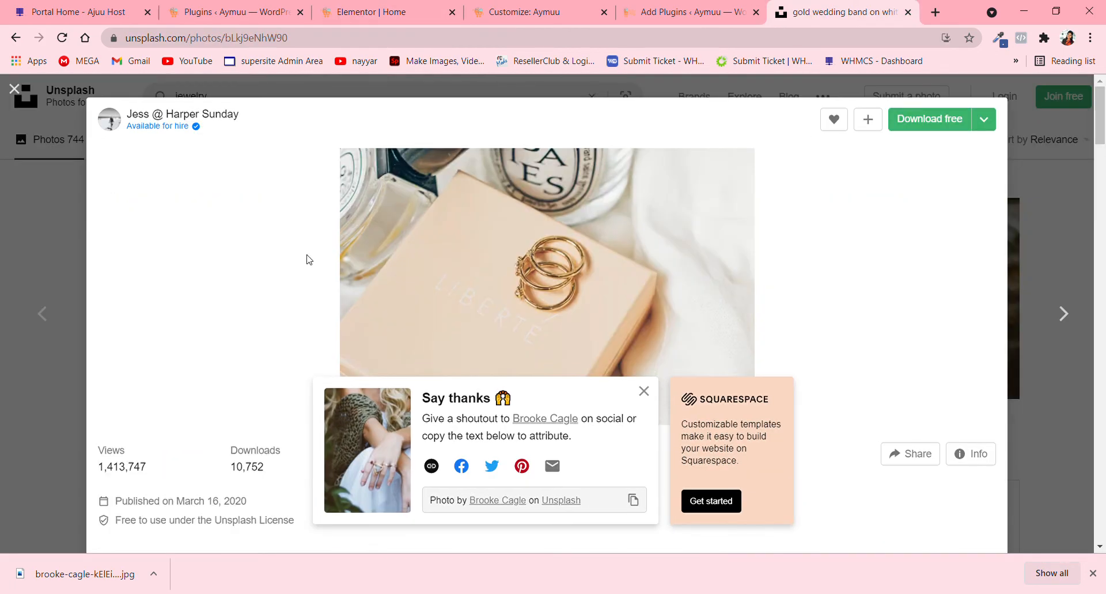
pyautogui.scroll(-10, 662, 297)
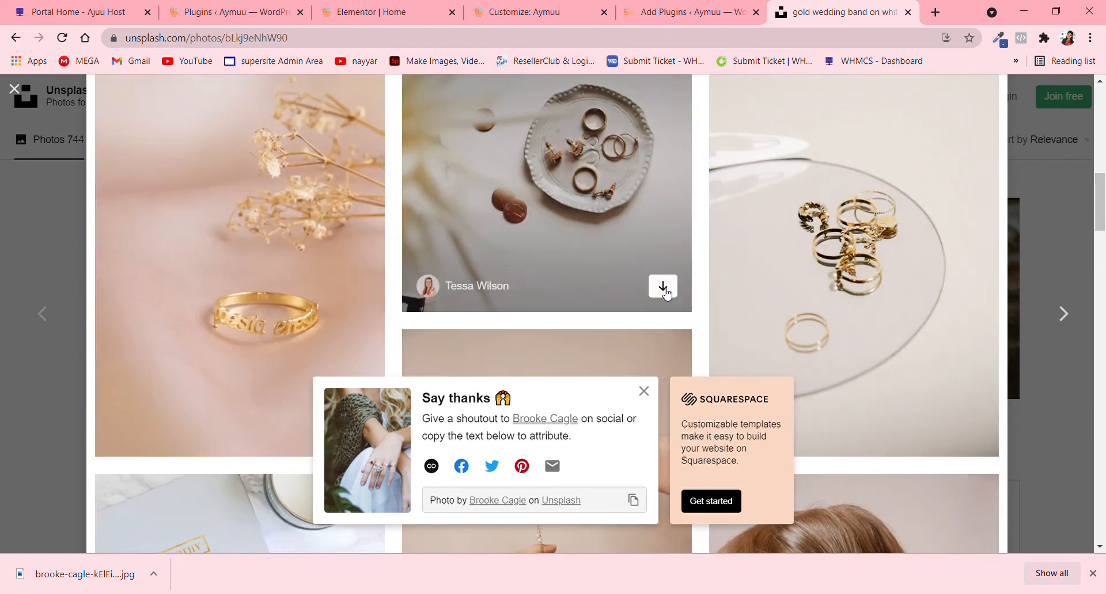
pyautogui.scroll(-6, 665, 294)
pyautogui.scroll(-7, 666, 292)
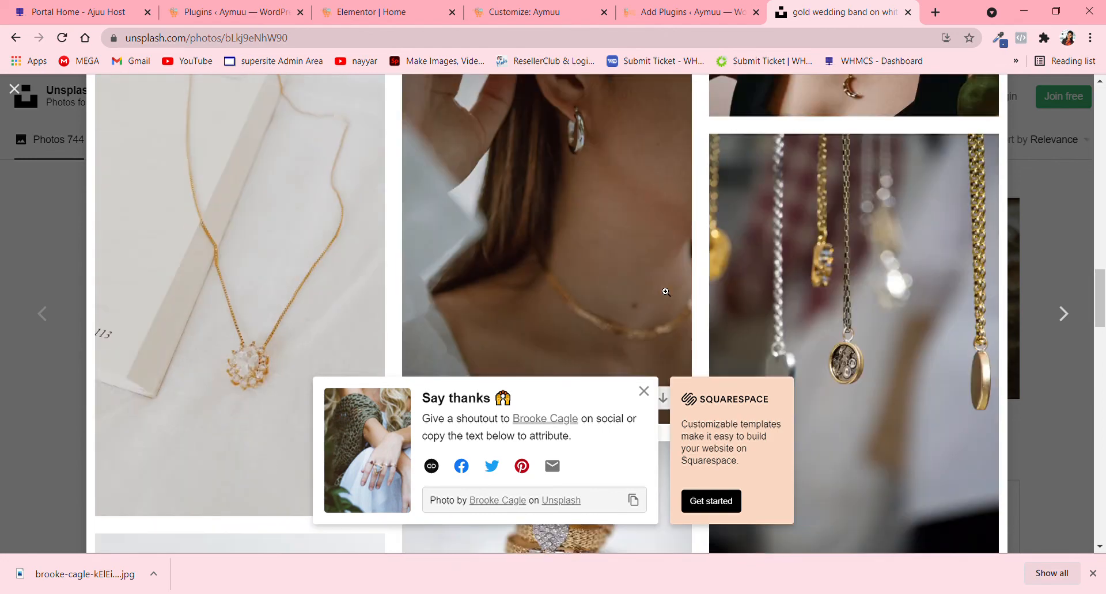
pyautogui.scroll(-7, 665, 292)
pyautogui.scroll(-4, 665, 292)
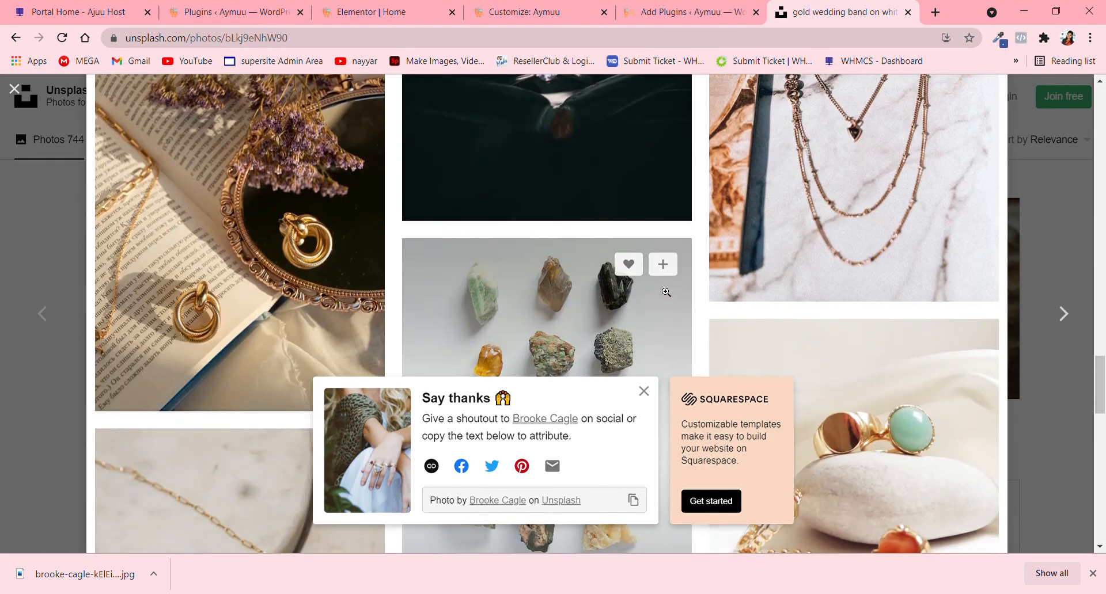
# - Open the related Unsplash photo of a solitaire ring on dark fabric, look through its related photos and return to the jewelry results
pyautogui.scroll(3, 665, 292)
pyautogui.click(575, 282)
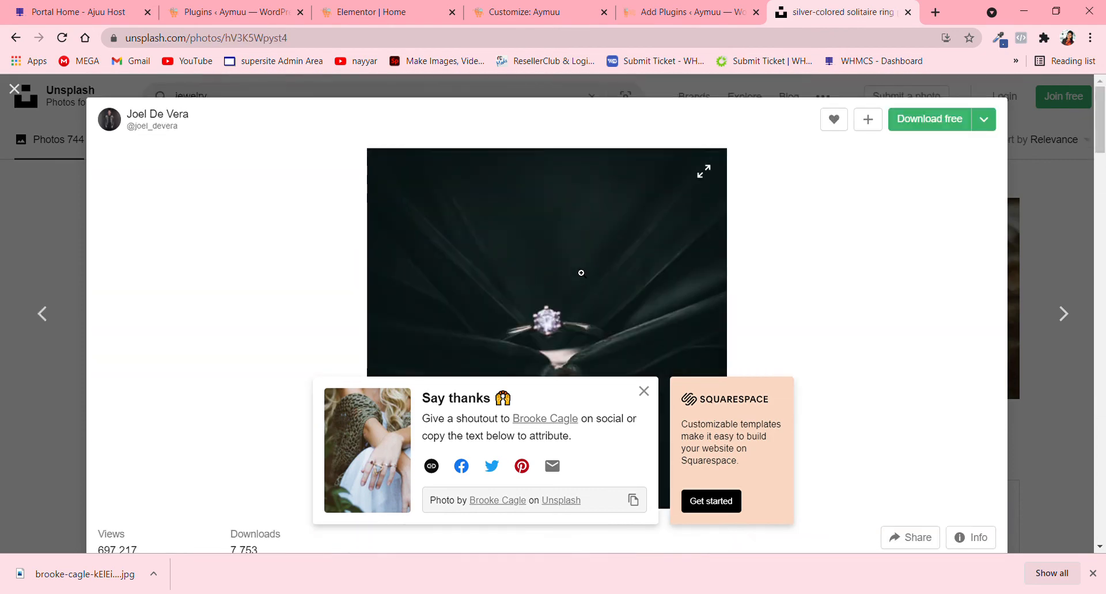
pyautogui.scroll(-10, 586, 270)
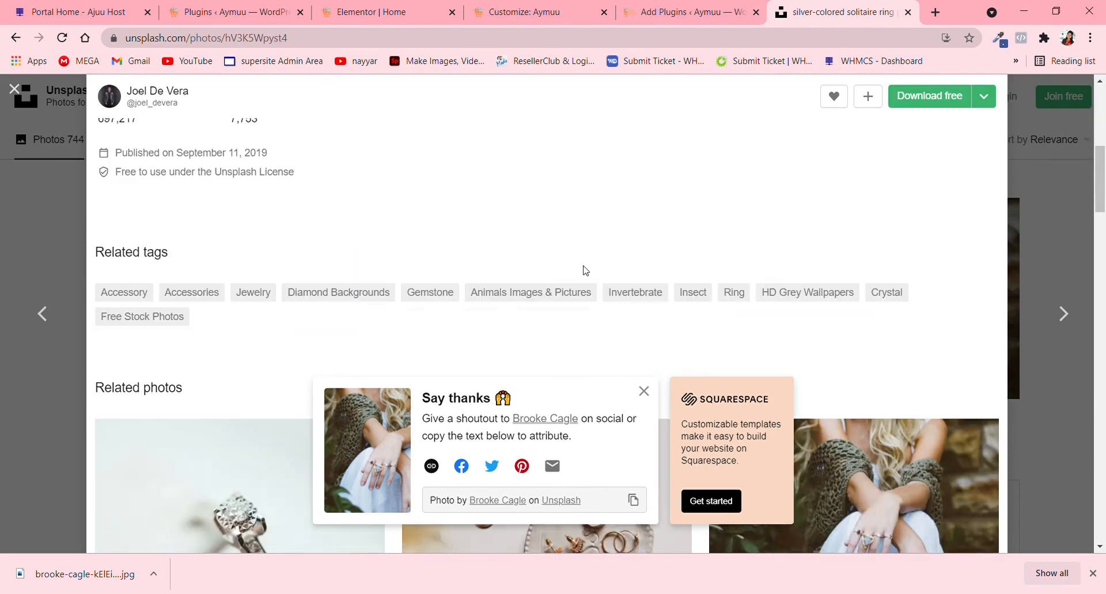
pyautogui.scroll(-8, 587, 269)
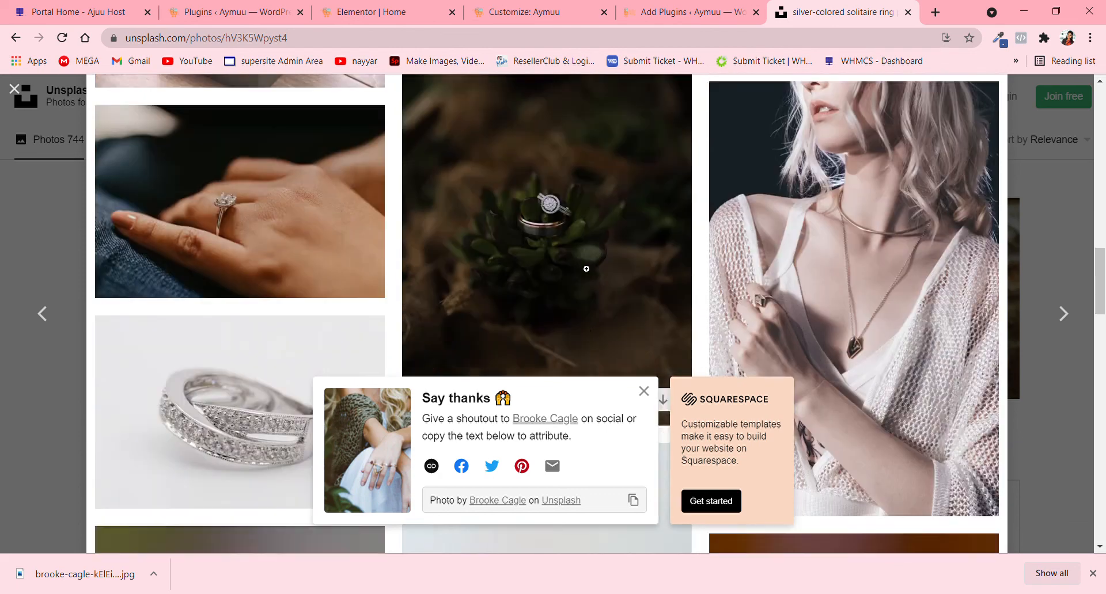
pyautogui.scroll(10, 369, 230)
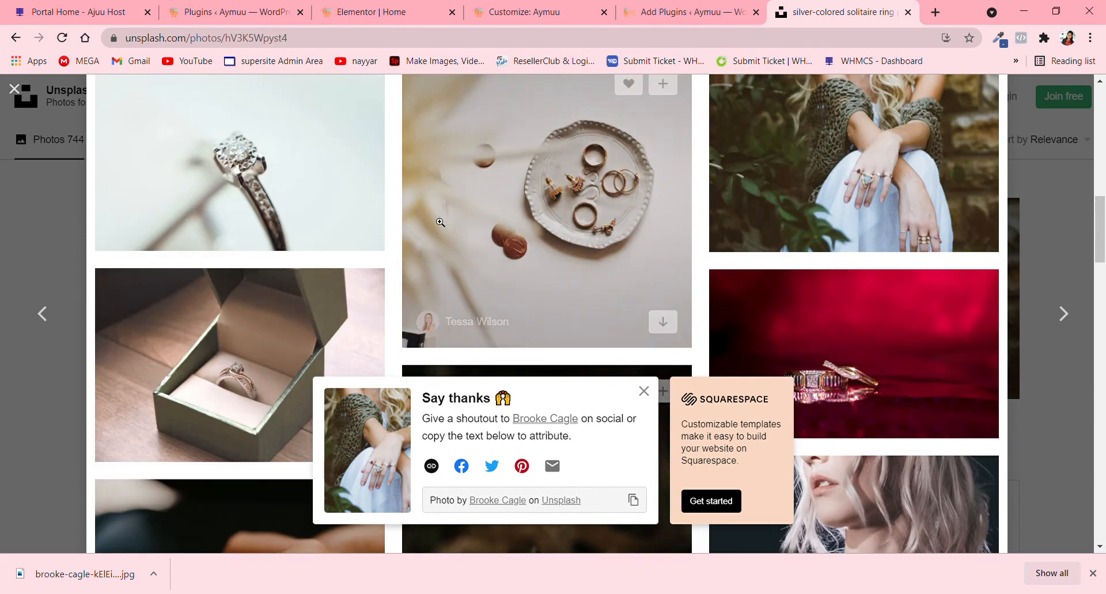
pyautogui.click(14, 88)
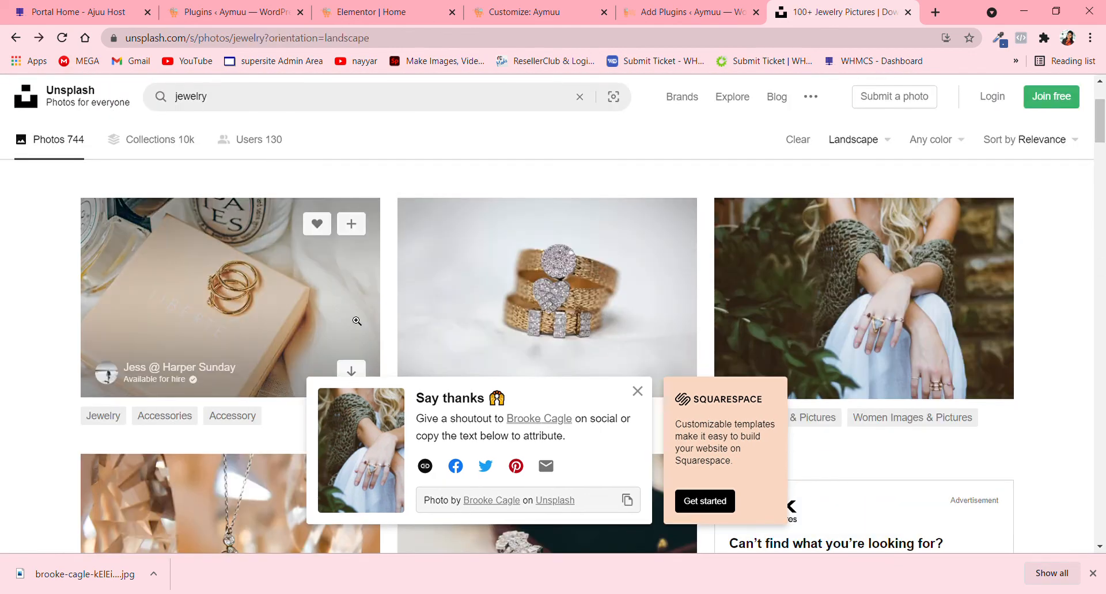
# - Open the photo of a gemstone ring in a pink box from the jewelry results and download it in the default size
pyautogui.scroll(-6, 355, 322)
pyautogui.click(671, 206)
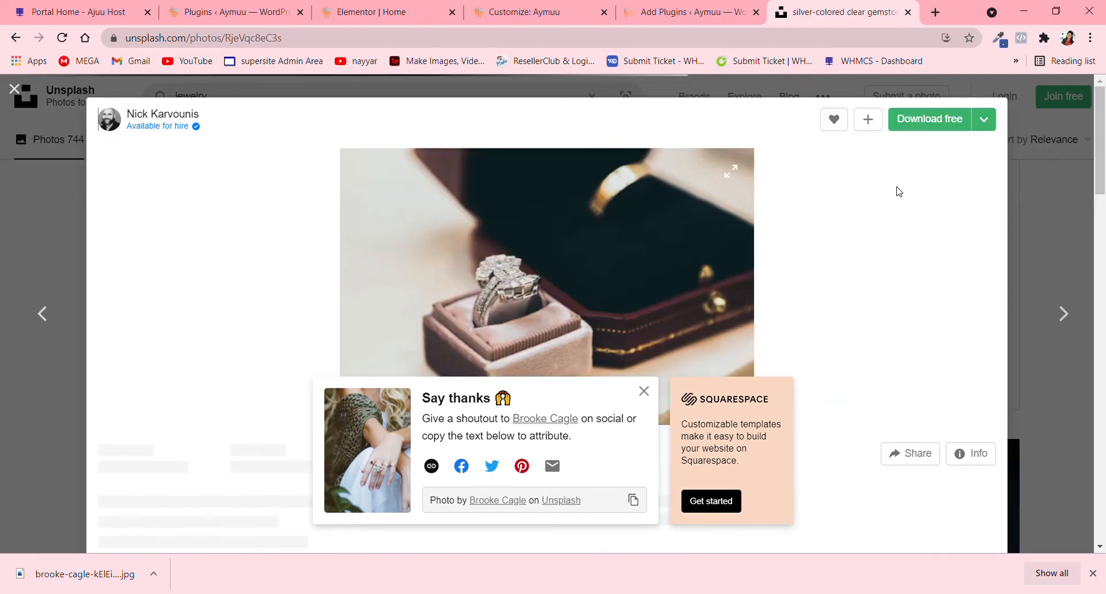
pyautogui.click(936, 122)
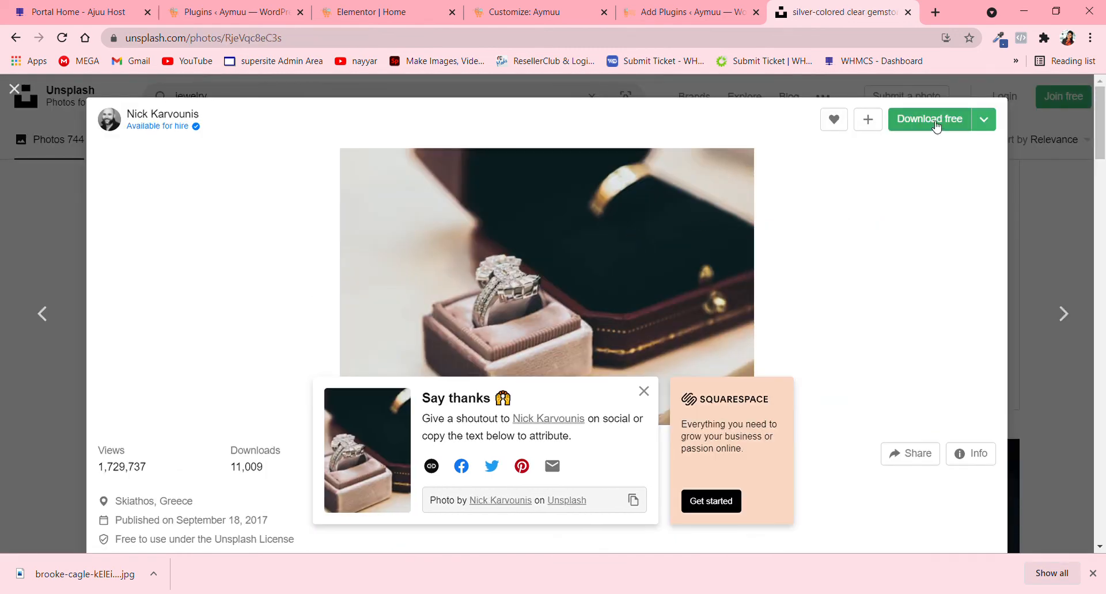
# - Return to the Elementor Home page and try to upload the downloaded boxed-ring photo through the section's background image chooser
pyautogui.click(372, 11)
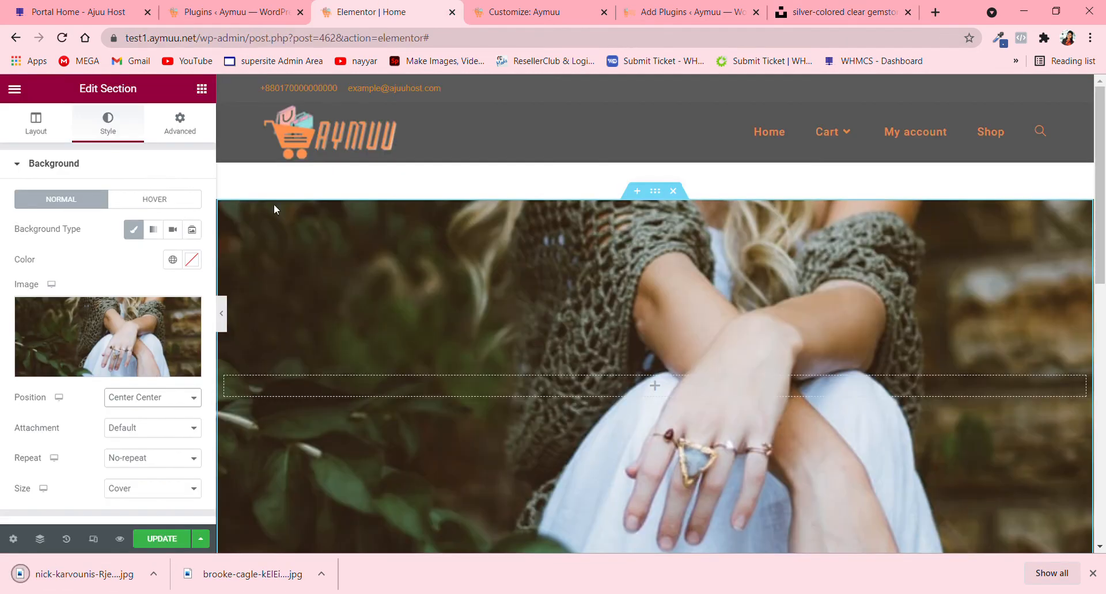
pyautogui.click(107, 369)
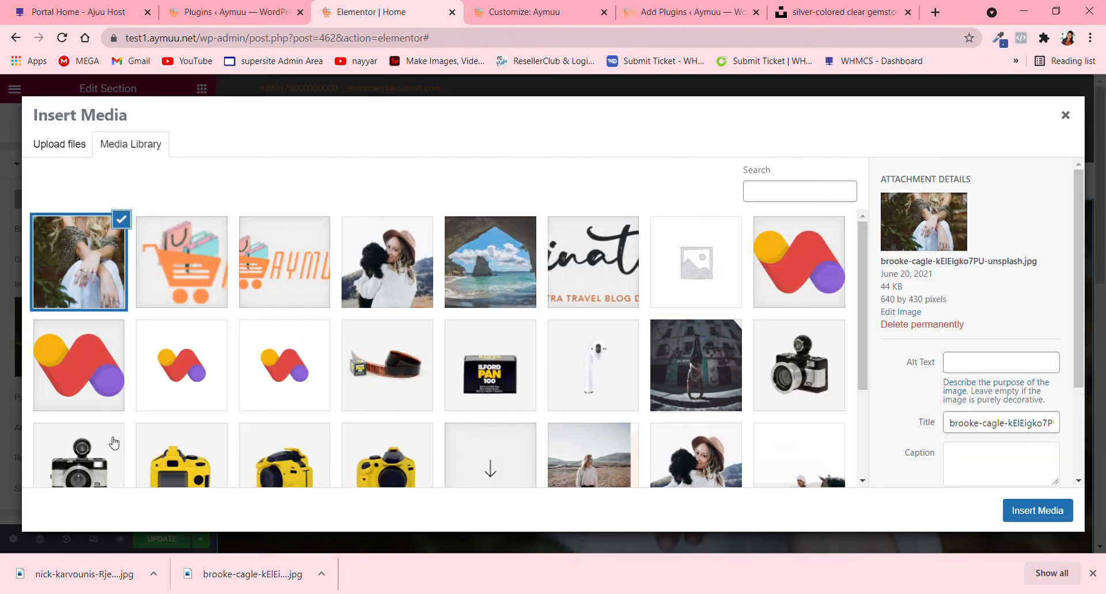
pyautogui.moveTo(75, 574); pyautogui.dragTo(239, 383)
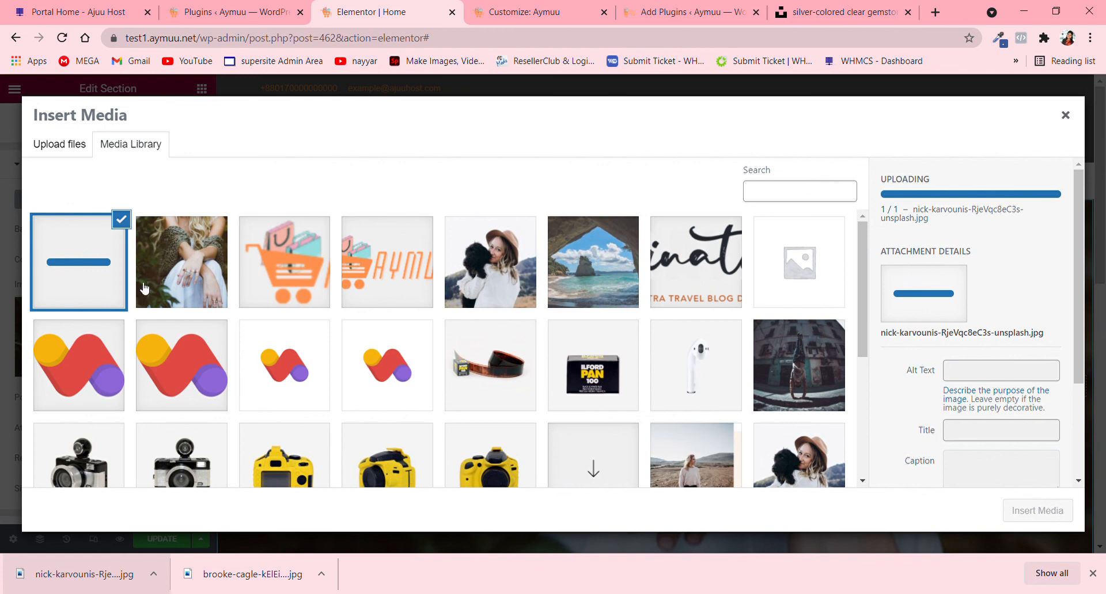
pyautogui.click(171, 257)
pyautogui.click(120, 265)
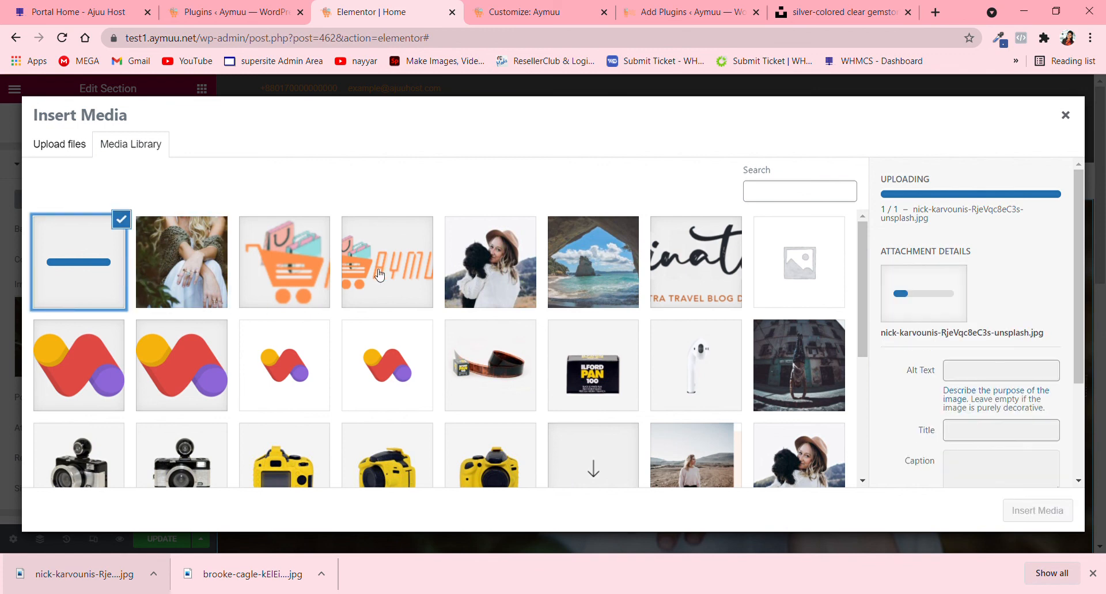
pyautogui.click(478, 271)
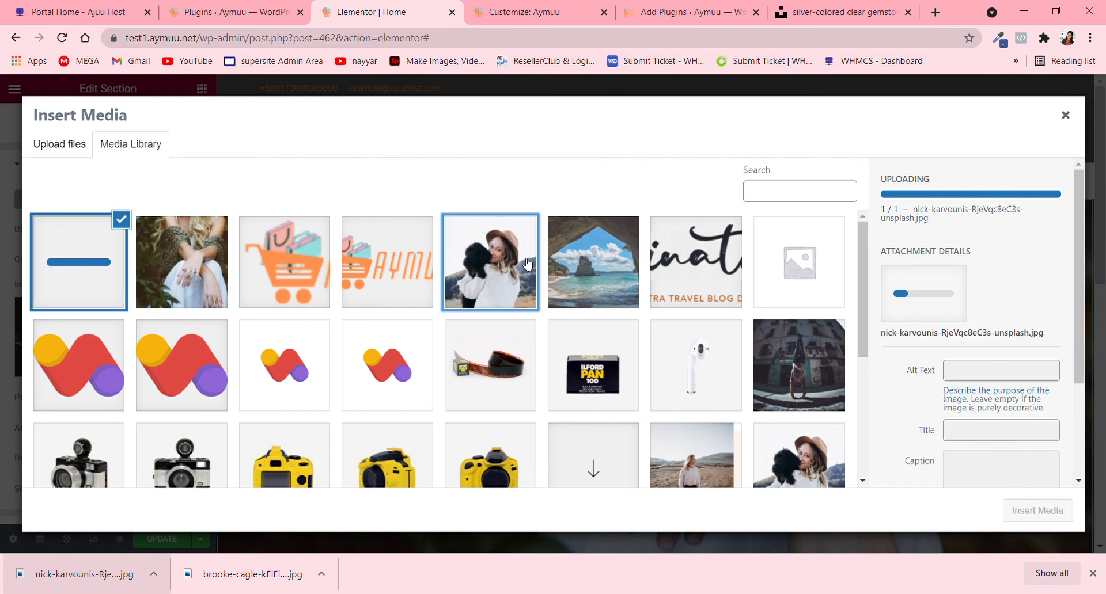
pyautogui.click(105, 280)
pyautogui.scroll(-4, 333, 381)
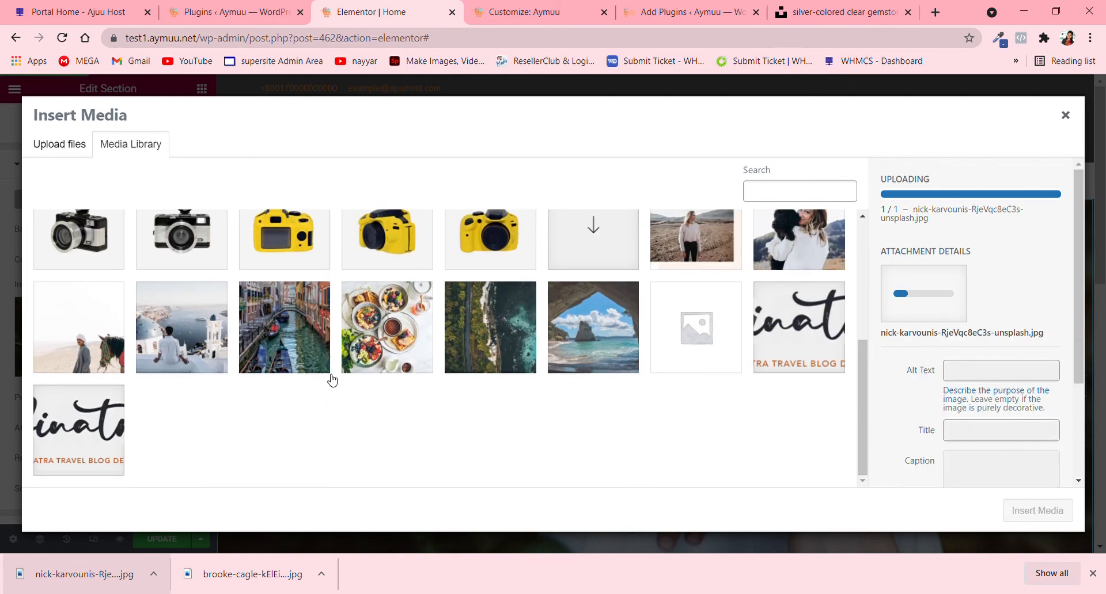
pyautogui.scroll(5, 332, 380)
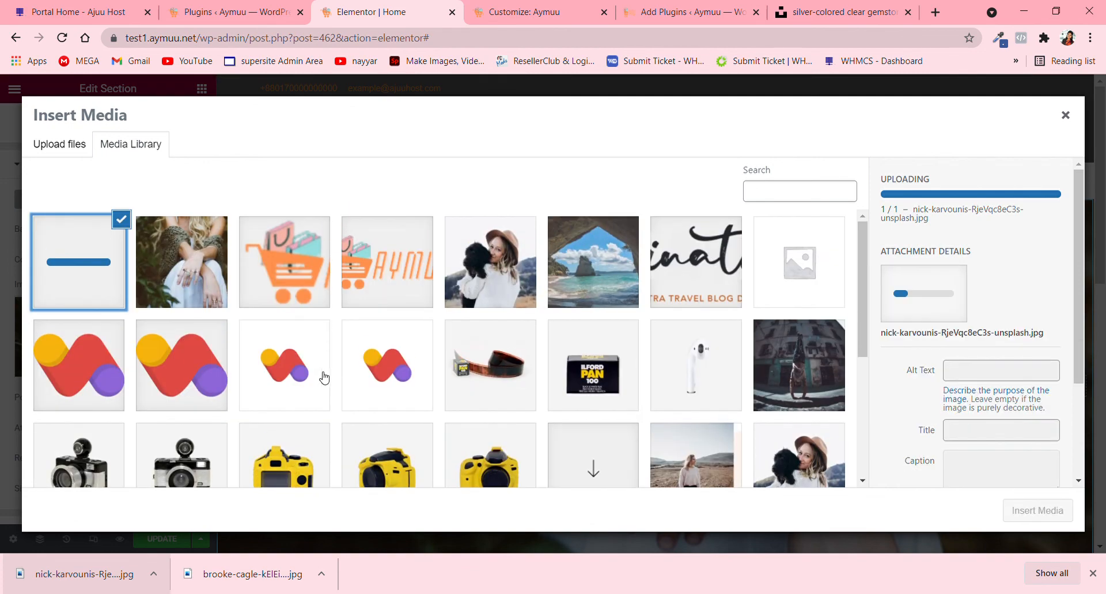
pyautogui.click(105, 263)
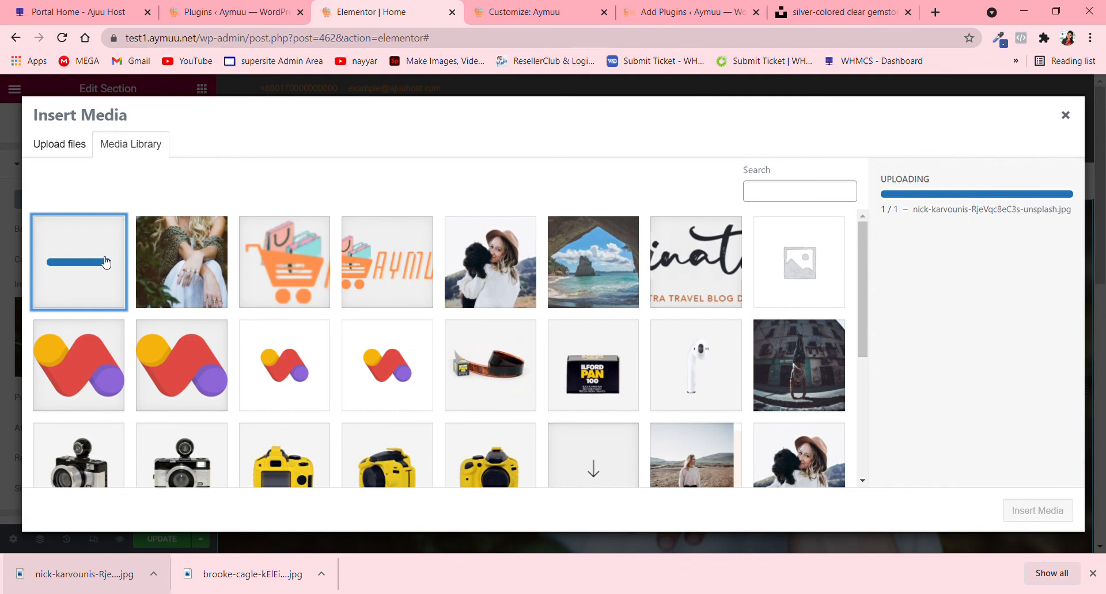
# - Return to Unsplash's jewelry results, open the crystal pendant necklace photo and look through its related photos for another background
pyautogui.click(840, 11)
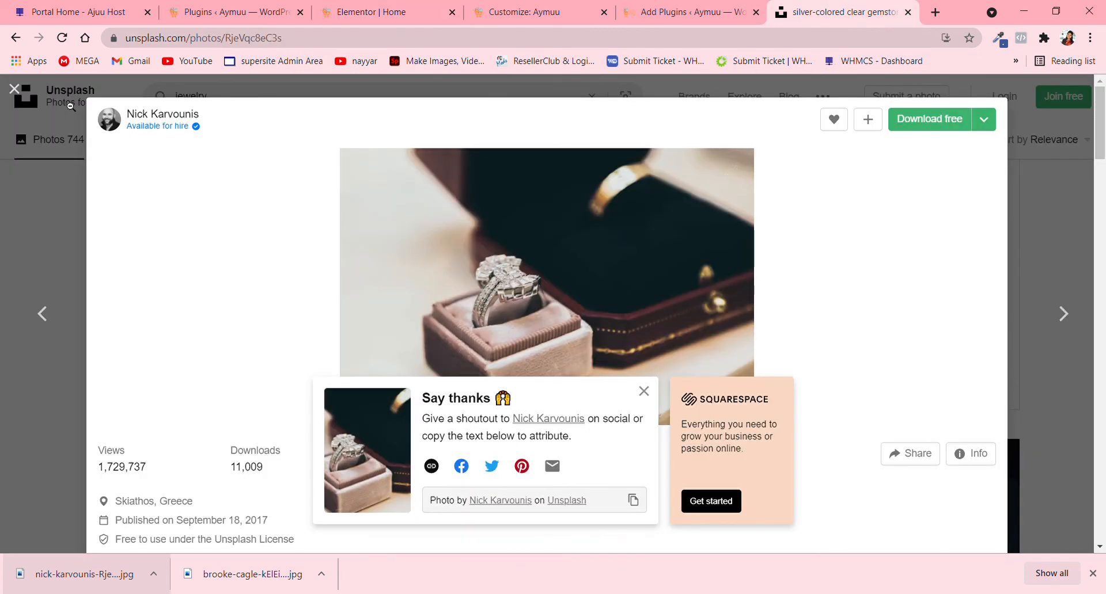
pyautogui.click(70, 105)
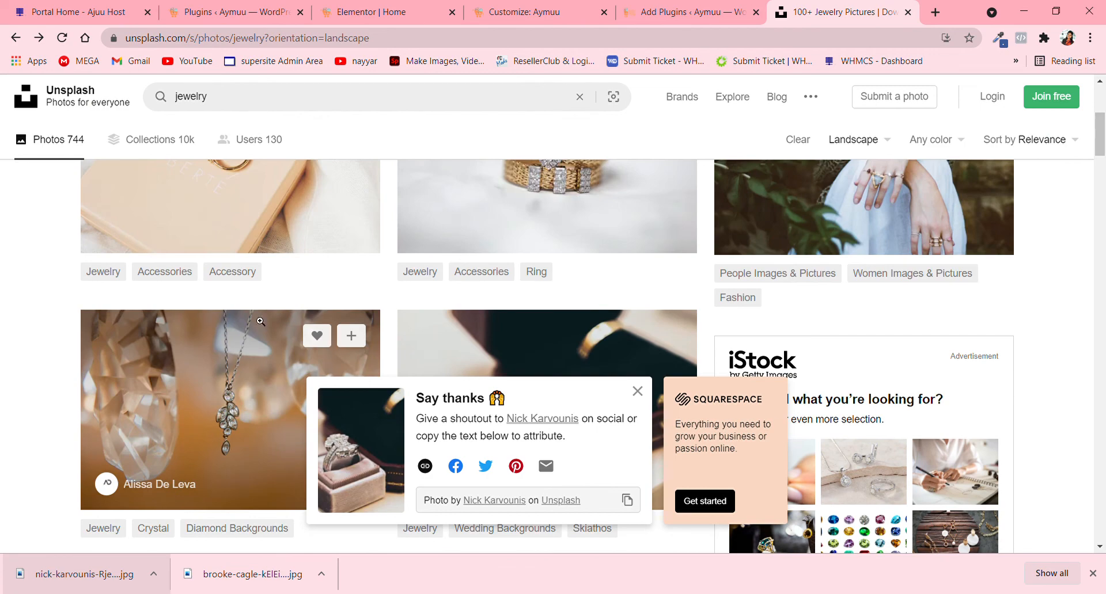
pyautogui.click(260, 321)
pyautogui.scroll(-10, 666, 313)
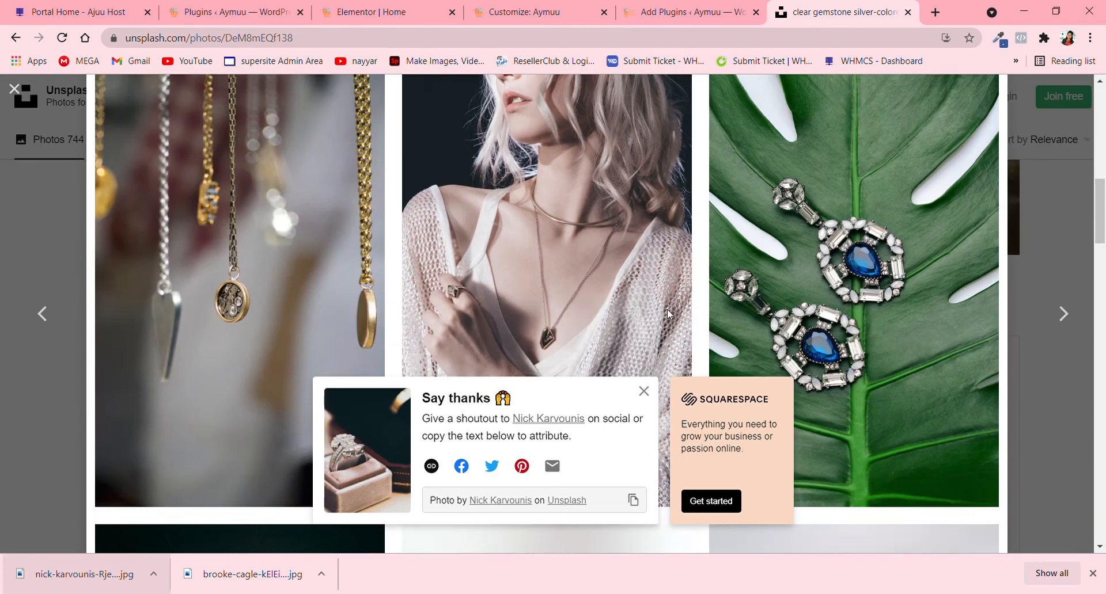
pyautogui.scroll(2, 668, 314)
pyautogui.scroll(-5, 670, 316)
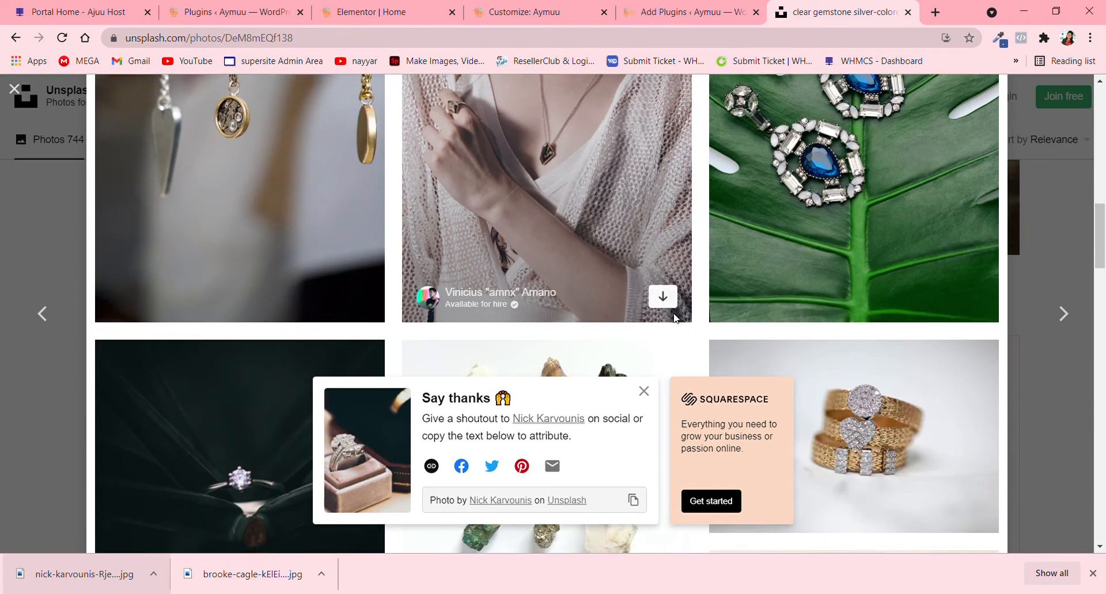
pyautogui.scroll(-10, 677, 317)
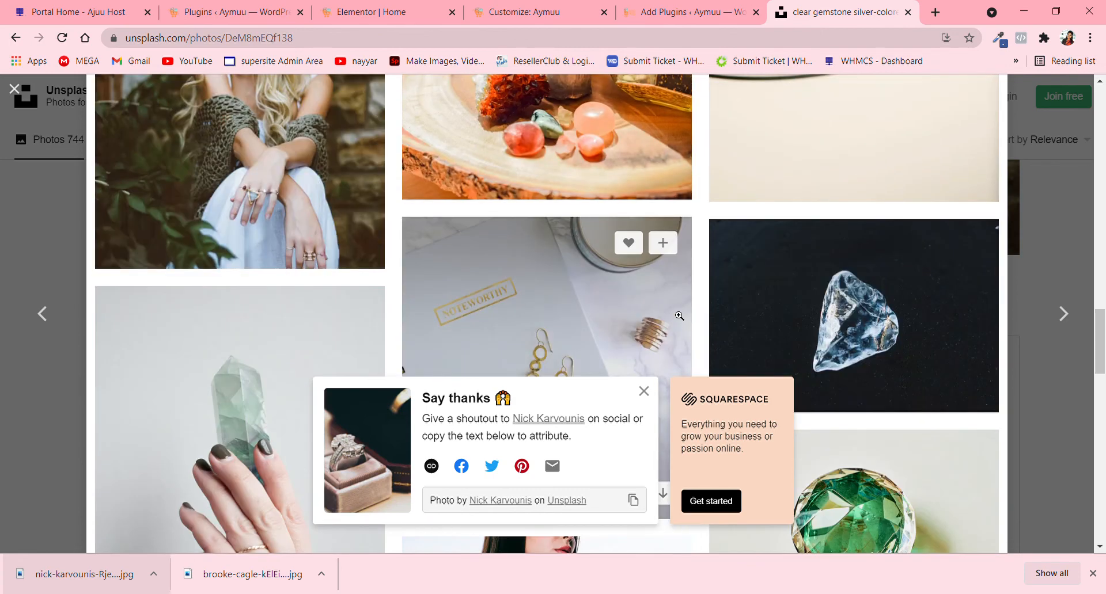
pyautogui.scroll(-3, 679, 316)
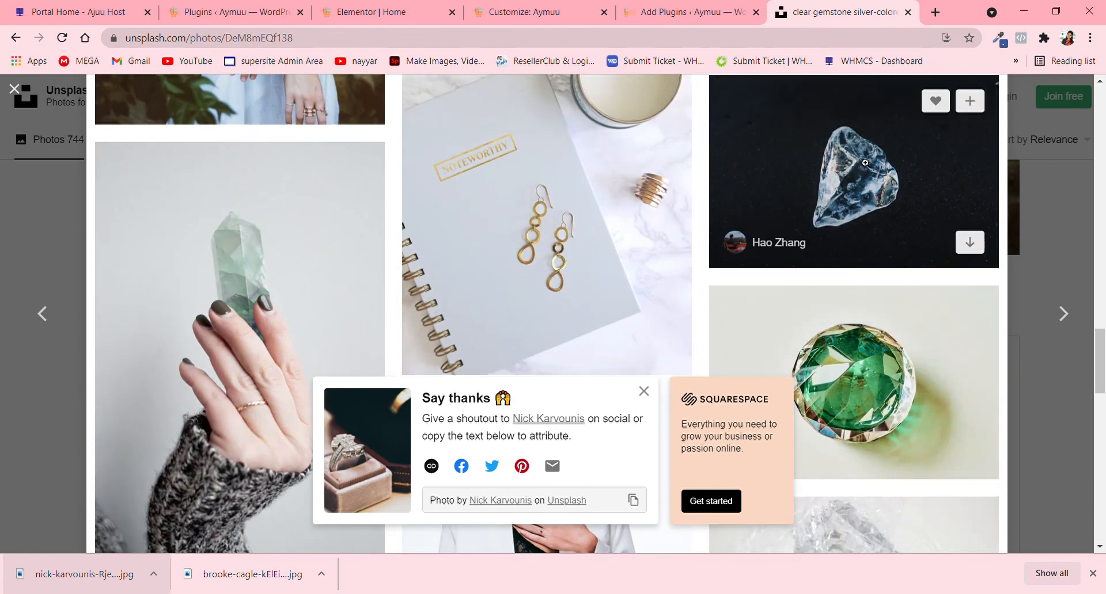
pyautogui.scroll(-10, 864, 163)
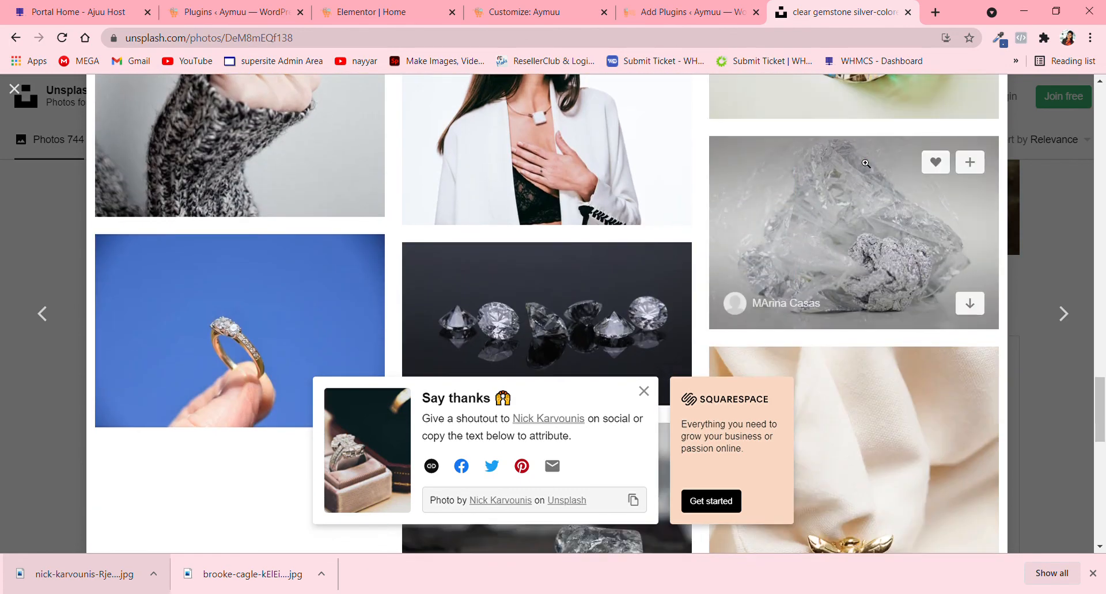
pyautogui.scroll(-3, 526, 289)
# - Download the photo of loose diamonds on a dark surface in the default size and upload it to the Elementor page's media library
pyautogui.click(534, 187)
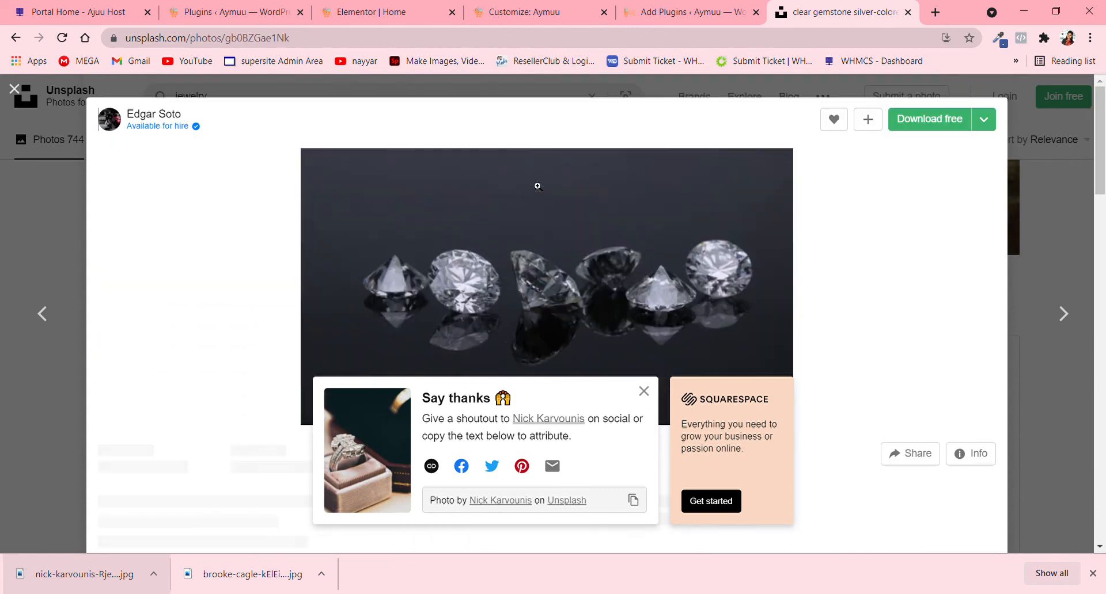
pyautogui.click(918, 133)
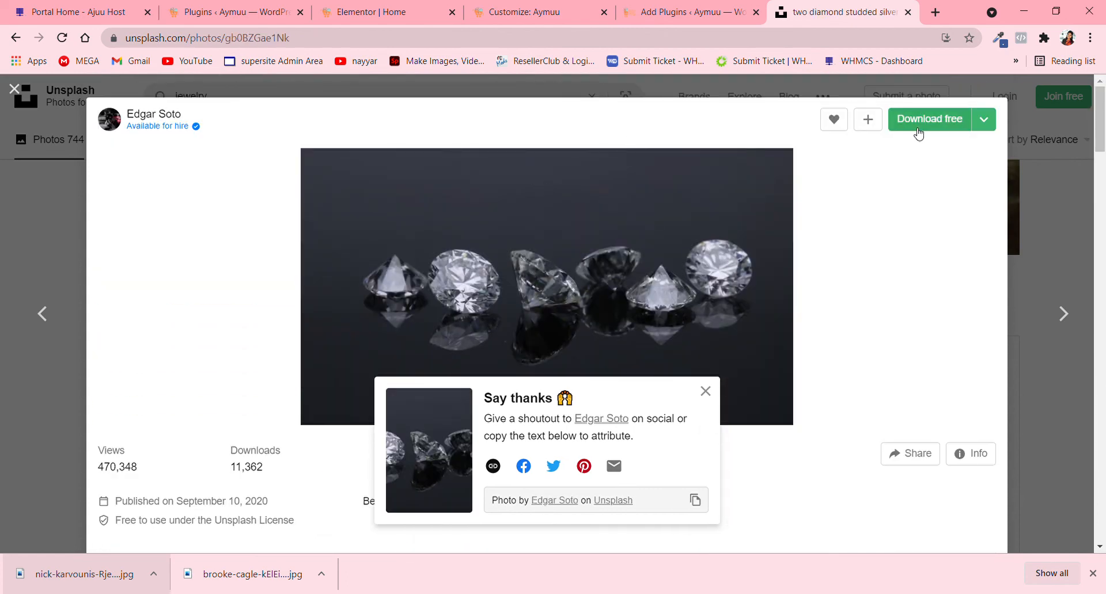
pyautogui.click(356, 11)
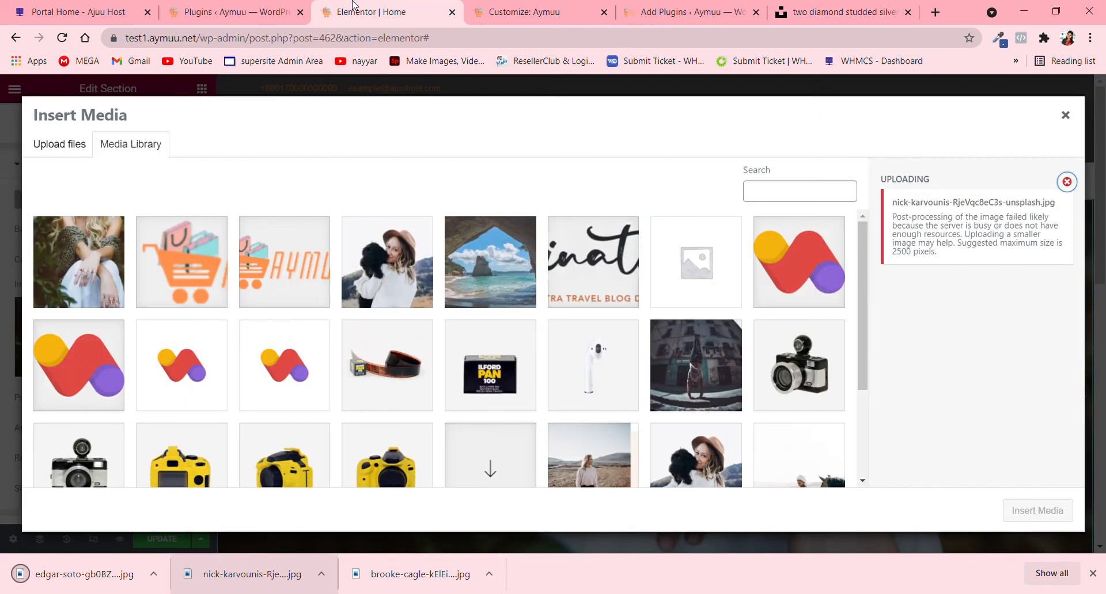
pyautogui.scroll(-3, 296, 352)
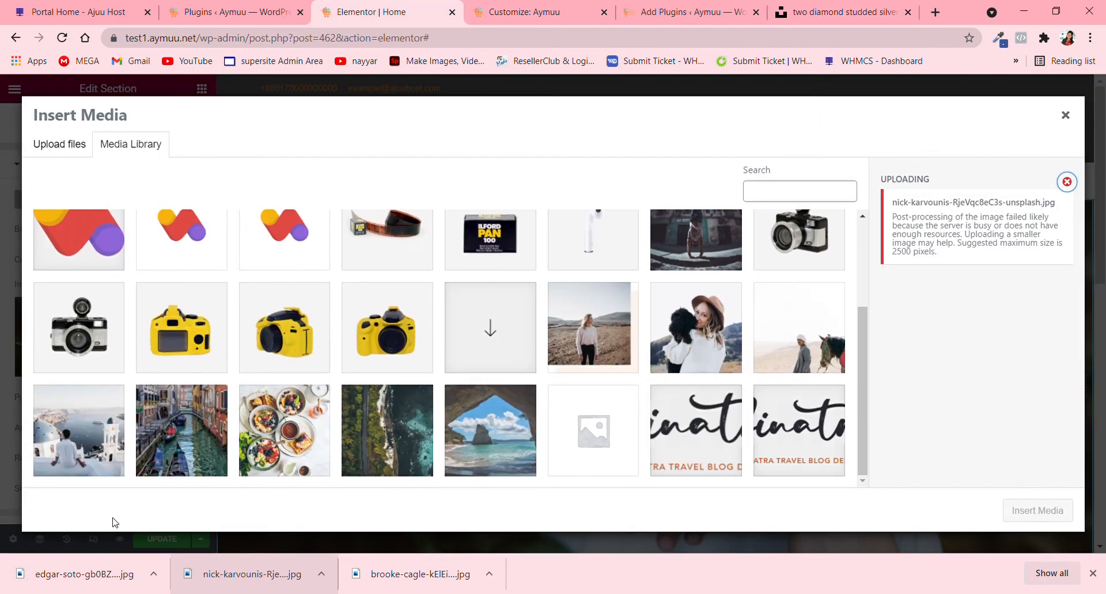
pyautogui.moveTo(67, 583); pyautogui.dragTo(321, 296)
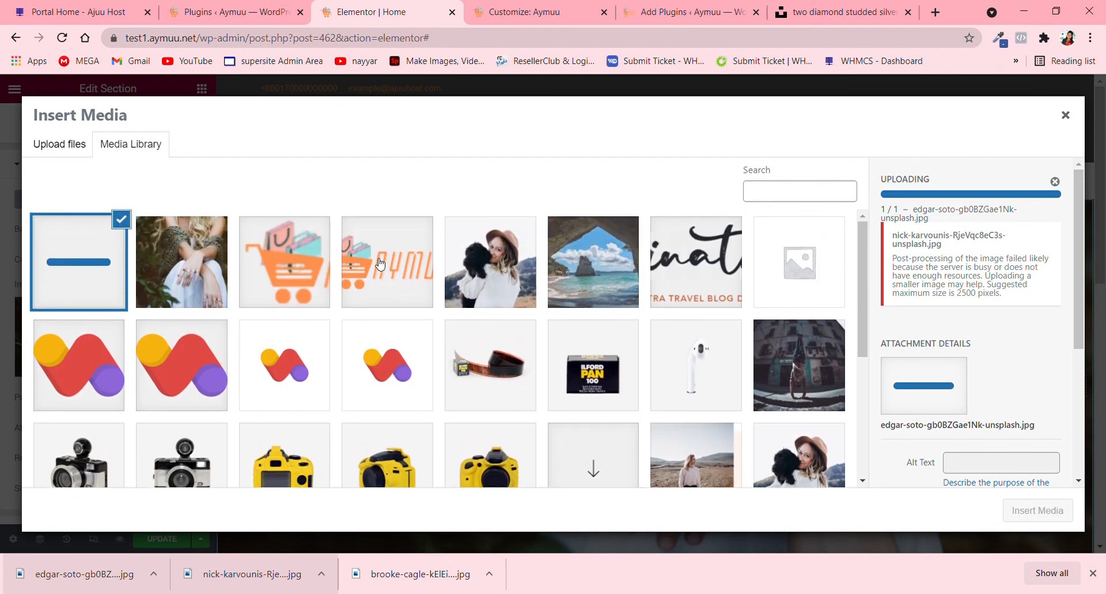
# - Return to the diamonds photo on Unsplash and download it again in Medium size (1920x1078)
pyautogui.click(809, 5)
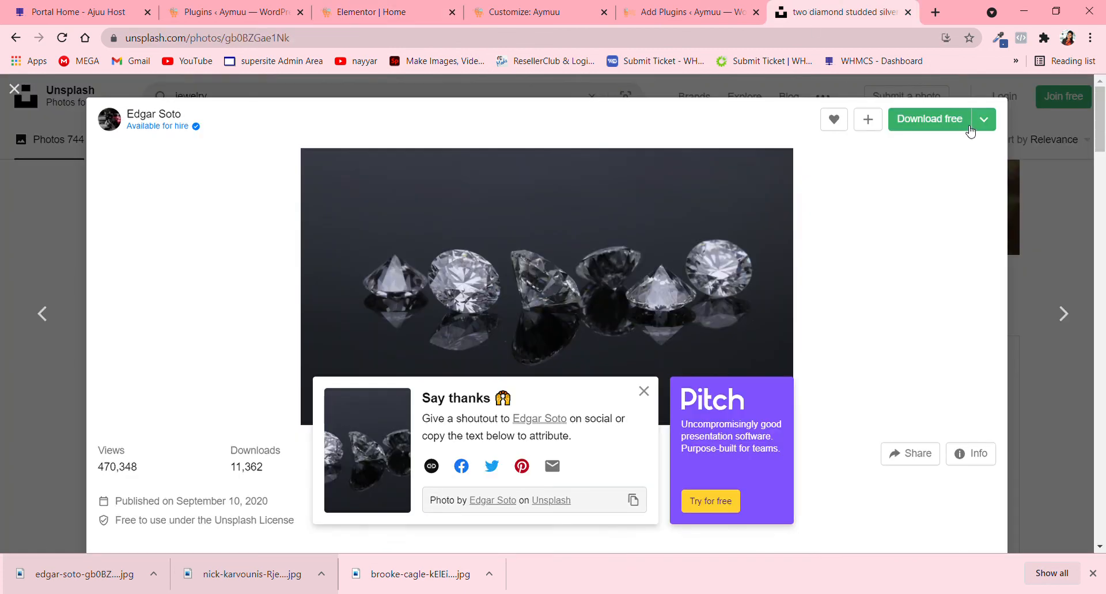
pyautogui.click(981, 119)
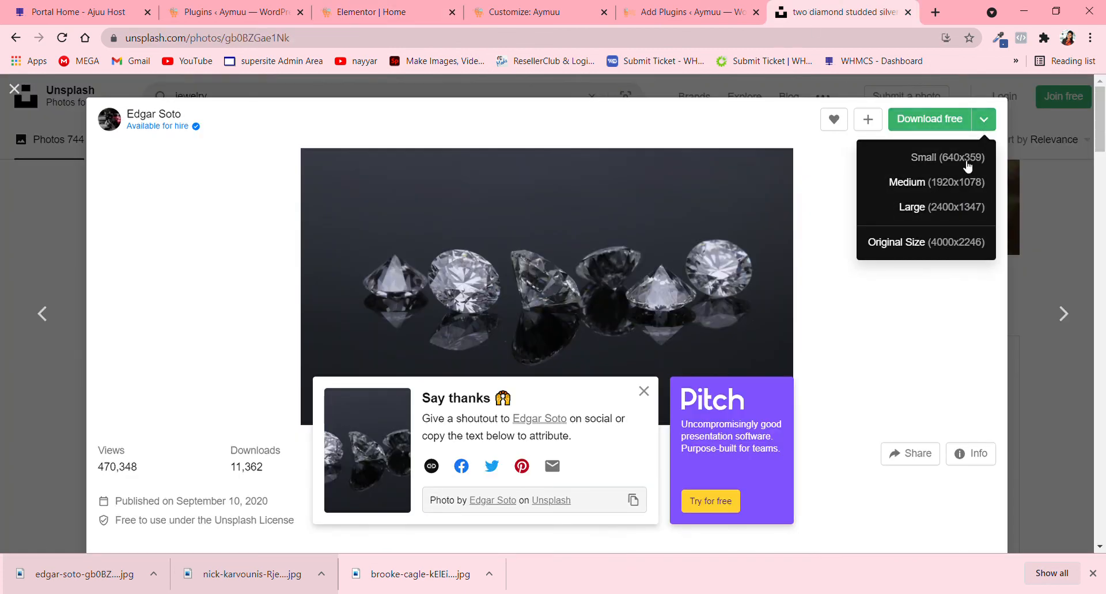
pyautogui.click(956, 182)
# - Return to the Elementor Home page and upload the Medium-size diamonds photo to the media library
pyautogui.click(213, 19)
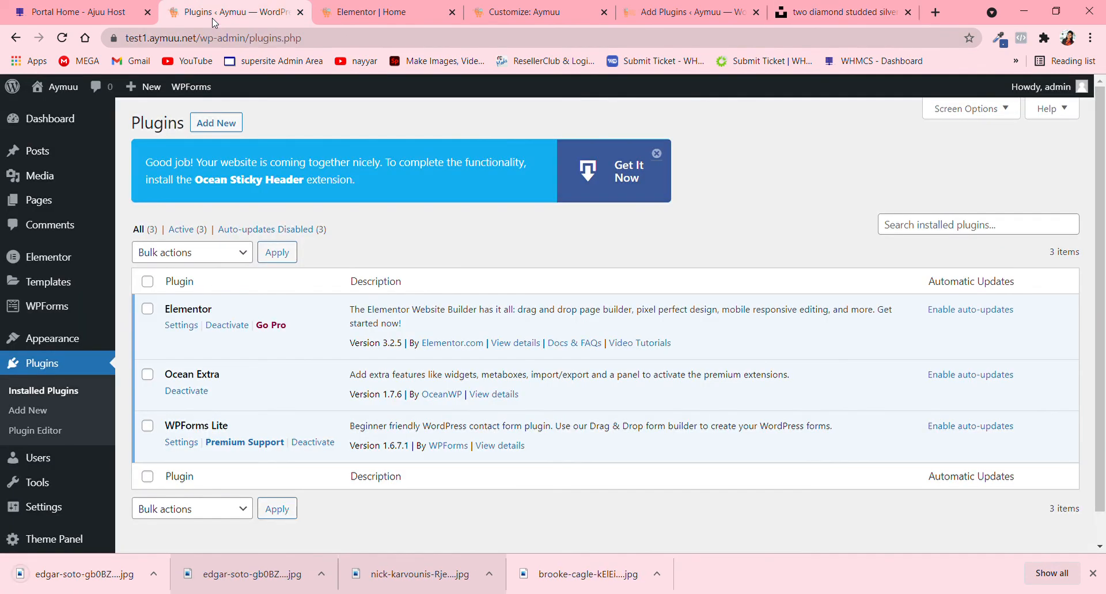
pyautogui.click(372, 12)
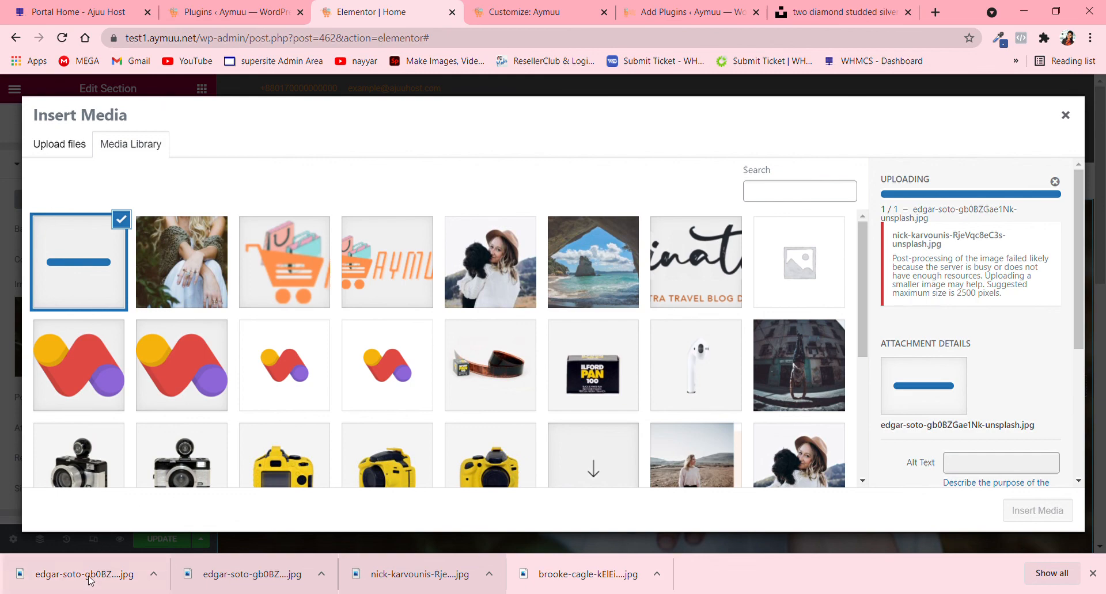
pyautogui.moveTo(86, 574); pyautogui.dragTo(326, 323)
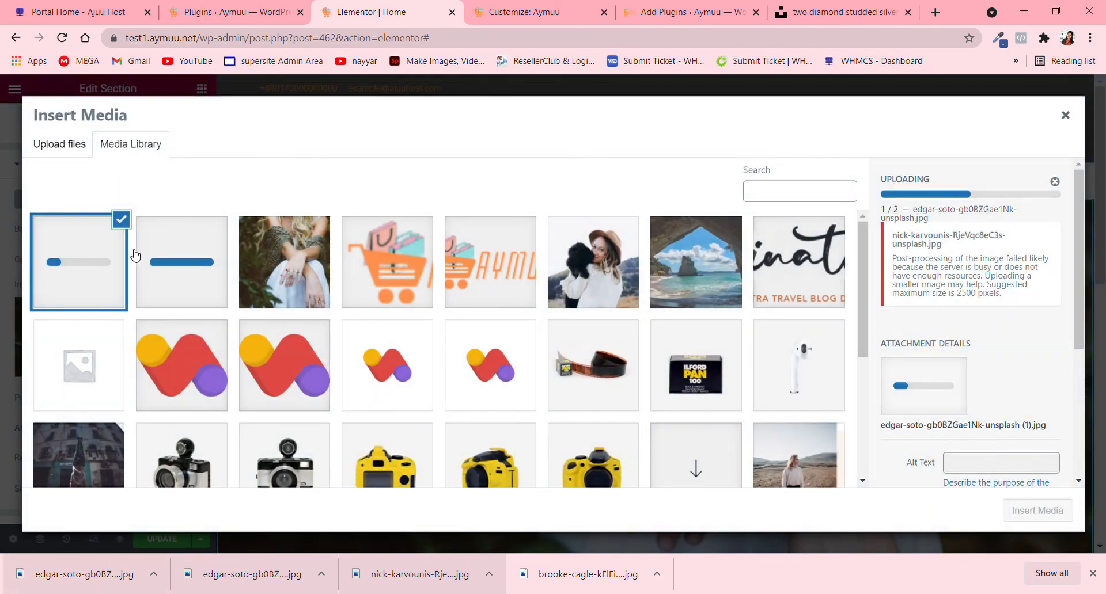
pyautogui.click(185, 249)
pyautogui.click(86, 255)
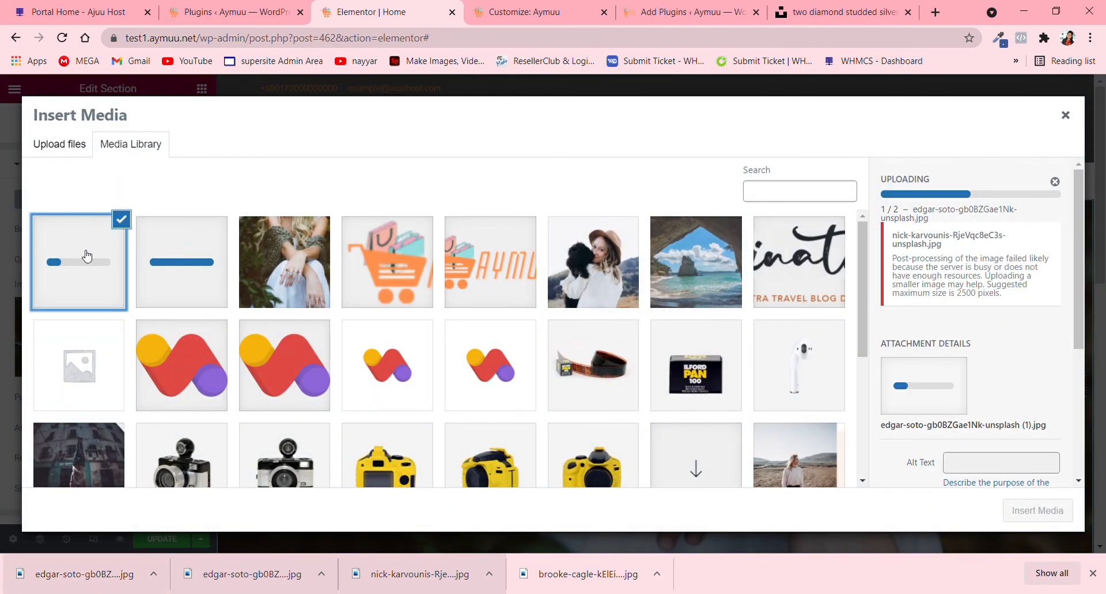
pyautogui.click(145, 252)
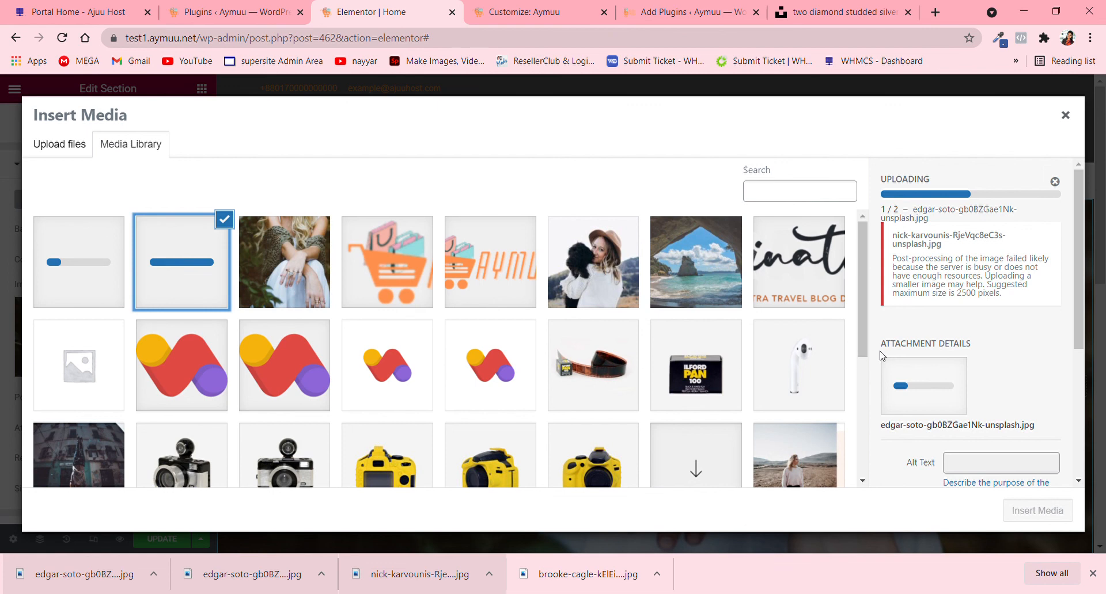
pyautogui.click(179, 253)
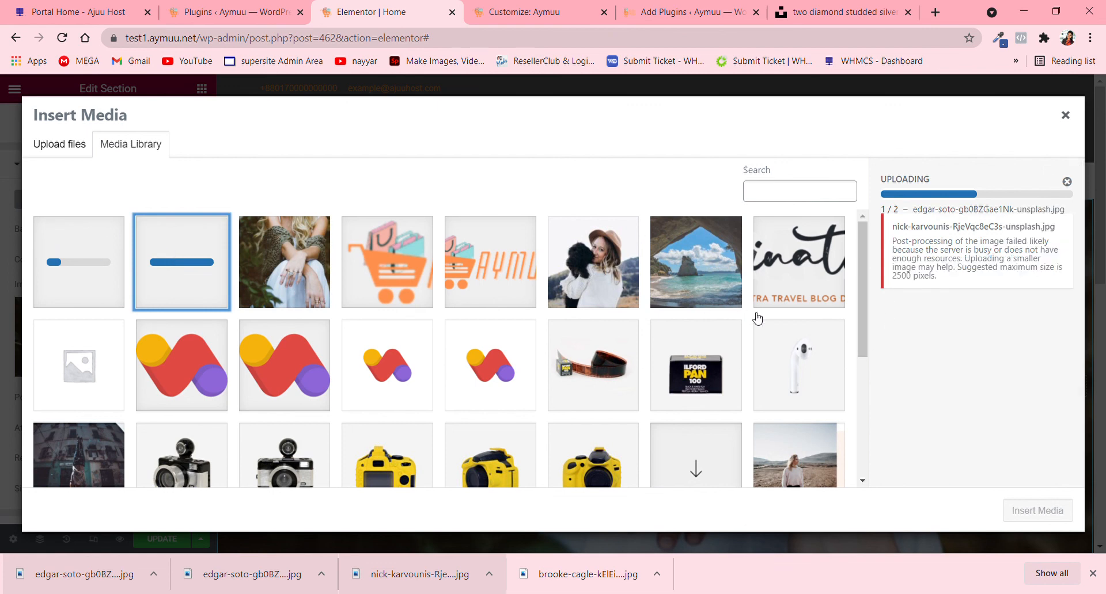
# - Dismiss the upload error and insert the 1920 by 1078 diamonds photo from the media library as the section's background image
pyautogui.click(1067, 181)
pyautogui.click(107, 266)
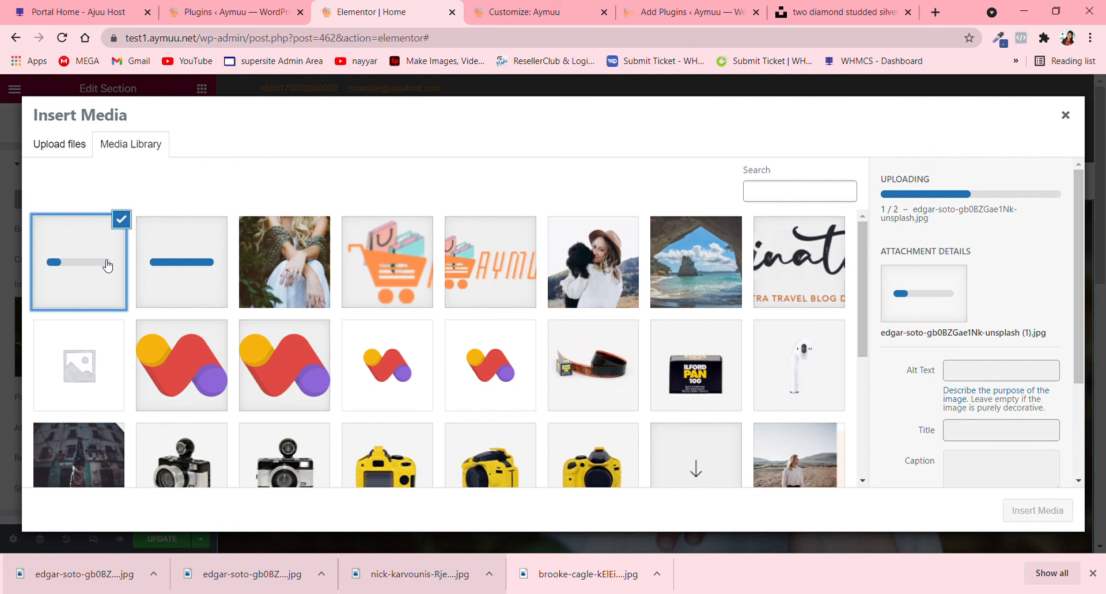
pyautogui.click(201, 261)
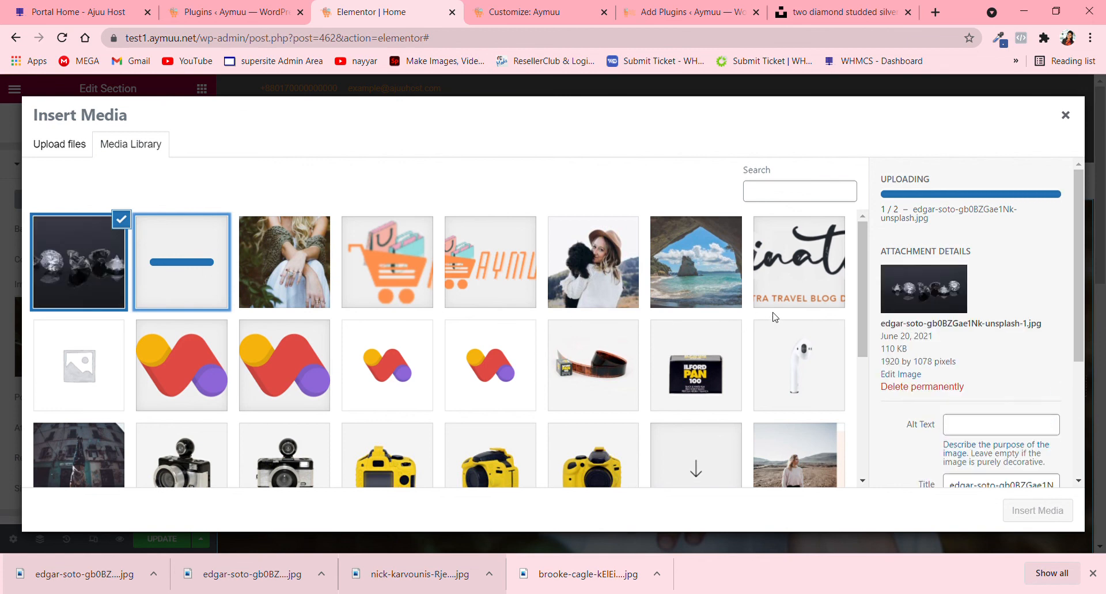
pyautogui.scroll(-2, 685, 328)
pyautogui.scroll(2, 368, 394)
pyautogui.click(82, 242)
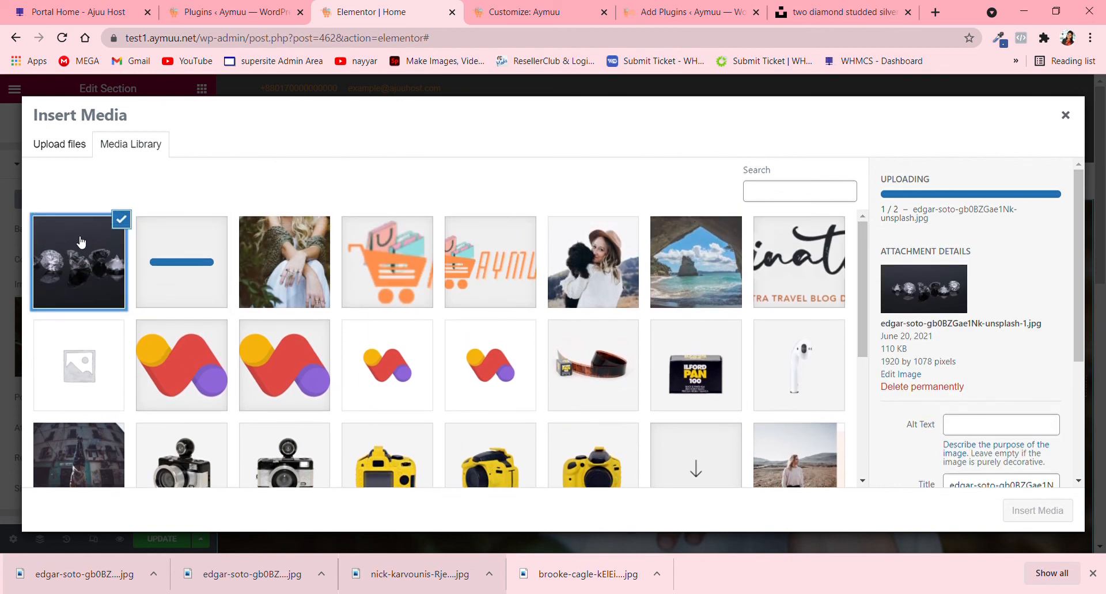
pyautogui.click(89, 271)
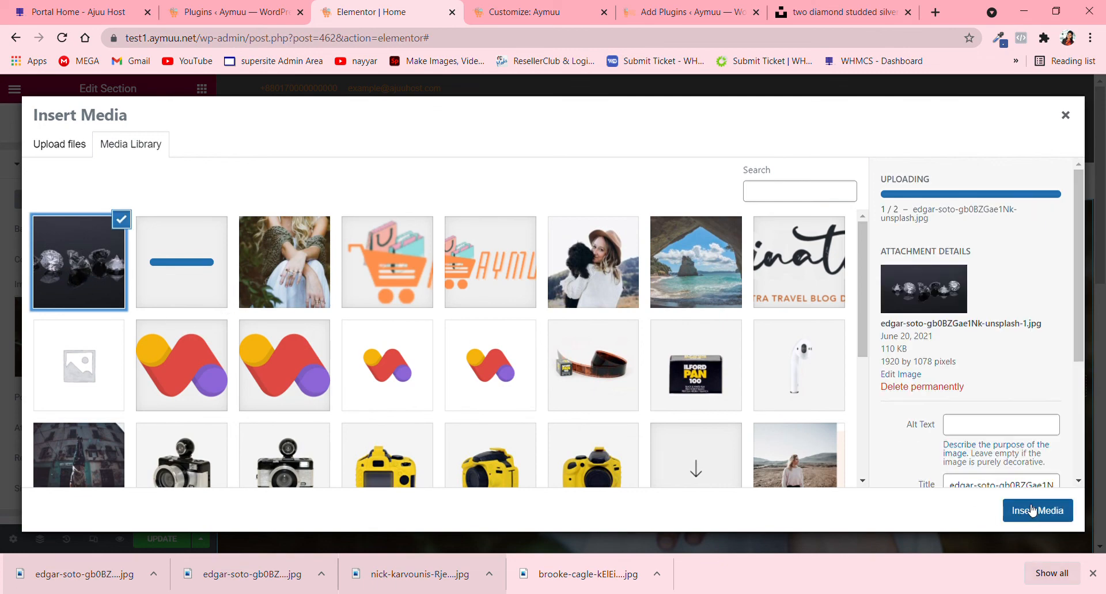
pyautogui.click(1031, 511)
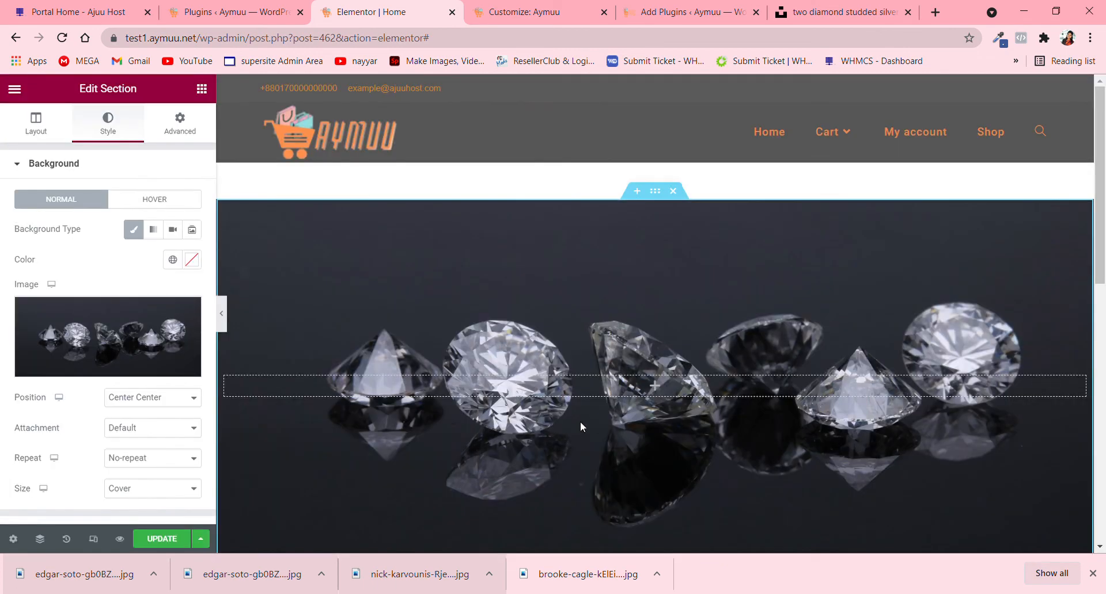
pyautogui.scroll(-3, 581, 420)
pyautogui.scroll(3, 602, 276)
# - Unlink the section's margin values and set its top margin to -52 px
pyautogui.moveTo(158, 367)
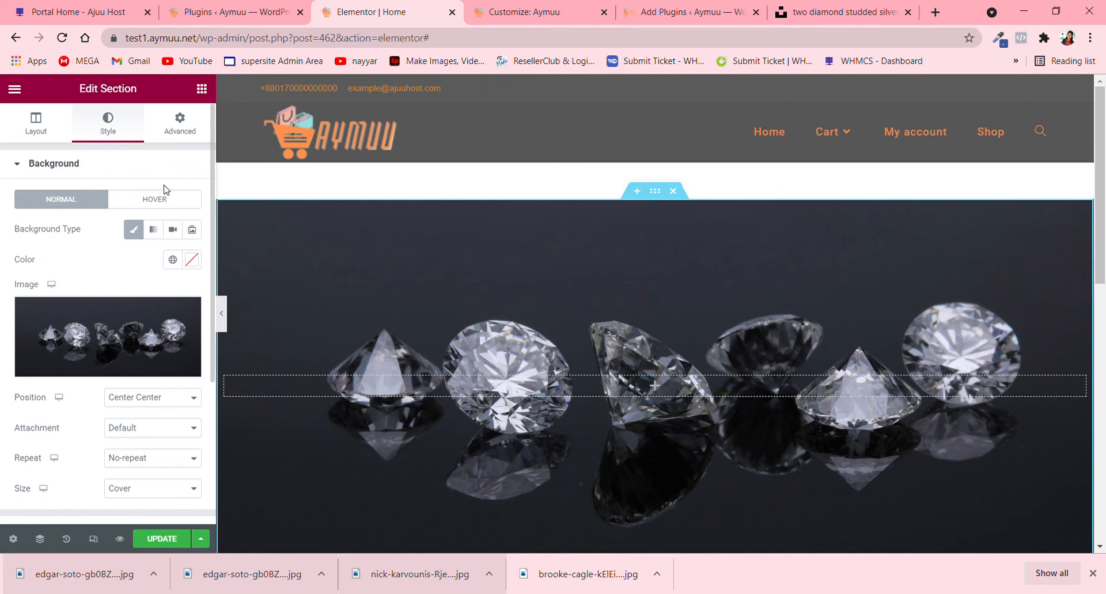
pyautogui.click(183, 121)
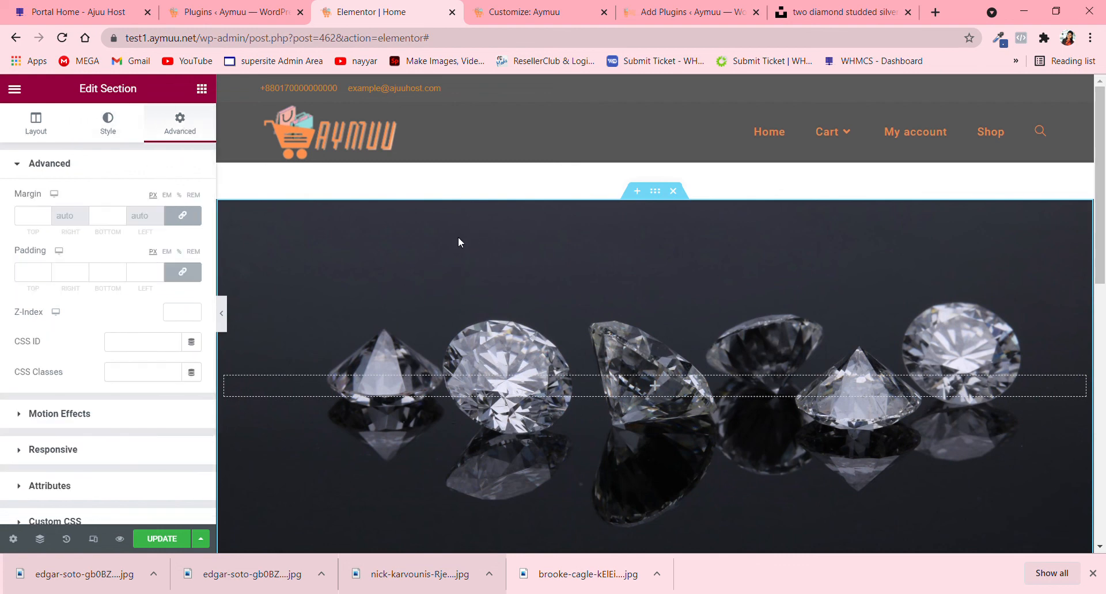
pyautogui.scroll(-4, 431, 302)
pyautogui.scroll(2, 428, 301)
pyautogui.scroll(1, 428, 306)
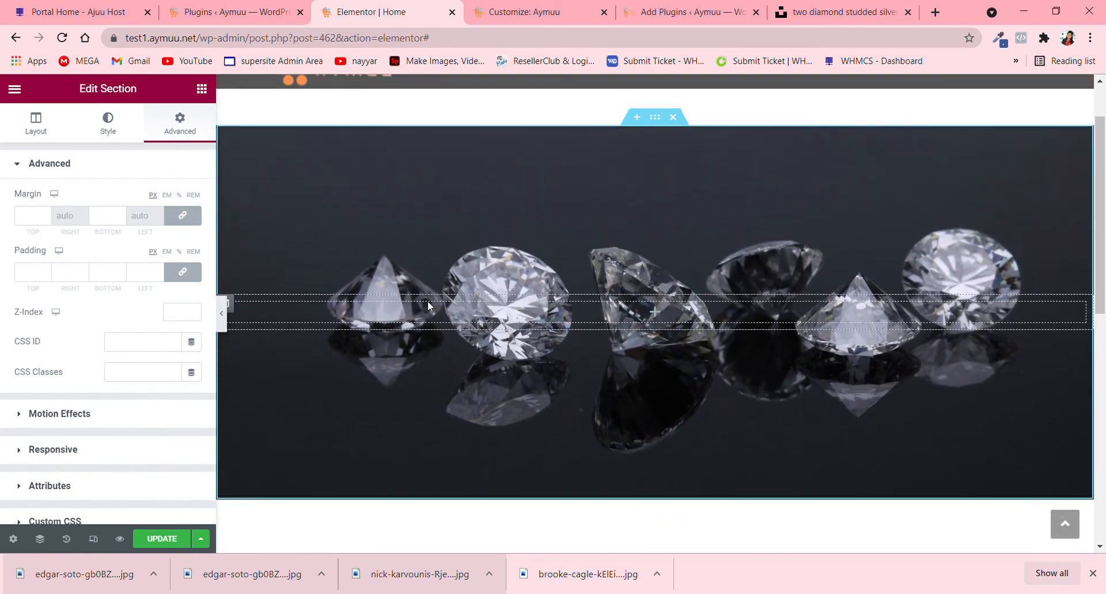
pyautogui.scroll(2, 506, 249)
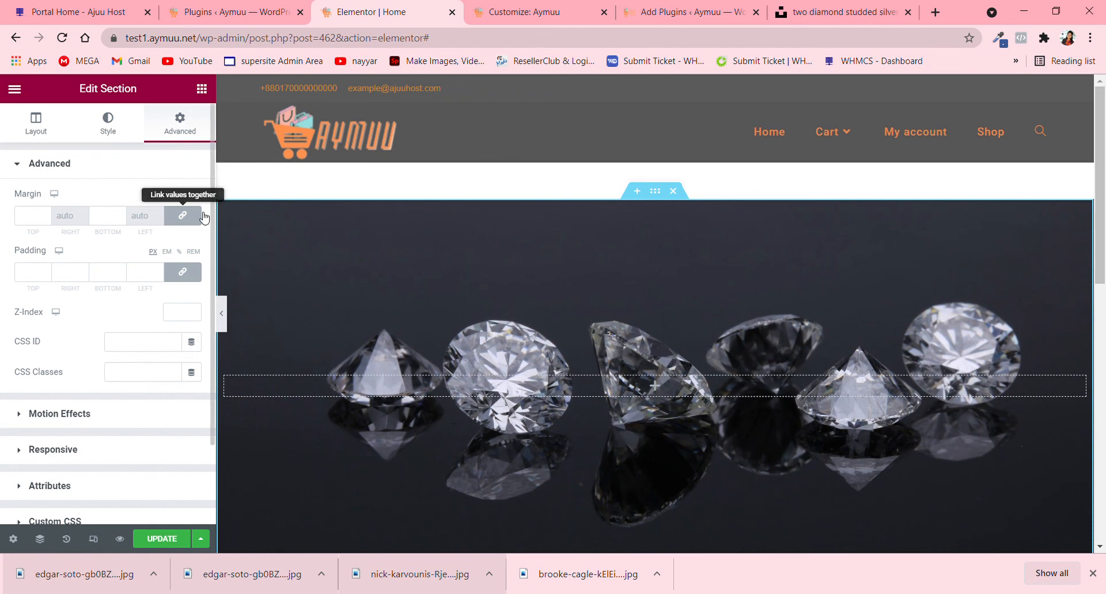
pyautogui.click(183, 215)
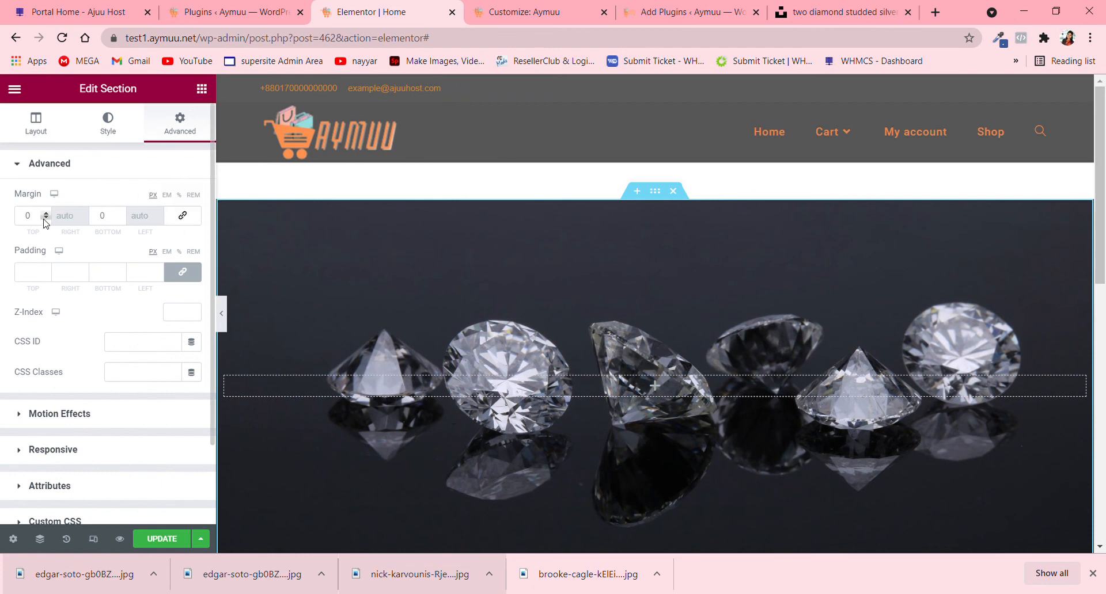
pyautogui.moveTo(45, 219); pyautogui.dragTo(44, 219)
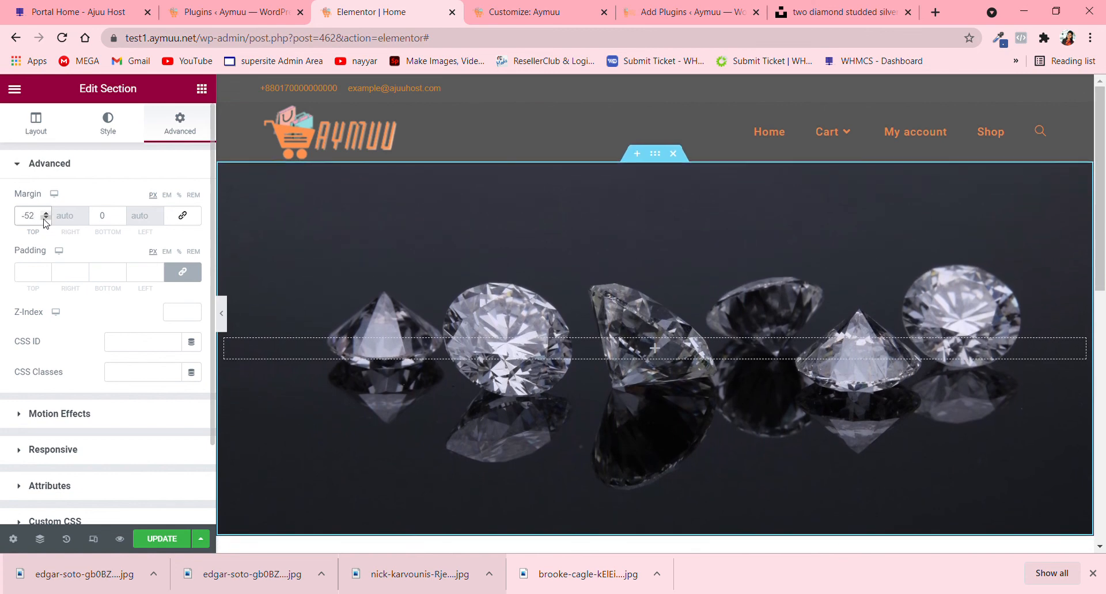
pyautogui.scroll(-2, 621, 297)
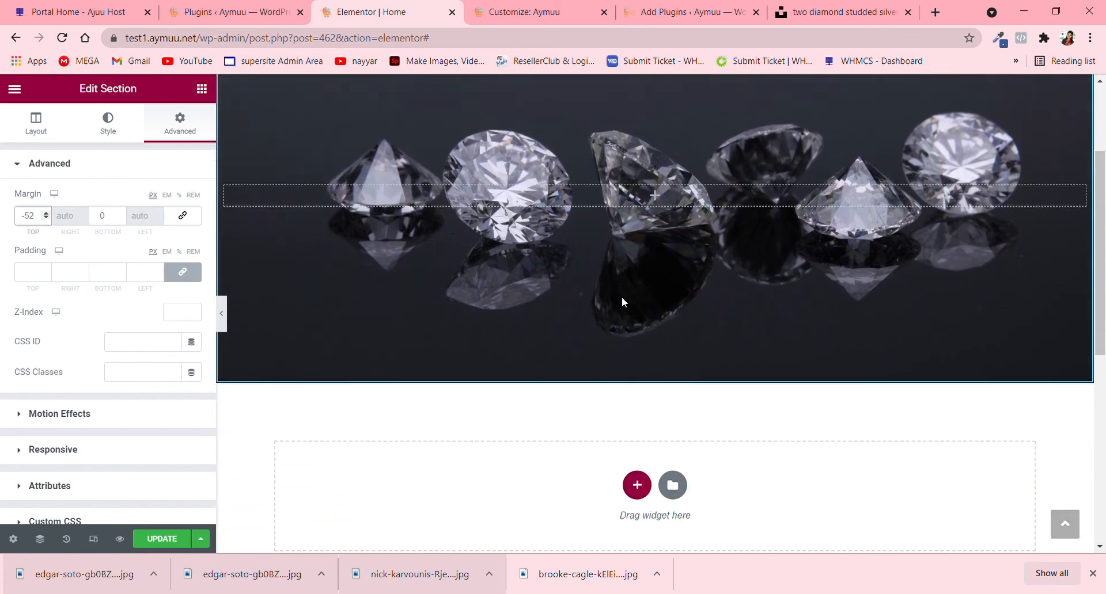
pyautogui.scroll(1, 622, 298)
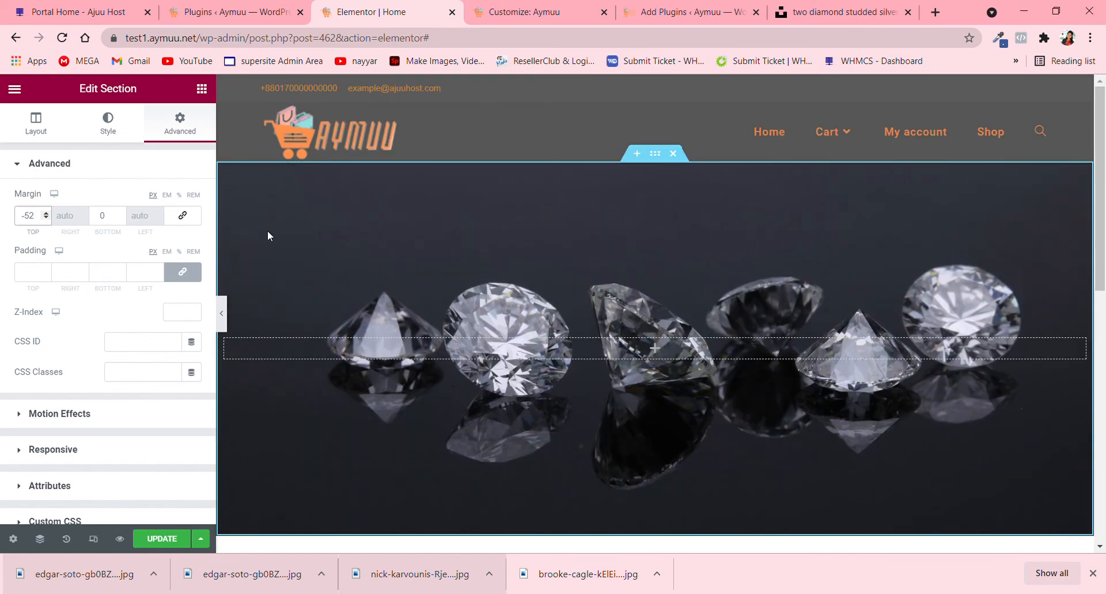
# - Set the section's entrance animation to Zoom In under its motion effects
pyautogui.scroll(-2, 137, 310)
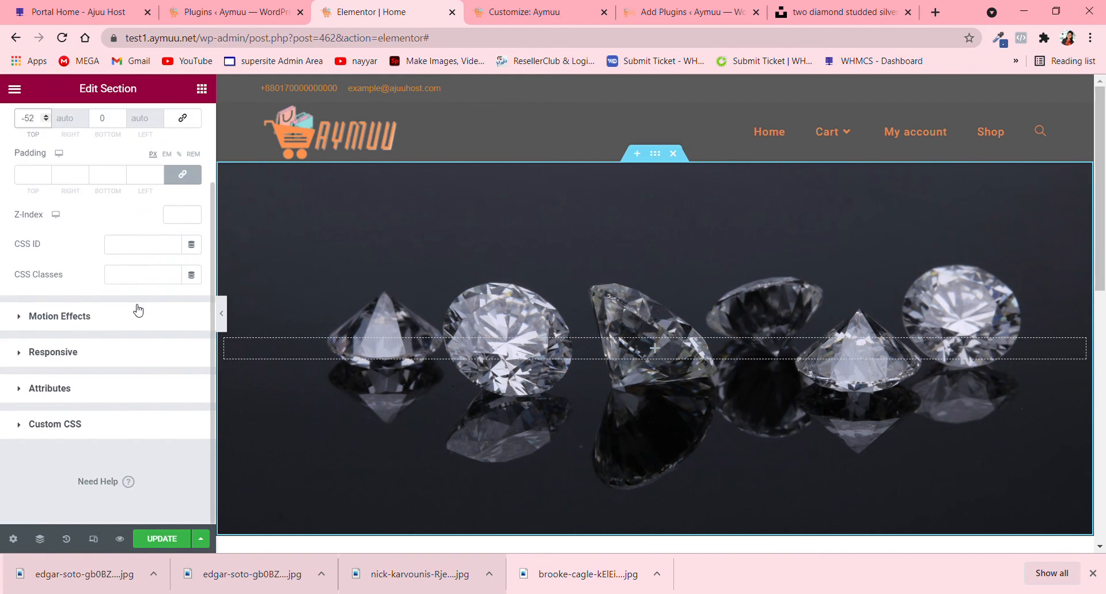
pyautogui.click(138, 311)
pyautogui.click(131, 254)
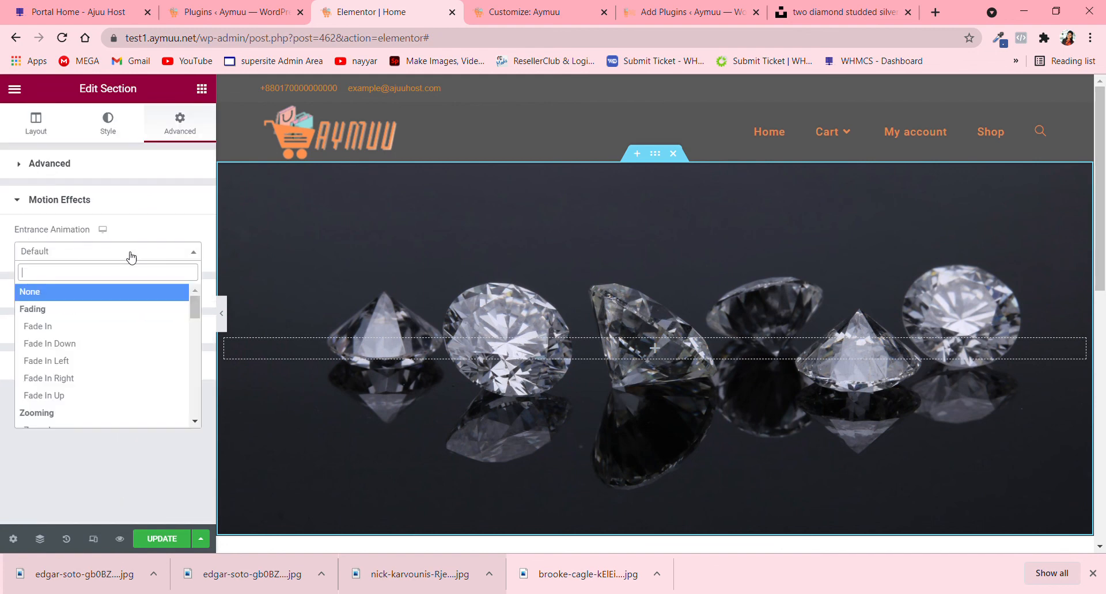
pyautogui.scroll(-2, 92, 360)
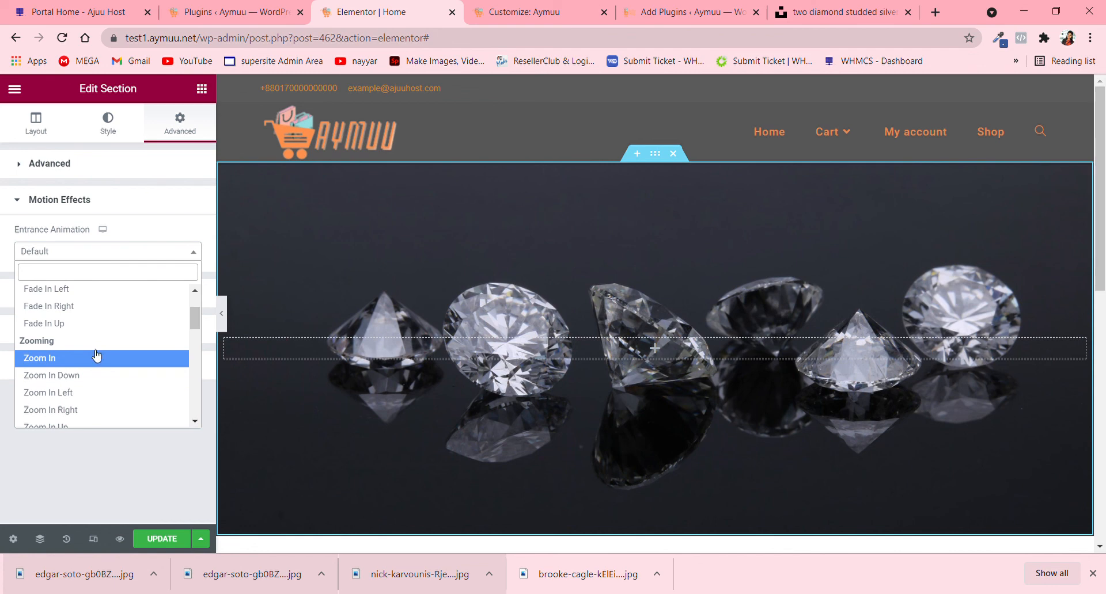
pyautogui.click(92, 357)
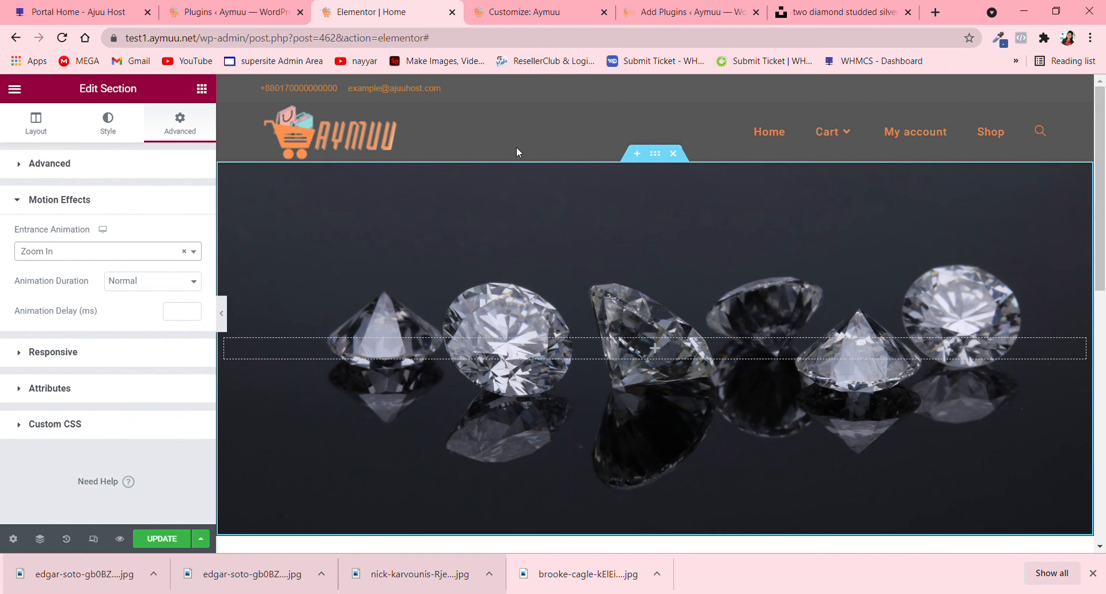
# - Switch to the site's Customizer and set the header's background color to #161616 in its general settings
pyautogui.click(530, 11)
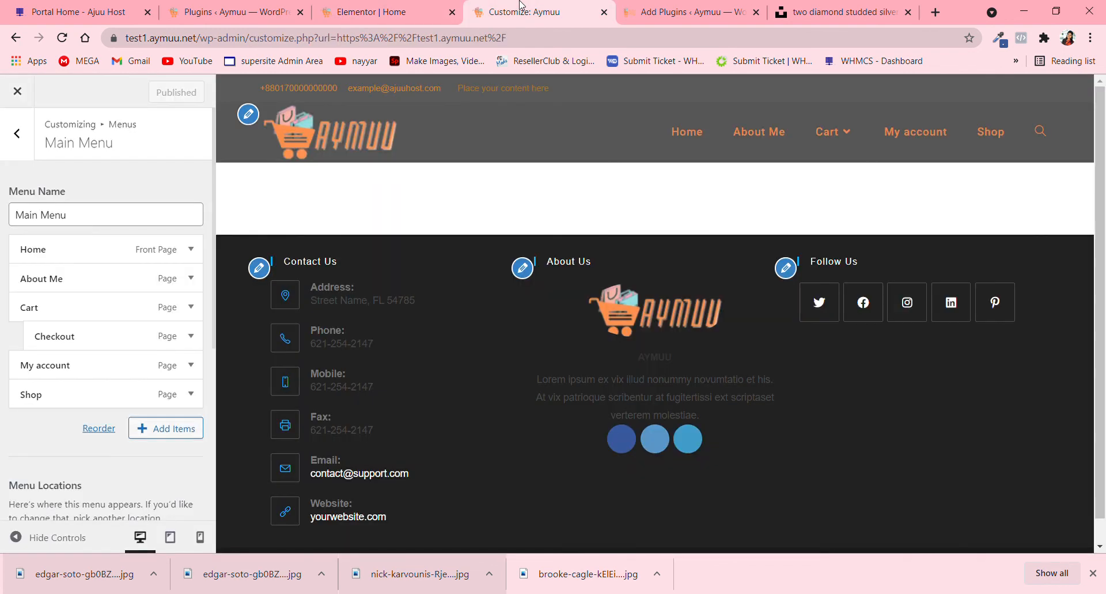
pyautogui.click(18, 143)
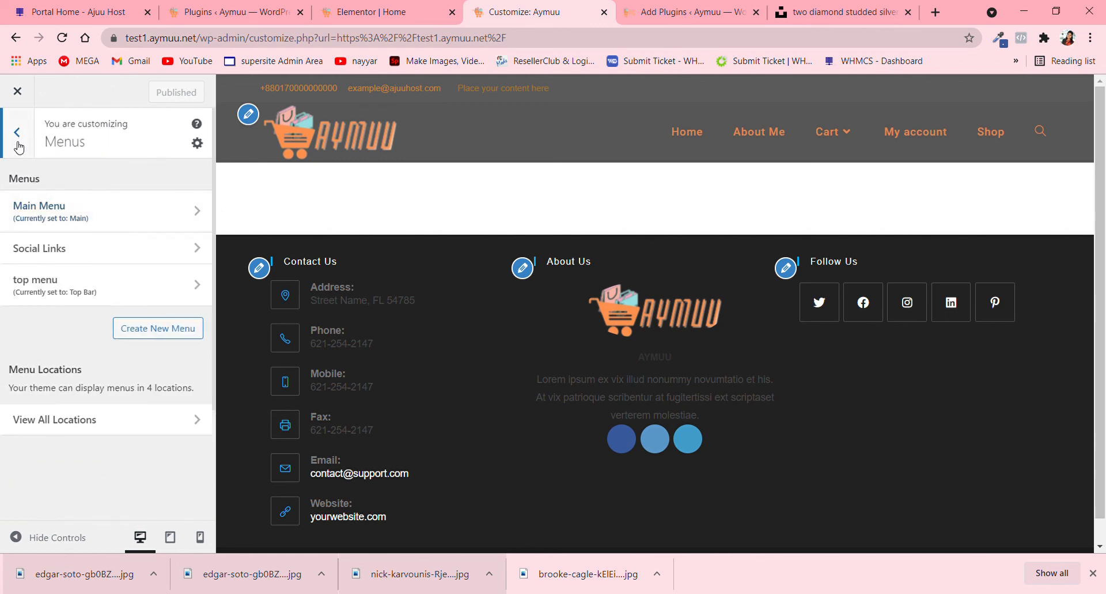
pyautogui.click(18, 147)
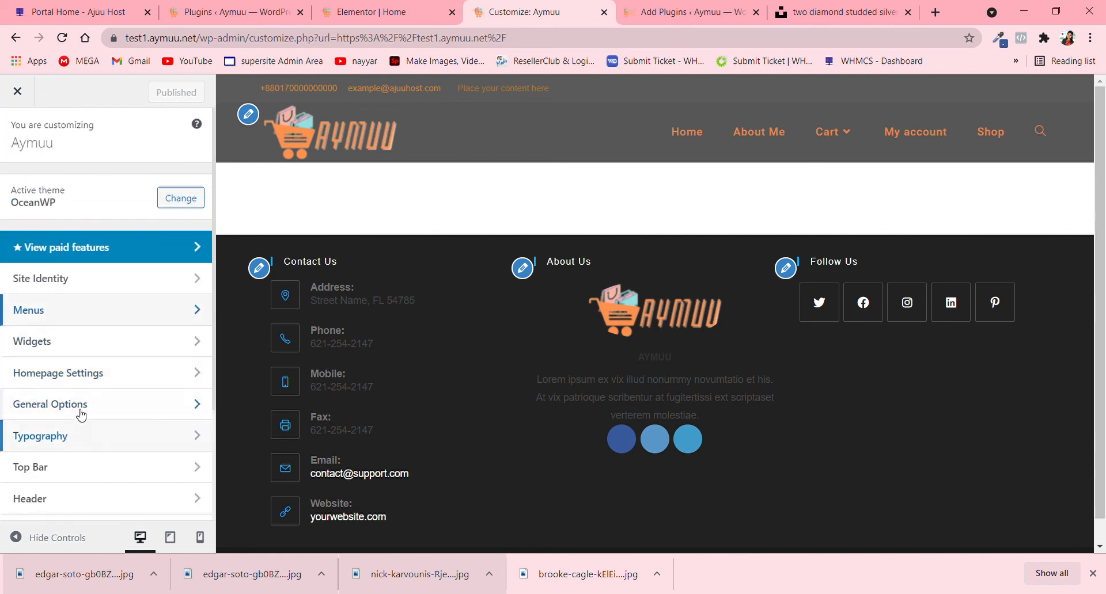
pyautogui.scroll(-1, 84, 411)
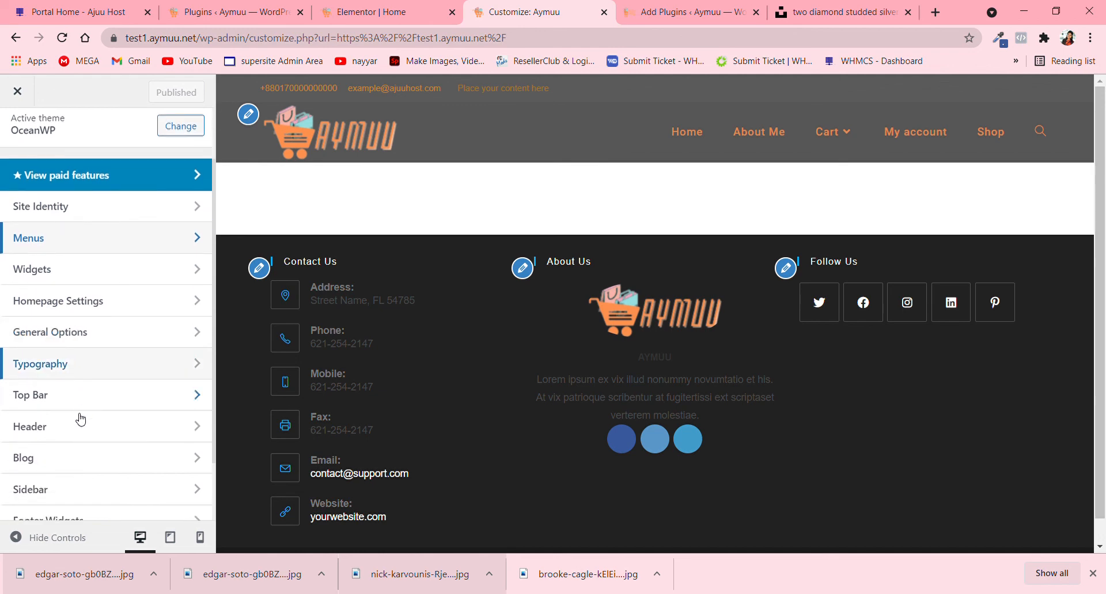
pyautogui.click(81, 423)
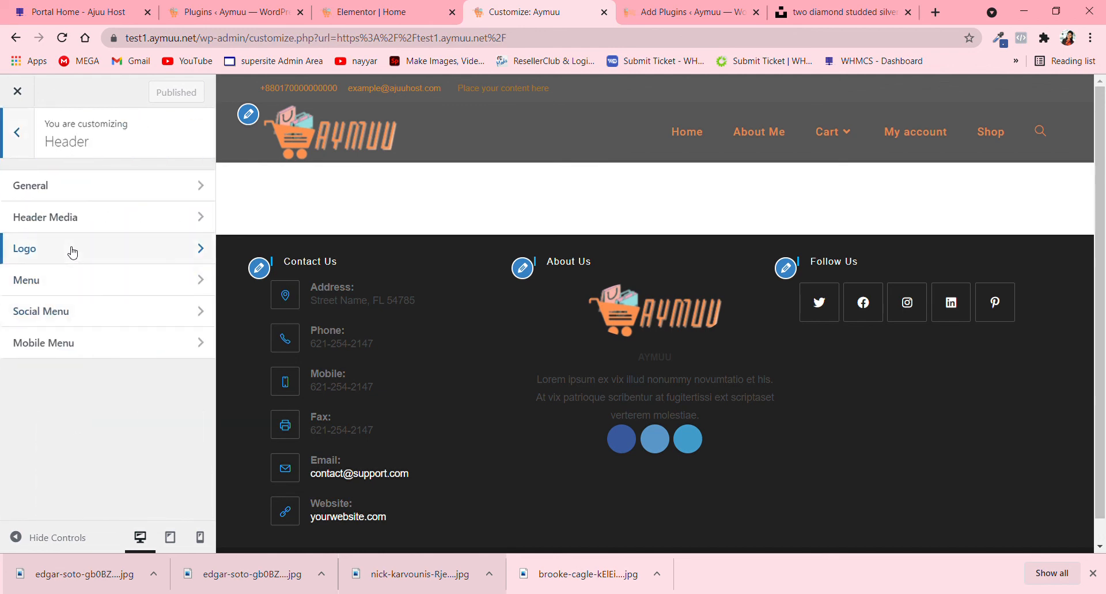
pyautogui.click(85, 198)
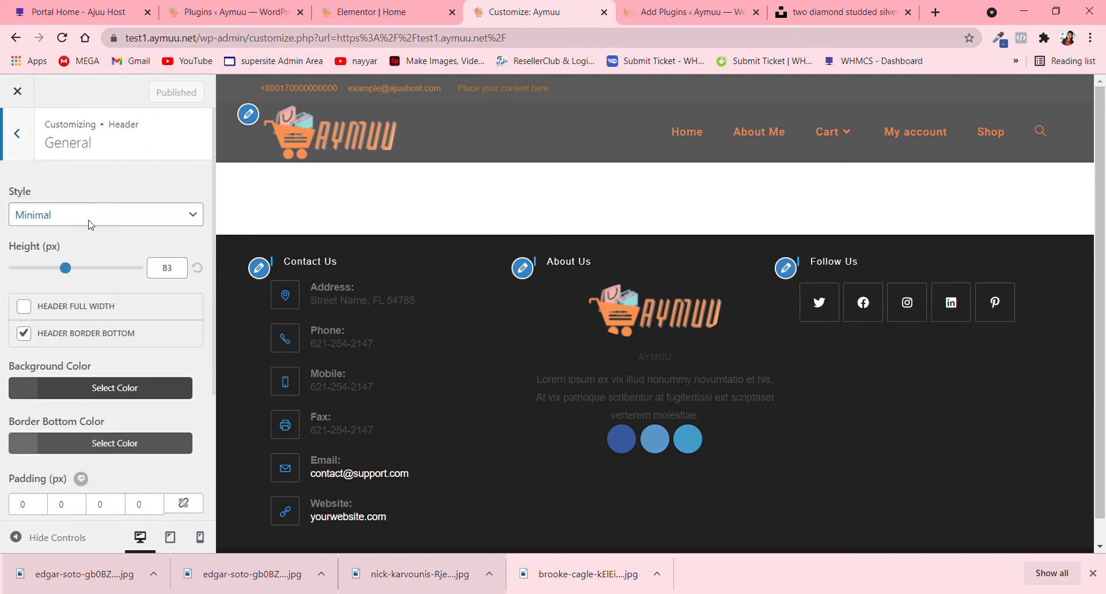
pyautogui.scroll(-3, 98, 326)
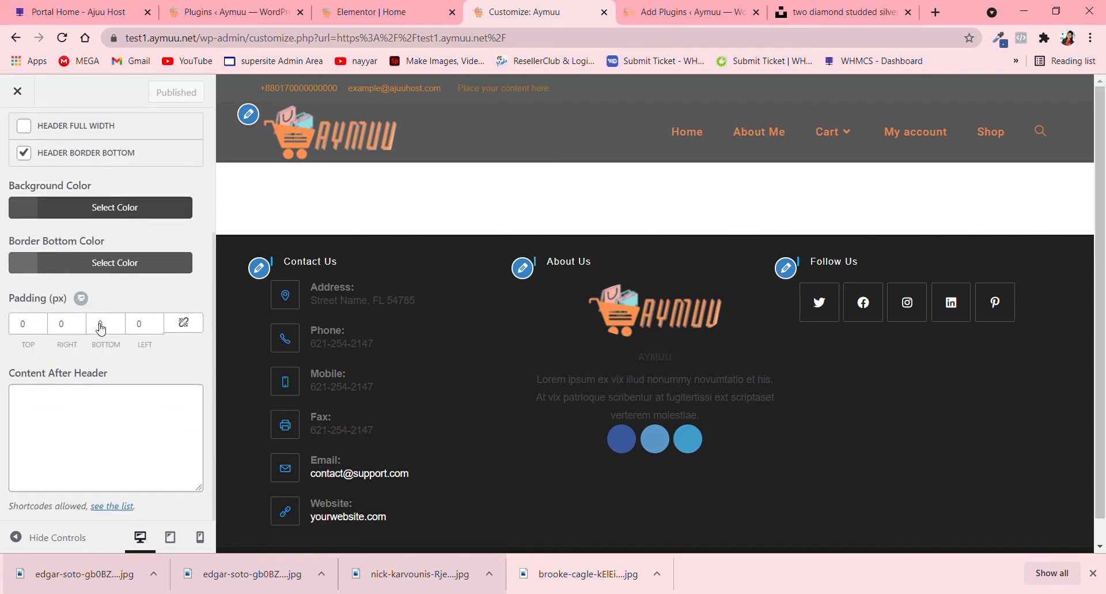
pyautogui.click(38, 207)
pyautogui.moveTo(31, 358); pyautogui.dragTo(38, 391)
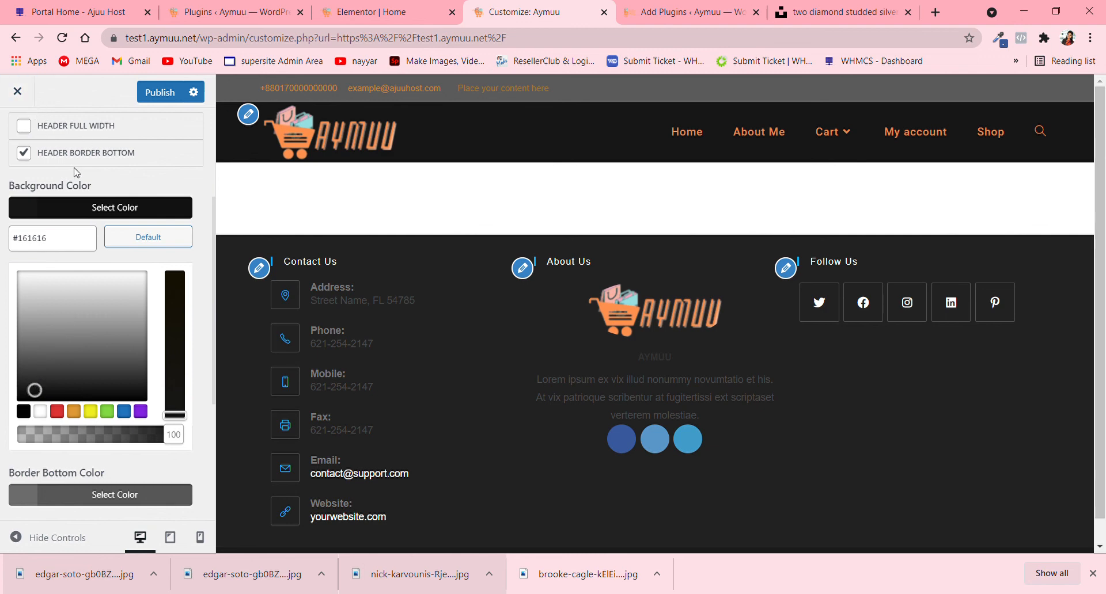
pyautogui.scroll(3, 77, 173)
pyautogui.click(13, 132)
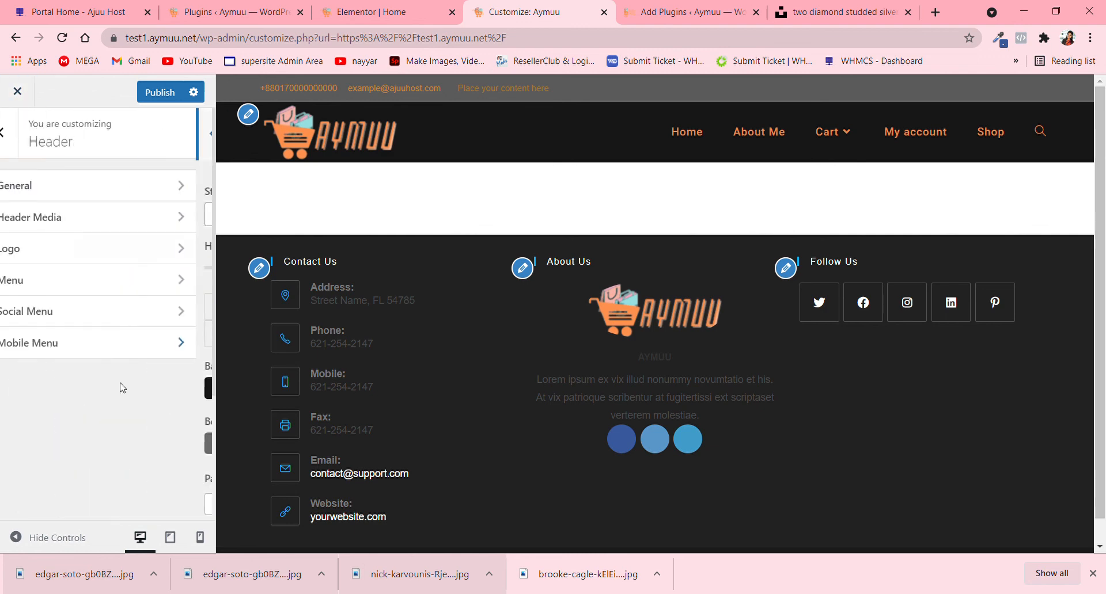
pyautogui.click(72, 189)
pyautogui.scroll(-3, 148, 397)
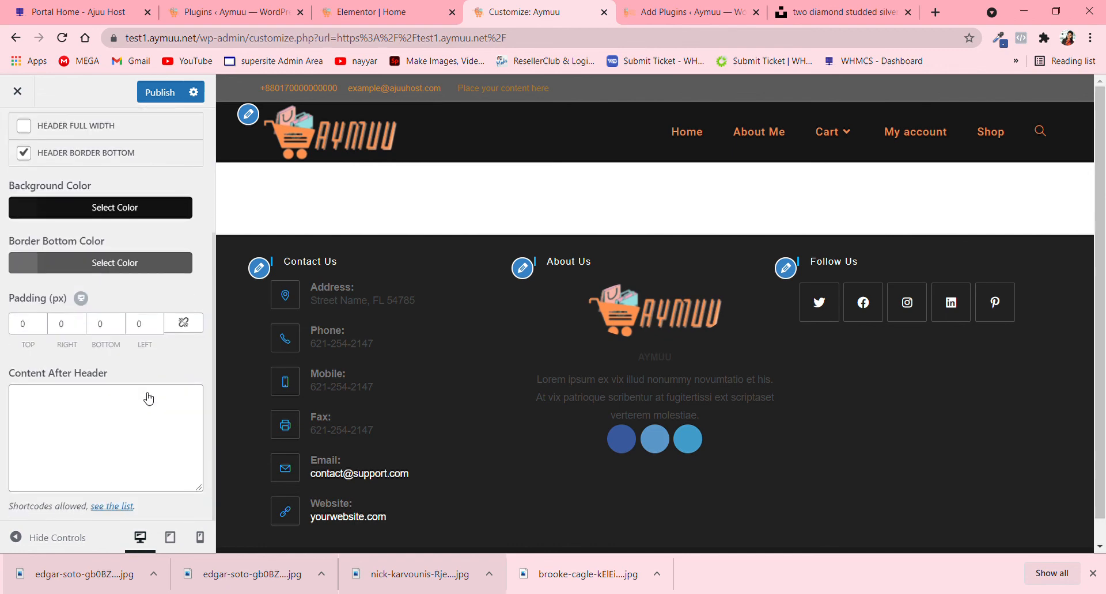
pyautogui.scroll(5, 148, 397)
pyautogui.click(23, 141)
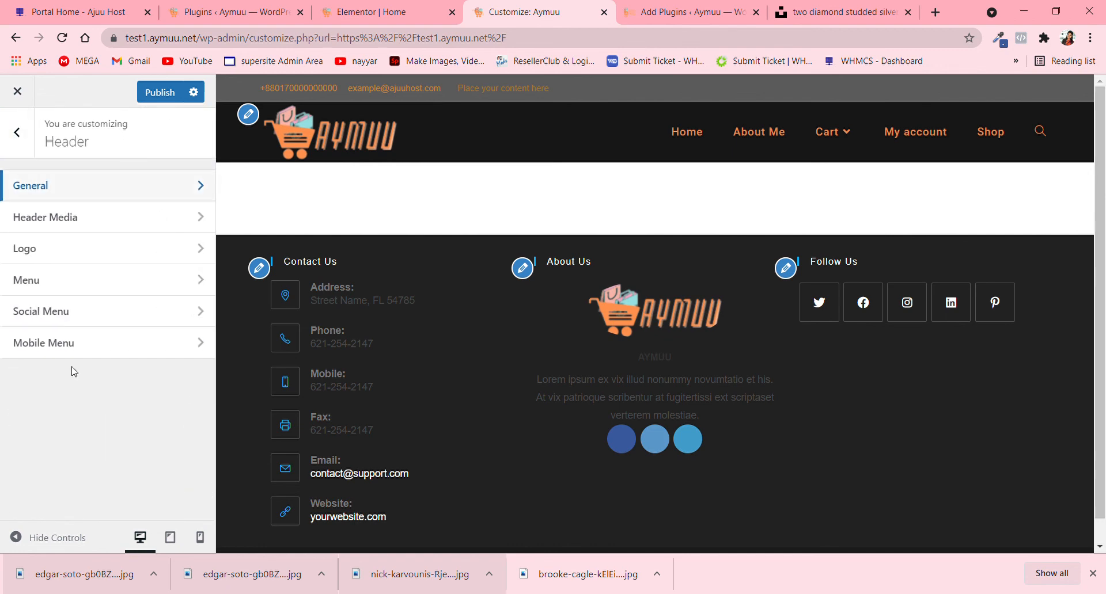
# - Set the top bar's background color to #161616 in its general settings and publish the Customizer changes
pyautogui.click(23, 141)
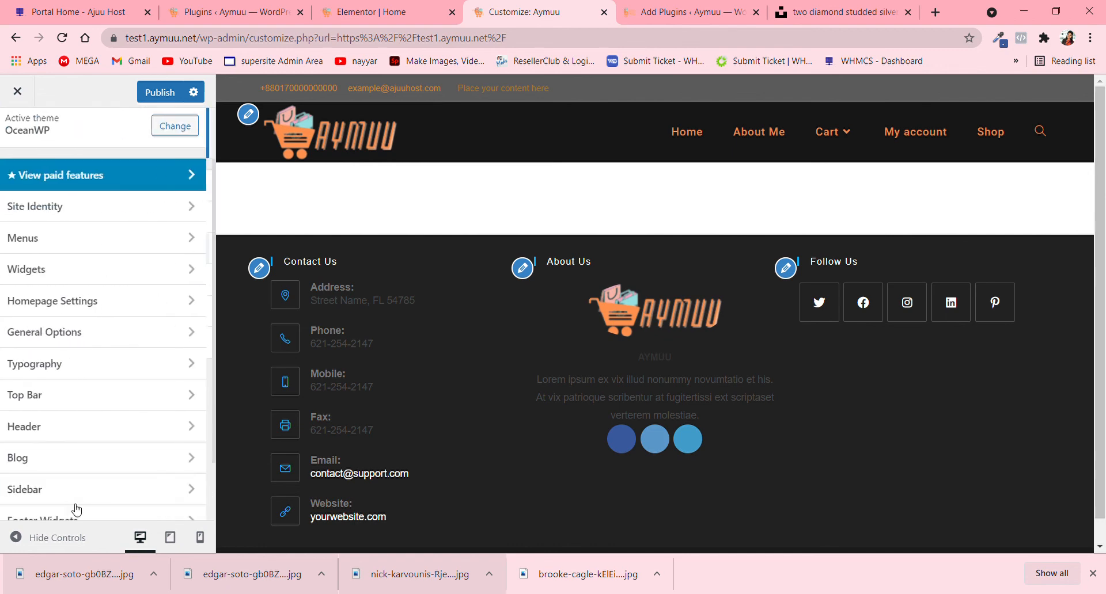
pyautogui.click(74, 397)
pyautogui.click(136, 188)
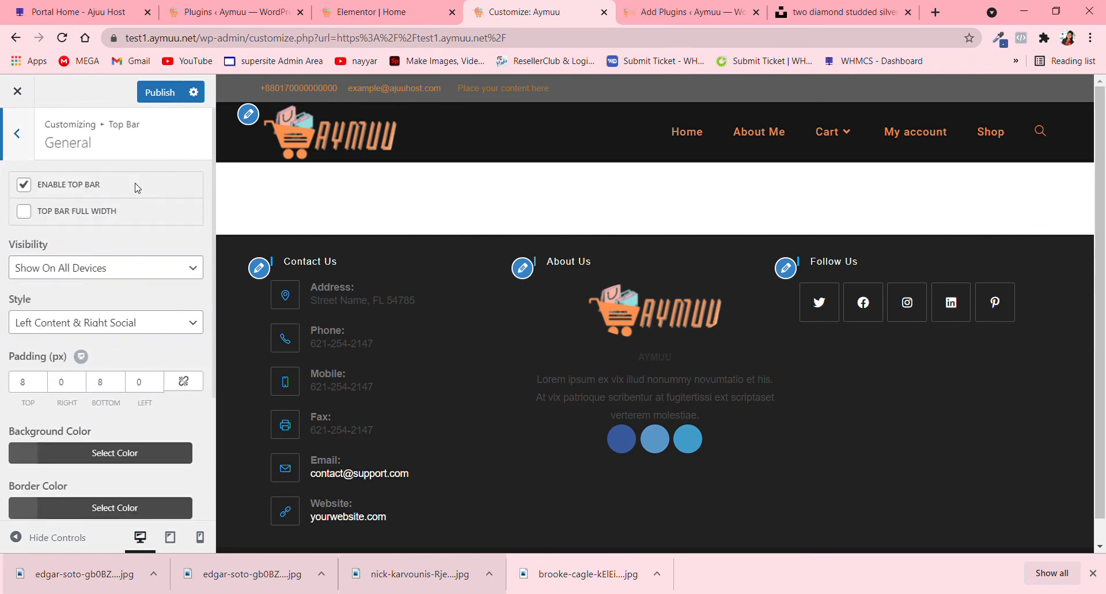
pyautogui.scroll(-1, 137, 187)
pyautogui.click(41, 381)
pyautogui.scroll(-1, 140, 438)
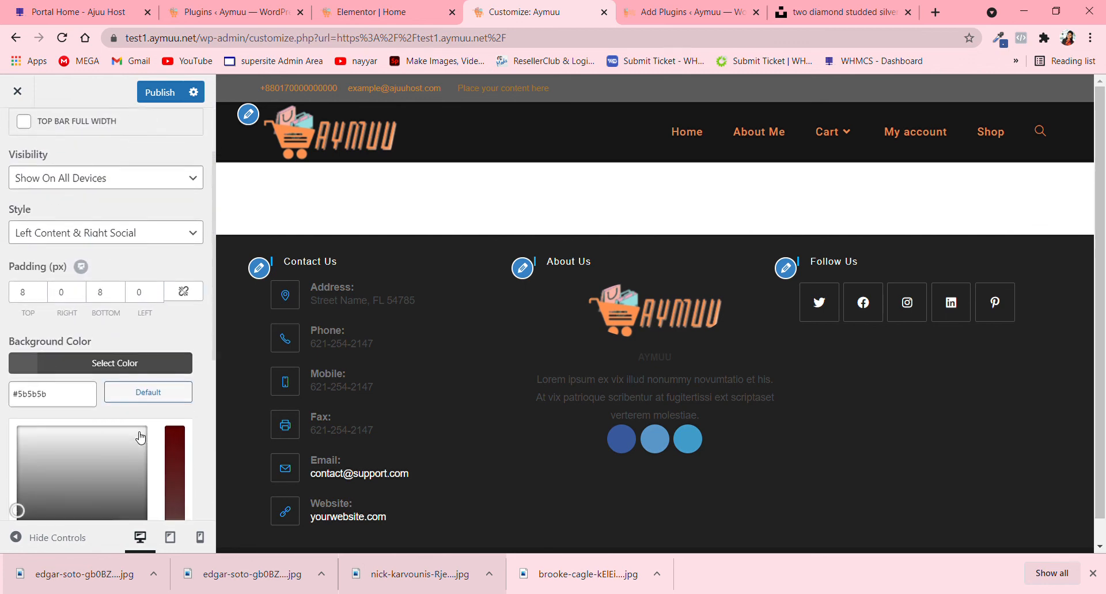
pyautogui.scroll(-3, 139, 437)
pyautogui.moveTo(17, 312); pyautogui.dragTo(94, 353)
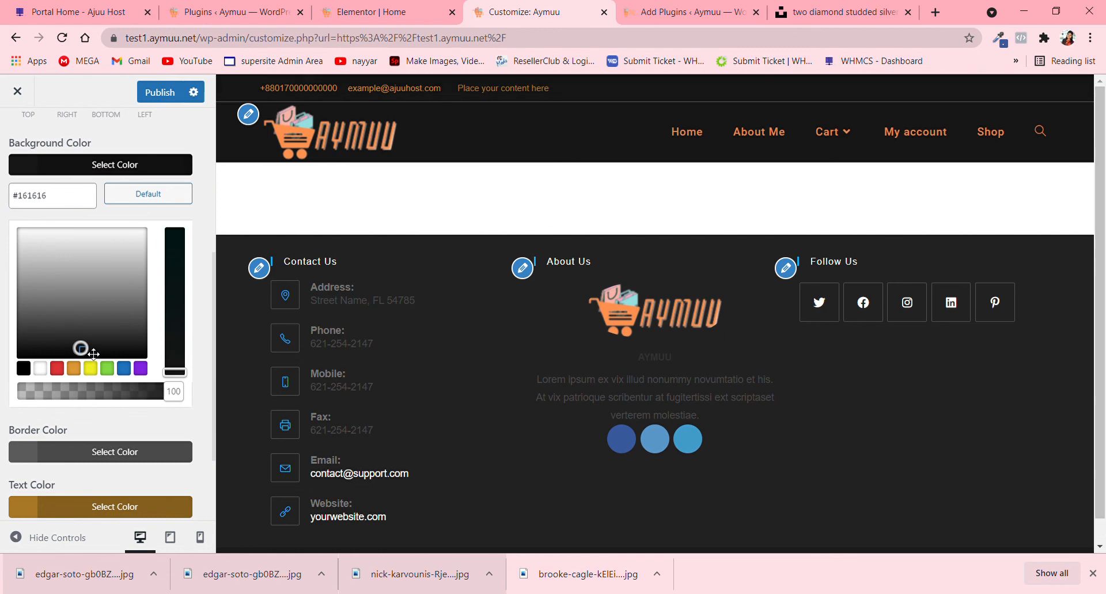
pyautogui.click(160, 92)
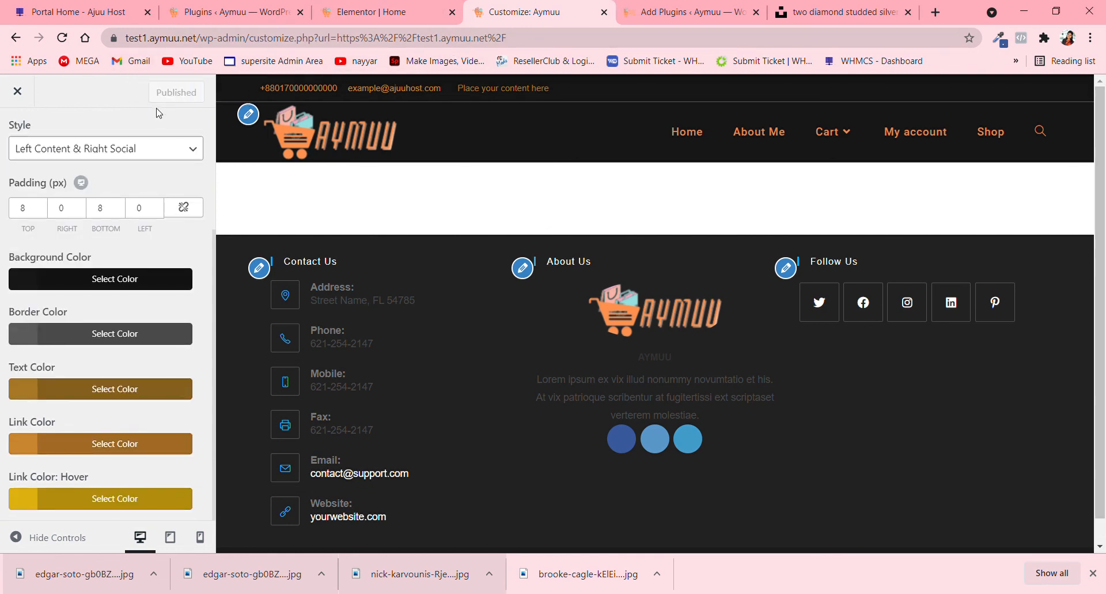
# - Return to the Elementor Home page and preview it to check the diamonds section against the darkened header
pyautogui.click(382, 10)
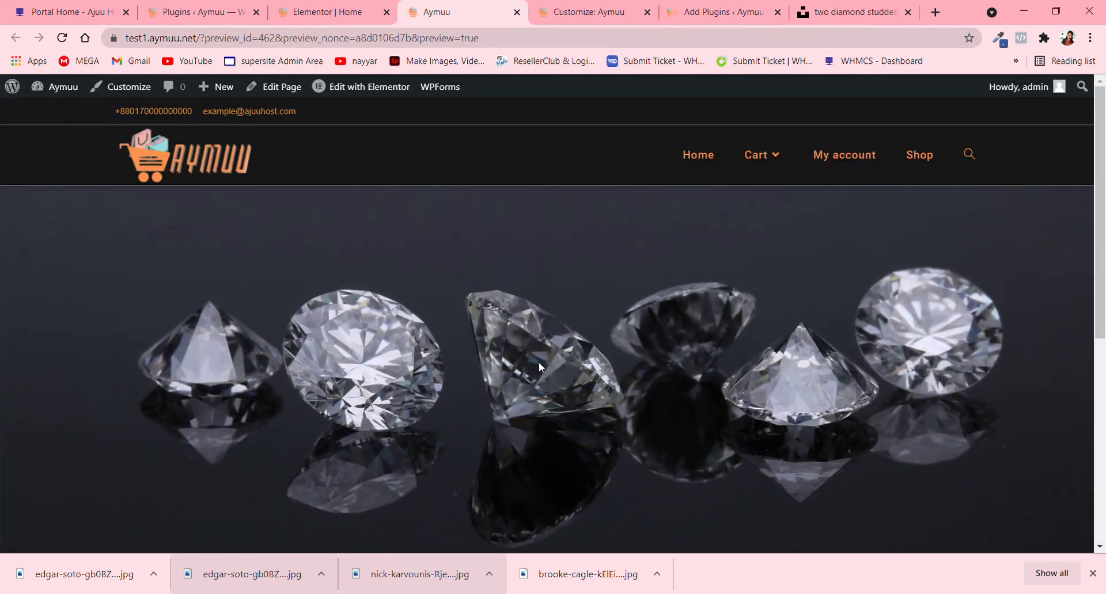
pyautogui.scroll(-3, 541, 372)
pyautogui.scroll(3, 548, 383)
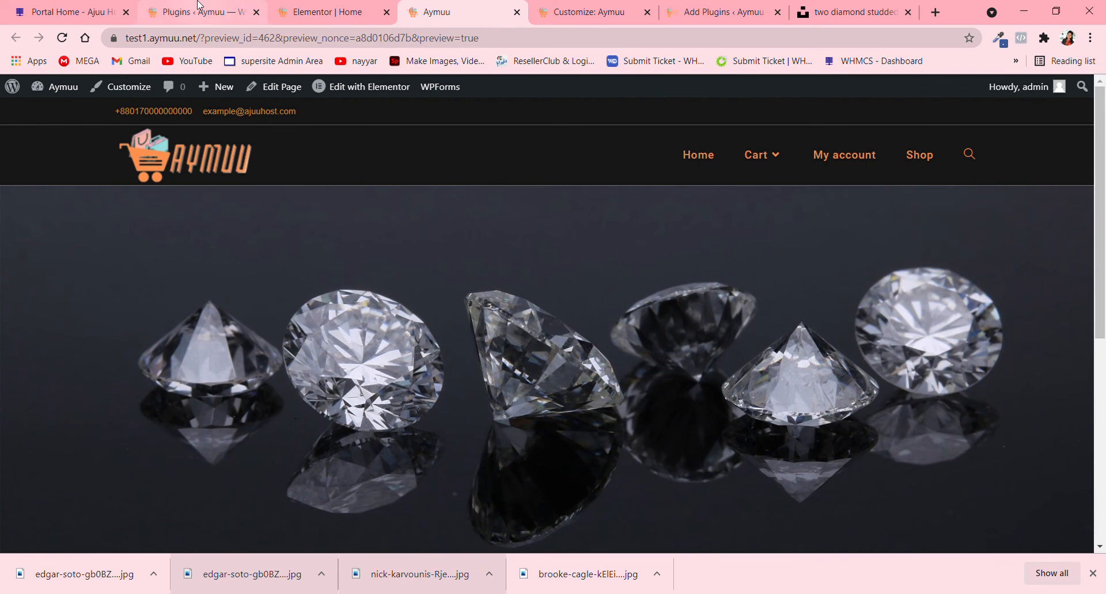
# - Update the Home page in Elementor and reload the editor, and add a Heading widget inside the diamonds section
pyautogui.click(305, 10)
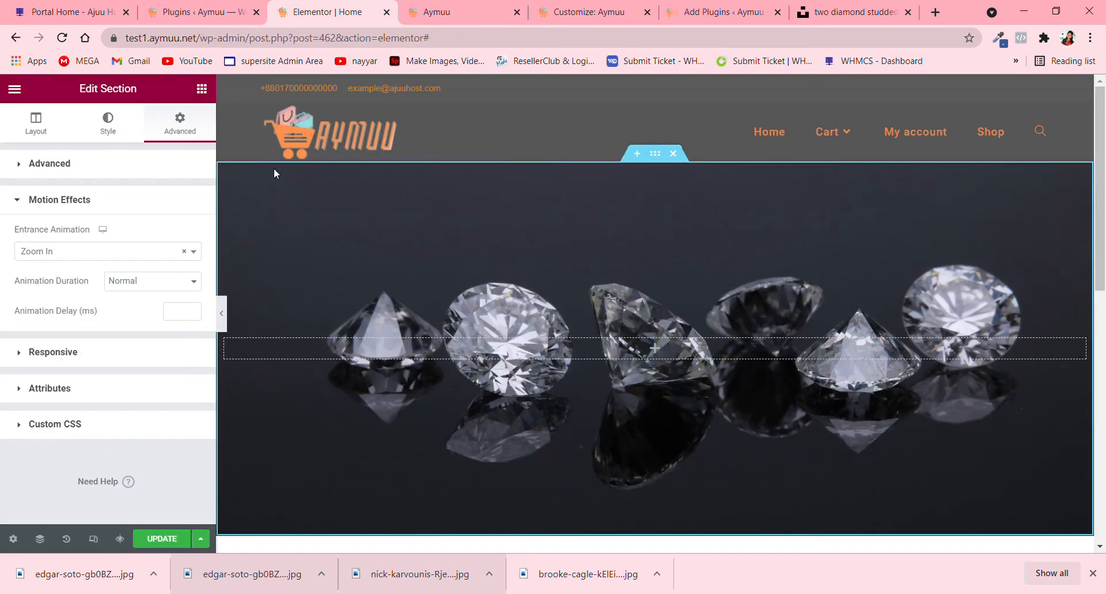
pyautogui.click(164, 539)
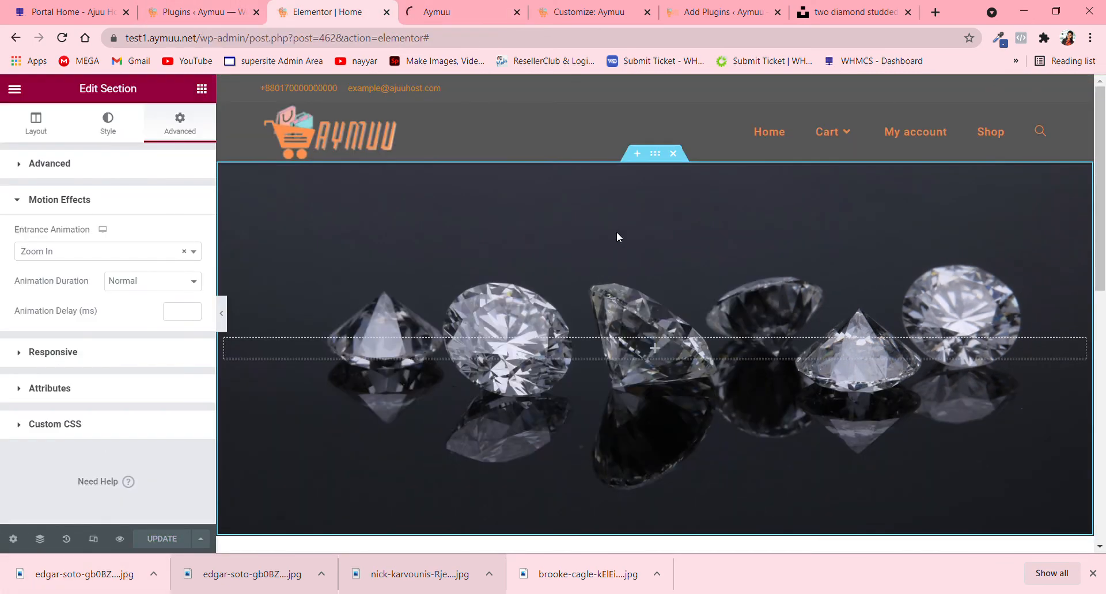
pyautogui.click(62, 38)
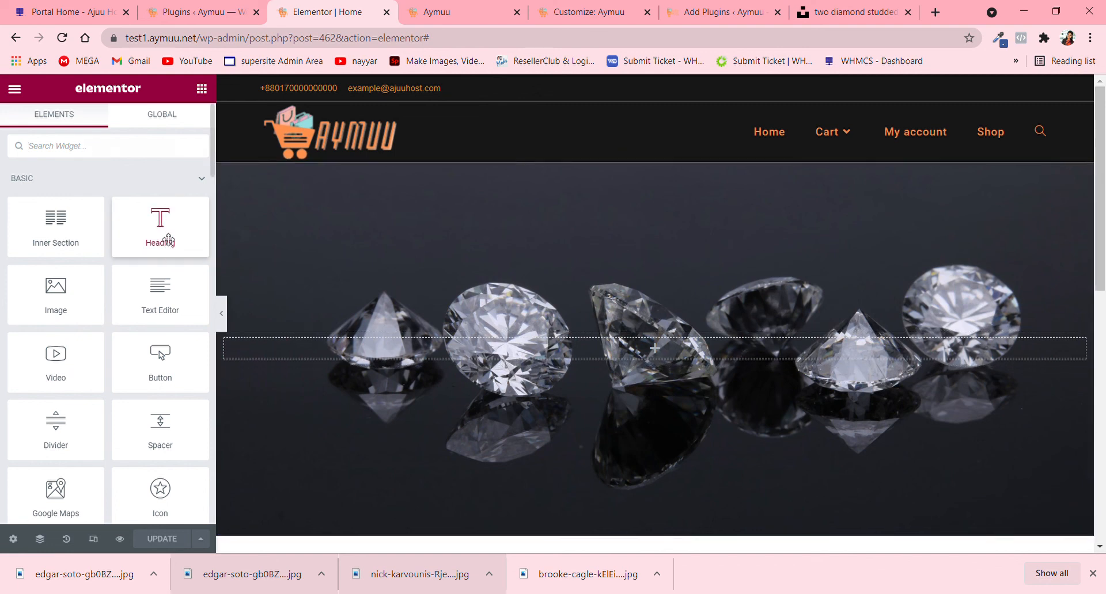
pyautogui.moveTo(168, 239); pyautogui.dragTo(668, 354)
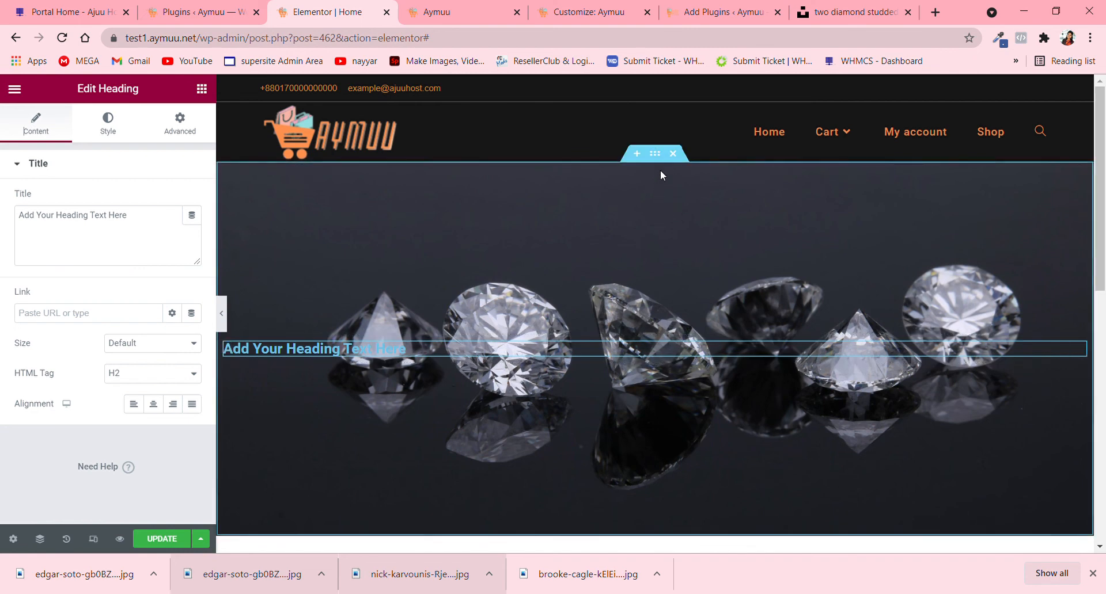
# - Give the diamonds section a classic background overlay with the semi-transparent dark color #0E0E0EA8
pyautogui.click(655, 153)
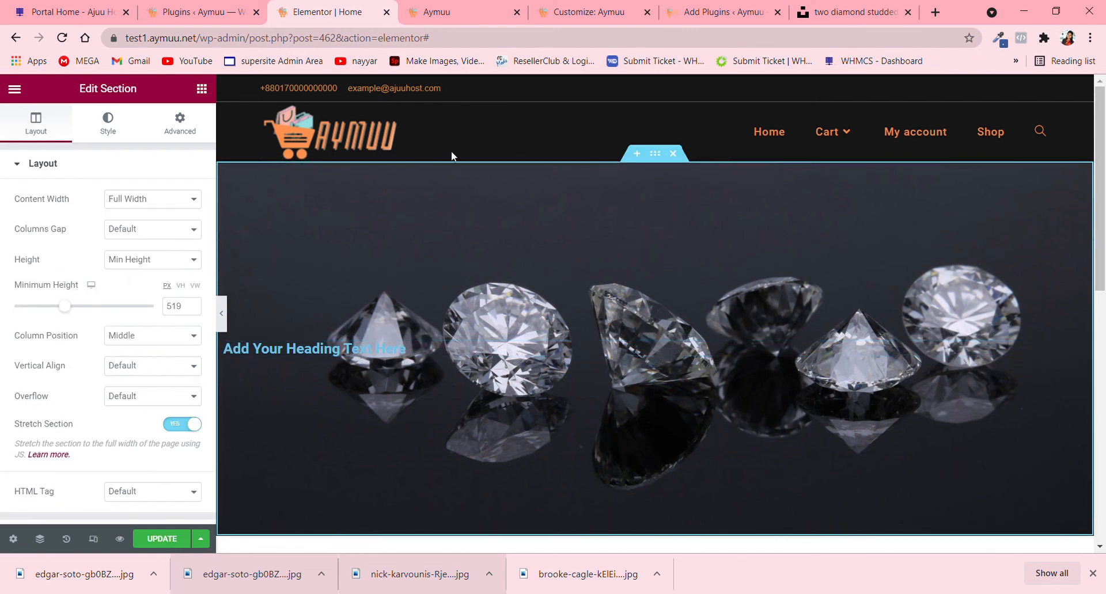
pyautogui.click(118, 136)
pyautogui.click(113, 168)
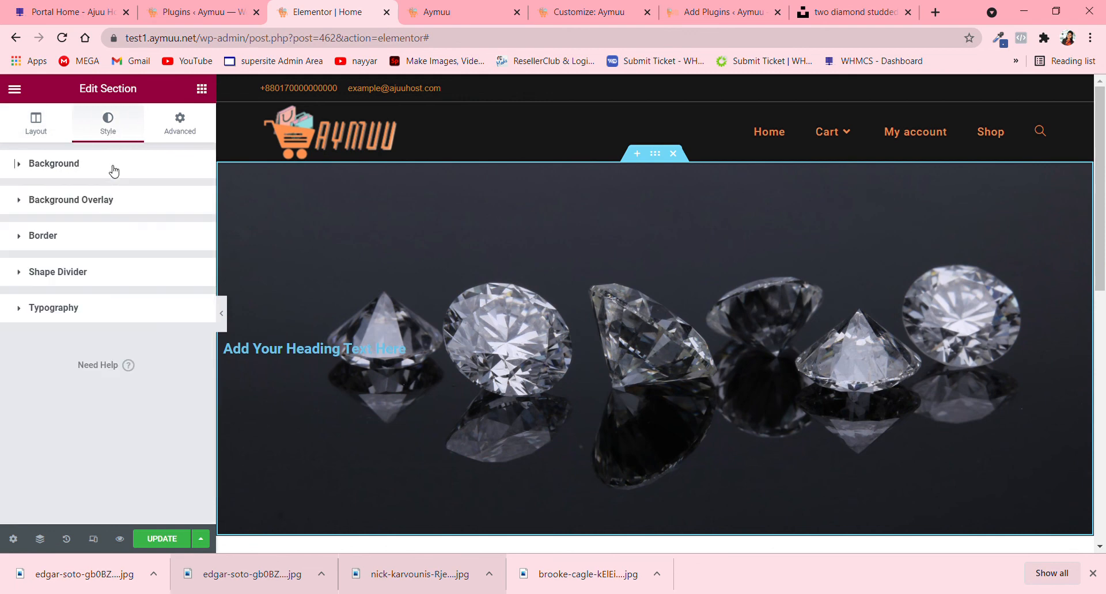
pyautogui.click(102, 201)
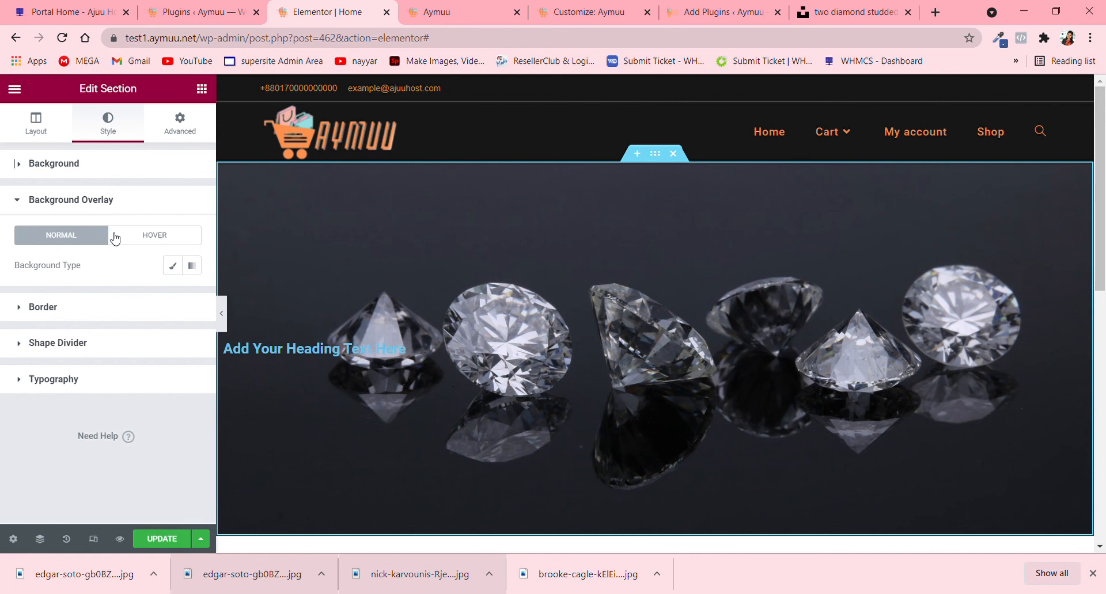
pyautogui.click(172, 265)
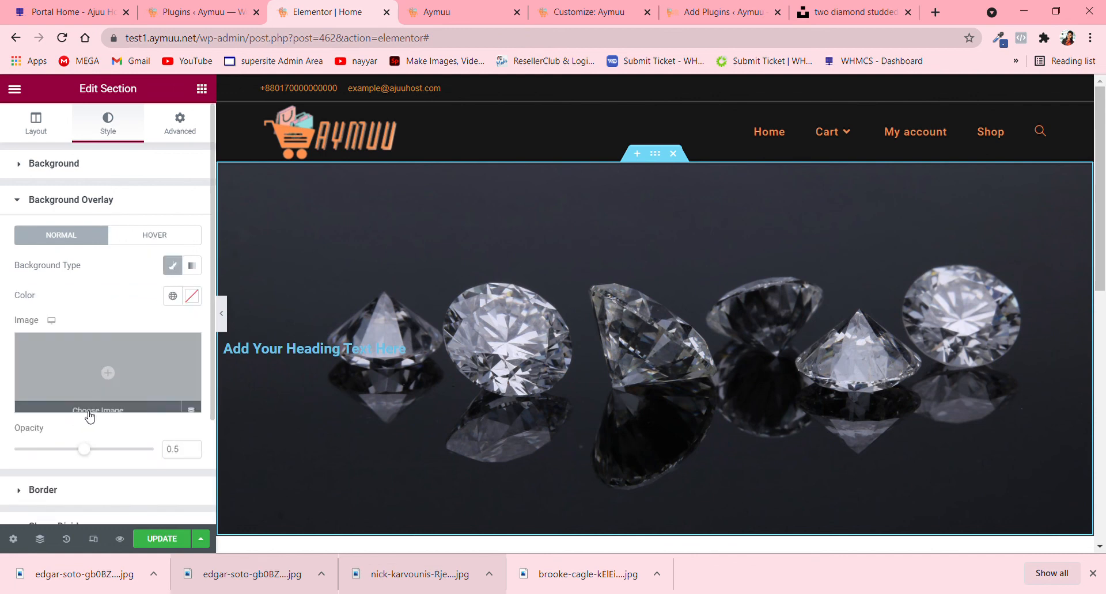
pyautogui.click(193, 299)
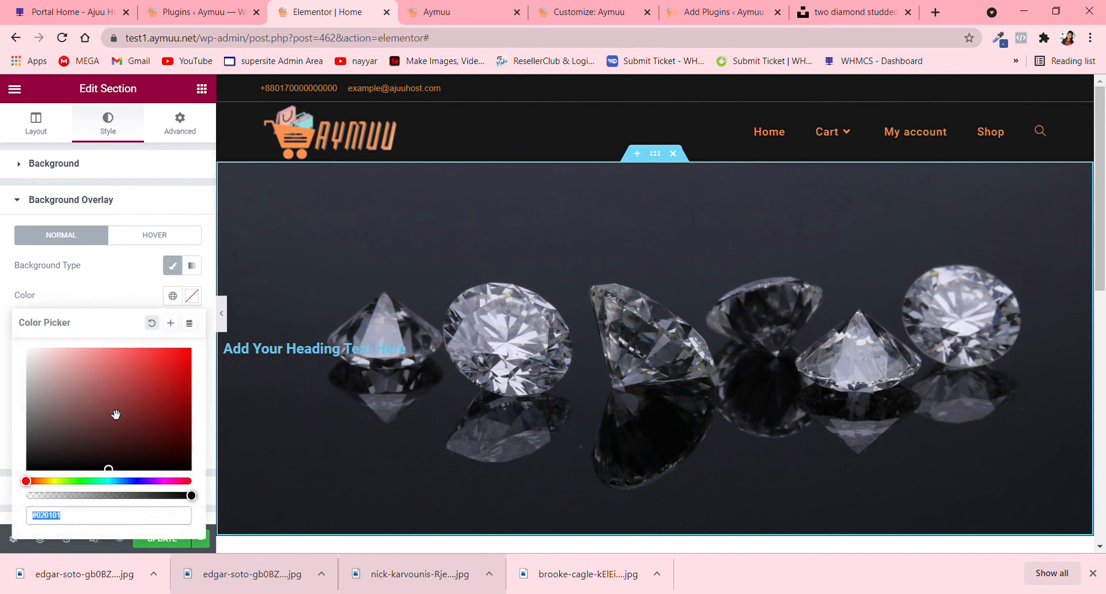
pyautogui.click(111, 463)
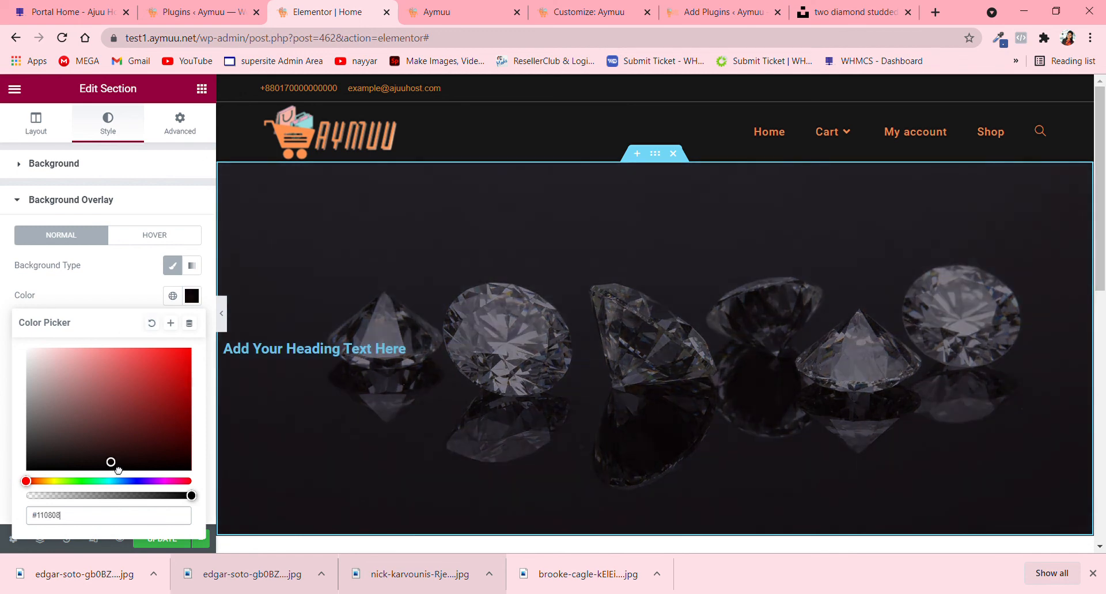
pyautogui.moveTo(118, 470); pyautogui.dragTo(38, 471)
pyautogui.scroll(-2, 537, 416)
pyautogui.scroll(2, 537, 417)
pyautogui.moveTo(193, 500); pyautogui.dragTo(144, 505)
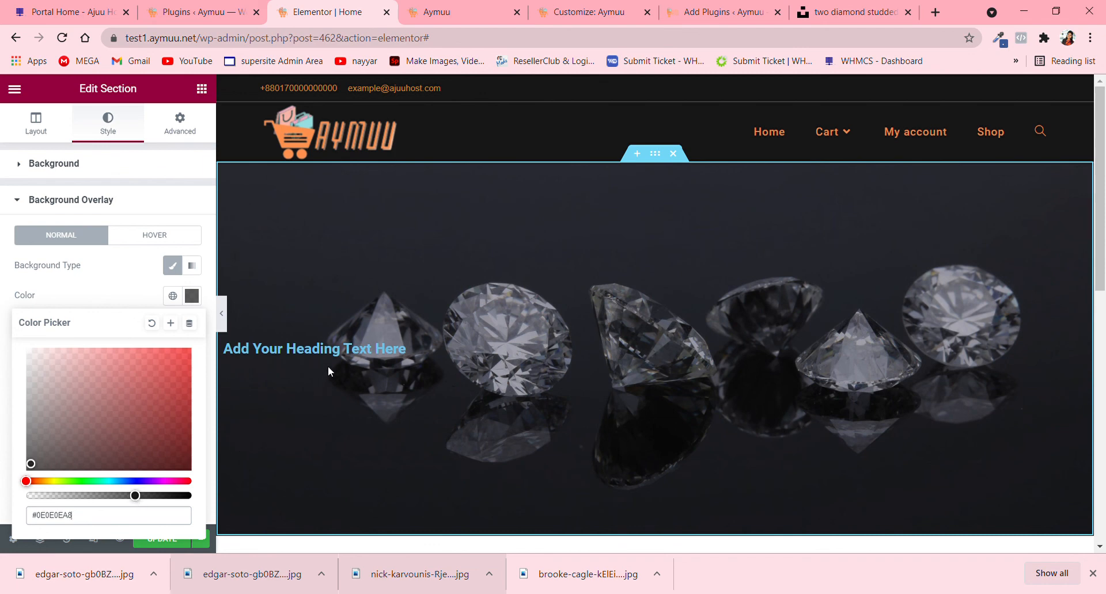
# - Replace the heading's placeholder title with "Shop Ubtill You Drop"
pyautogui.click(325, 349)
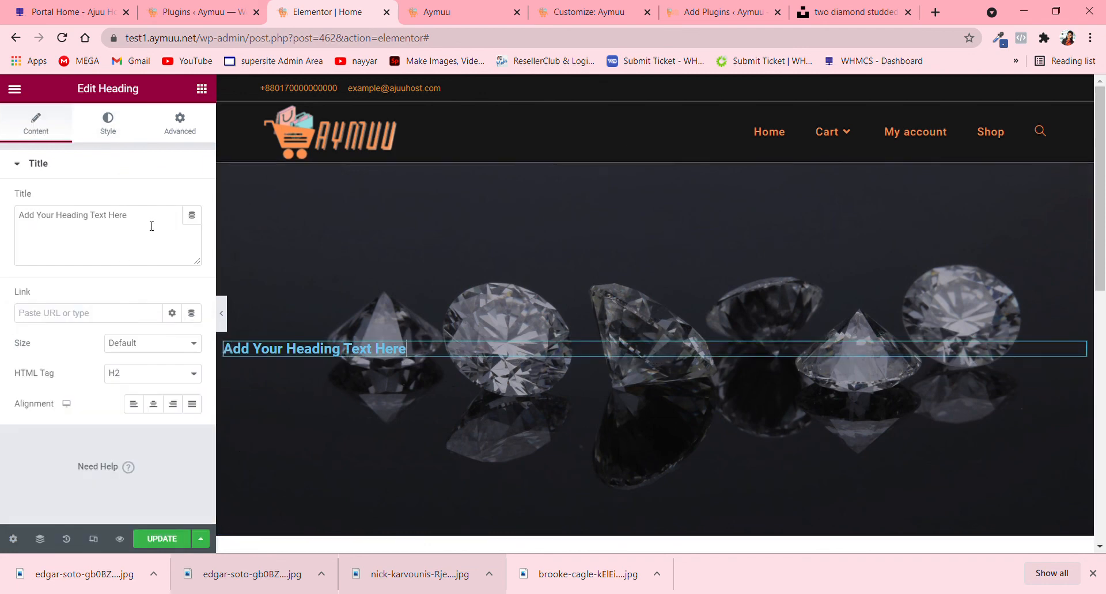
pyautogui.moveTo(151, 226); pyautogui.dragTo(2, 221)
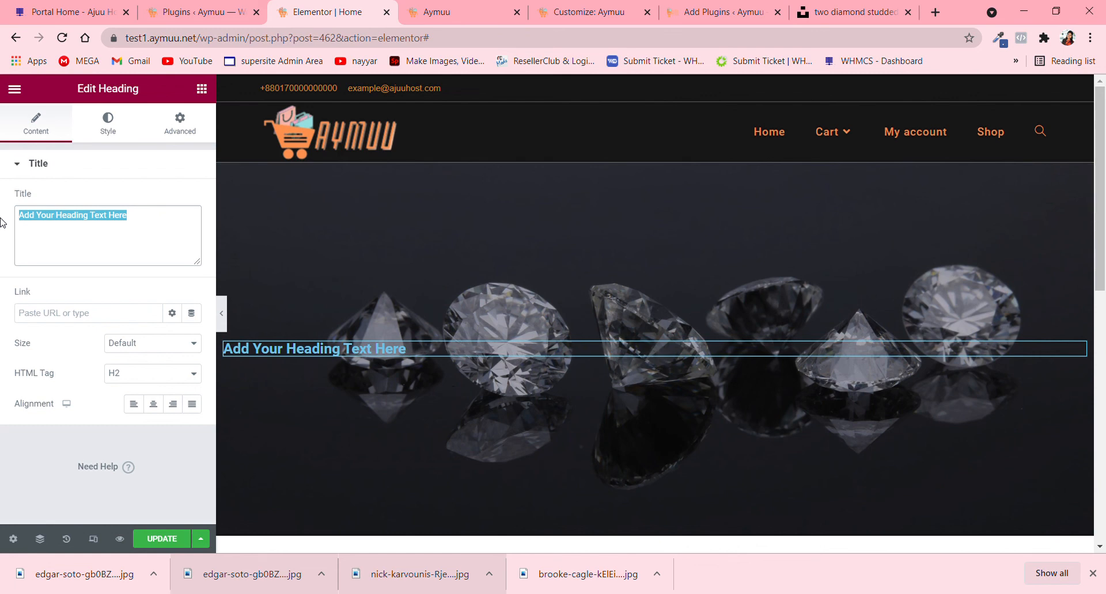
pyautogui.write('Shop ')
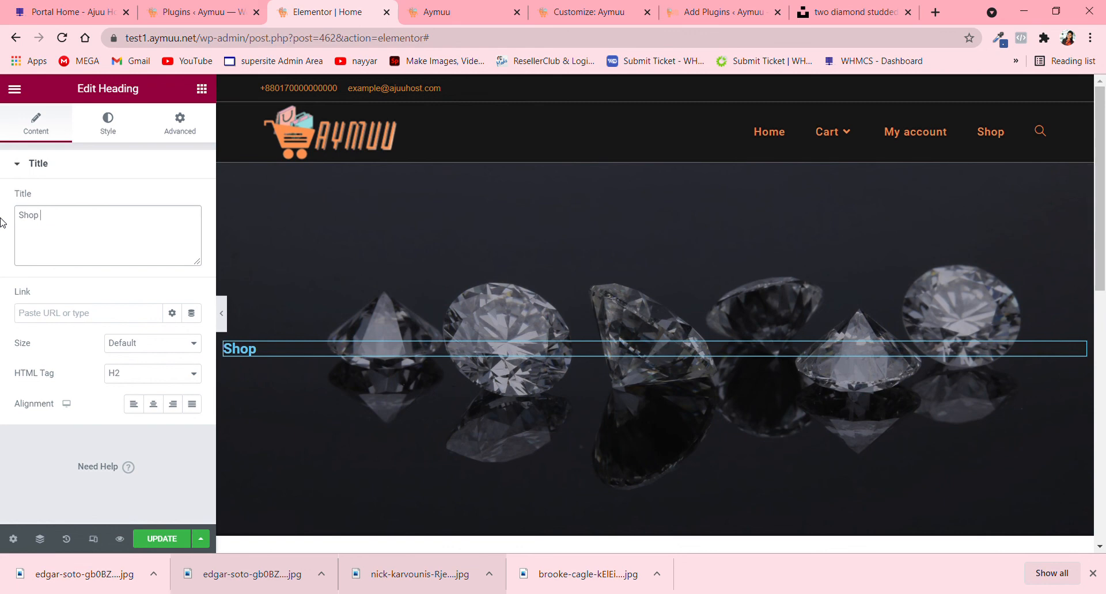
pyautogui.write('Ubtill You dro')
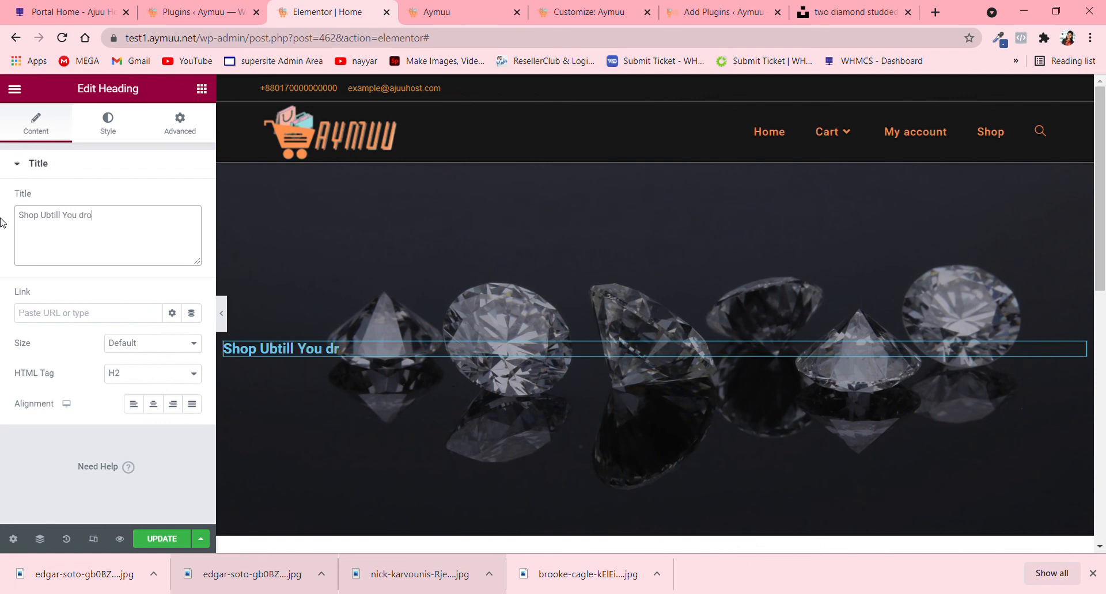
pyautogui.write('p')
pyautogui.press('BackSpace')
pyautogui.write('Drop')
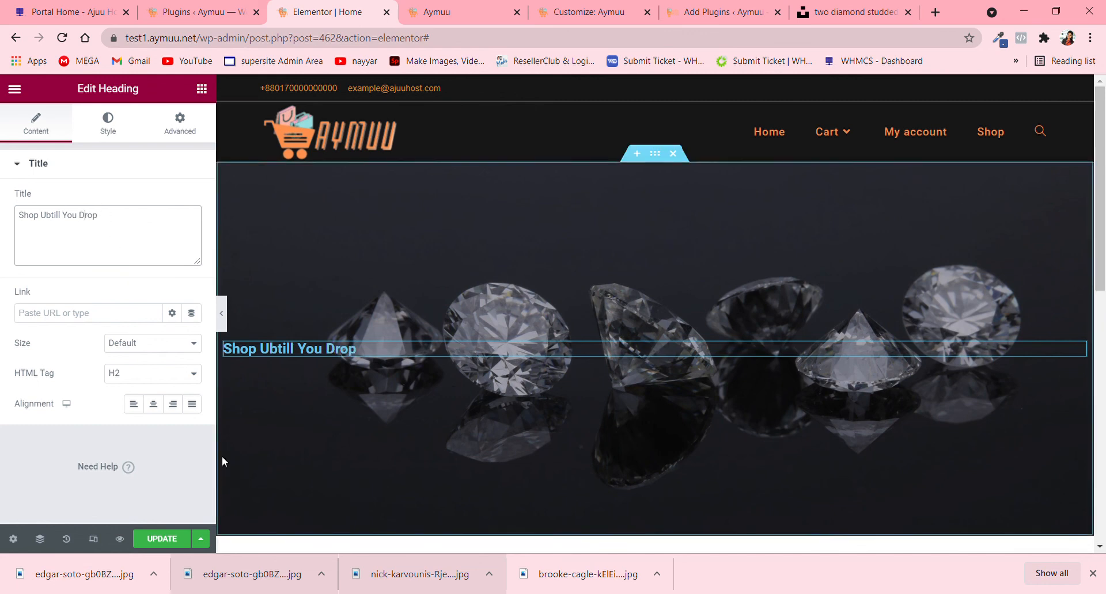
# - Set the heading's size to XXL and add "!!!" to the end of its title
pyautogui.click(162, 423)
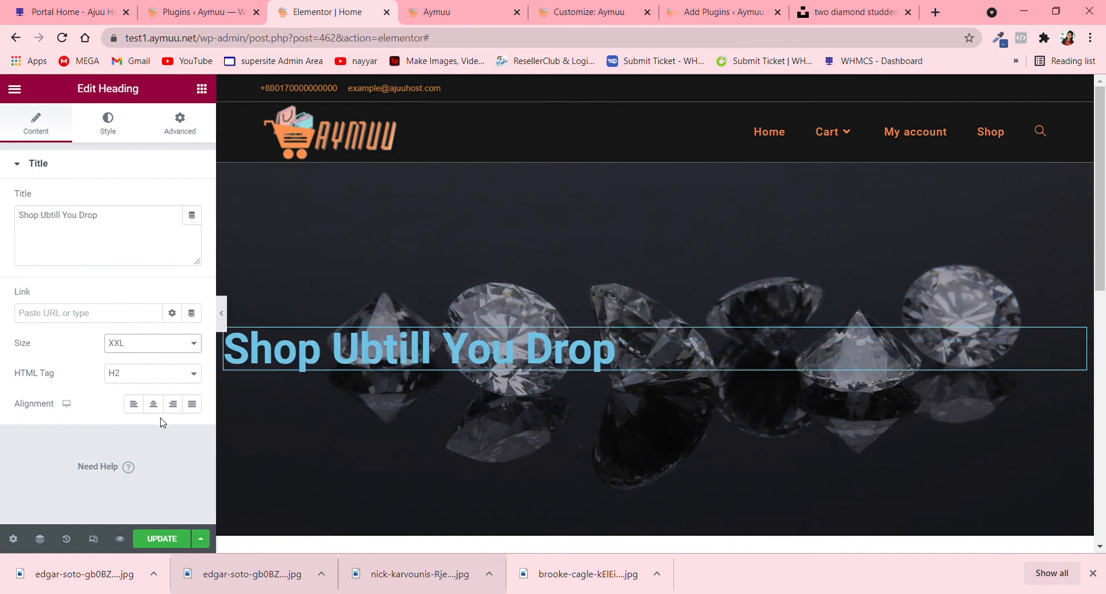
pyautogui.click(147, 234)
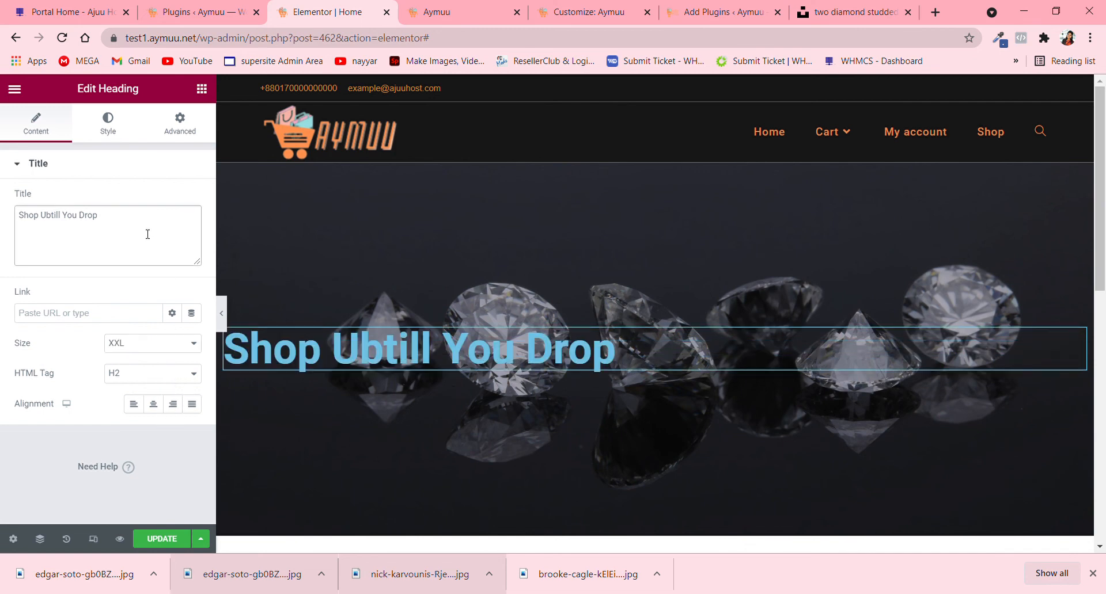
pyautogui.write('!!!')
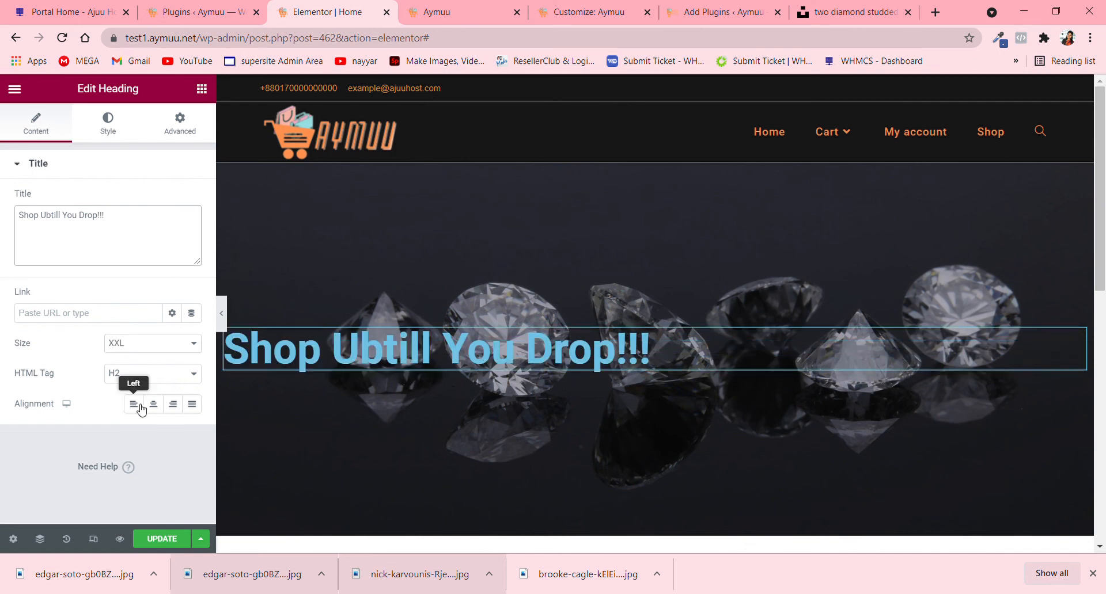
# - Align the heading left after trying right alignment, and edit its title to read "Shop Utill You Drop!!!"
pyautogui.click(161, 406)
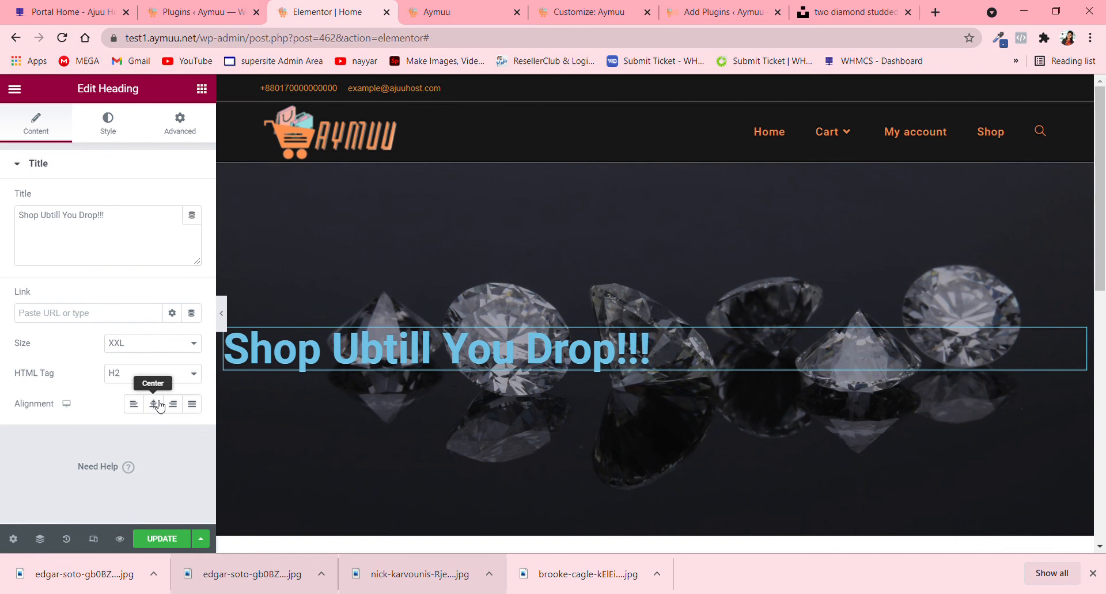
pyautogui.click(173, 405)
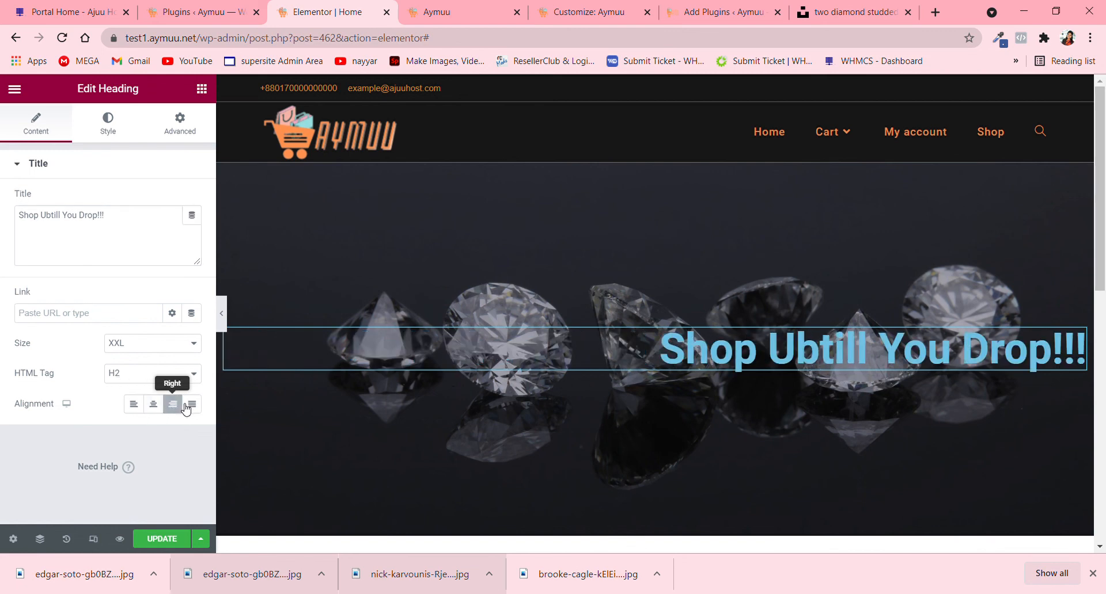
pyautogui.click(136, 409)
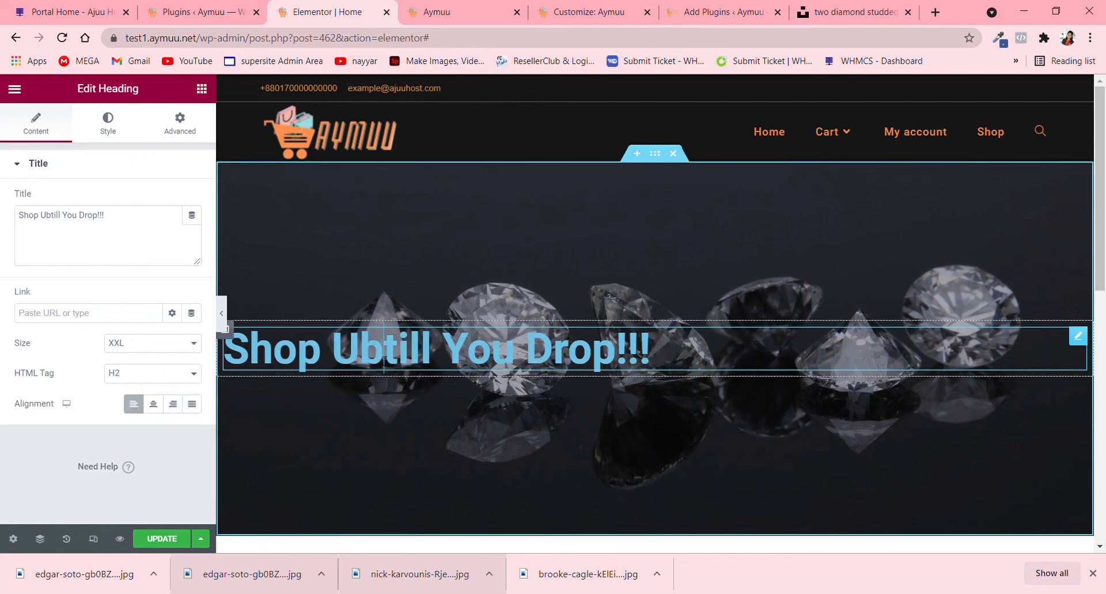
pyautogui.click(57, 217)
pyautogui.press('BackSpace')
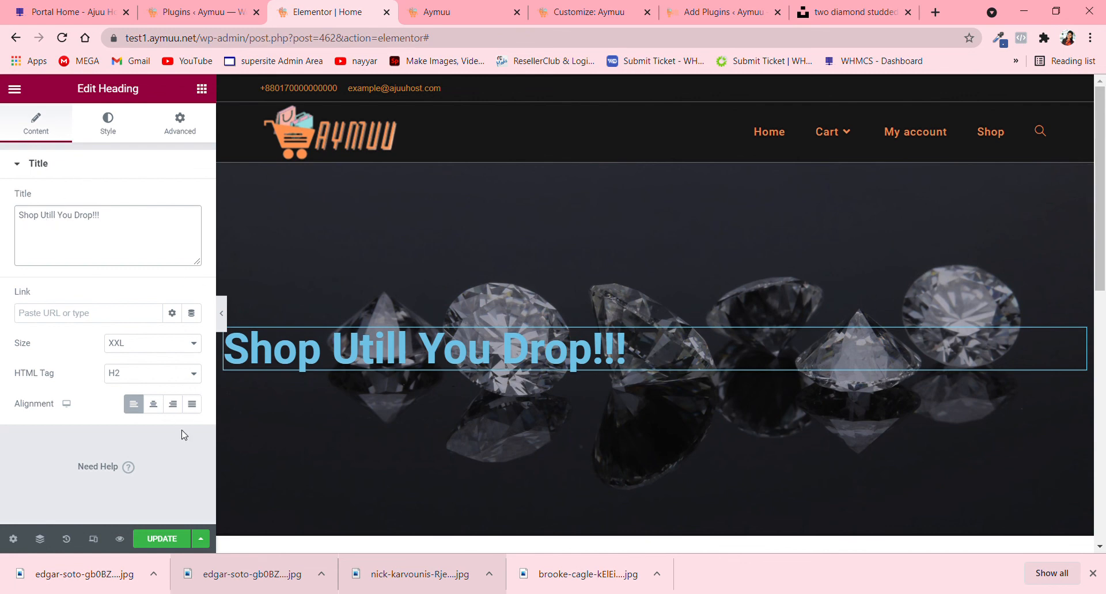
# - Change the heading's text color to the light beige #DDD5CB
pyautogui.click(107, 124)
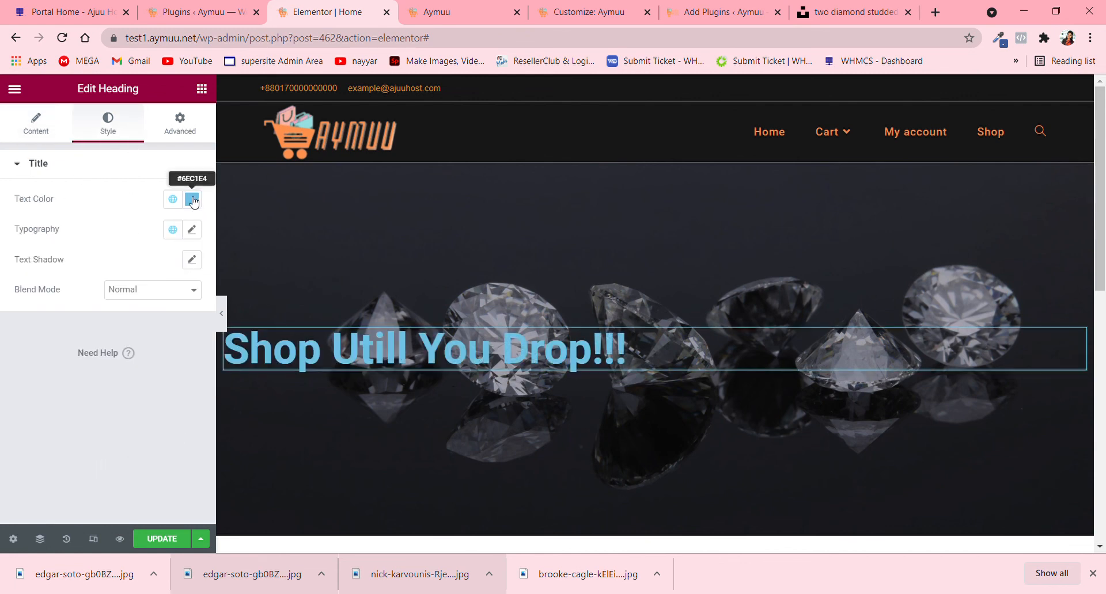
pyautogui.click(192, 200)
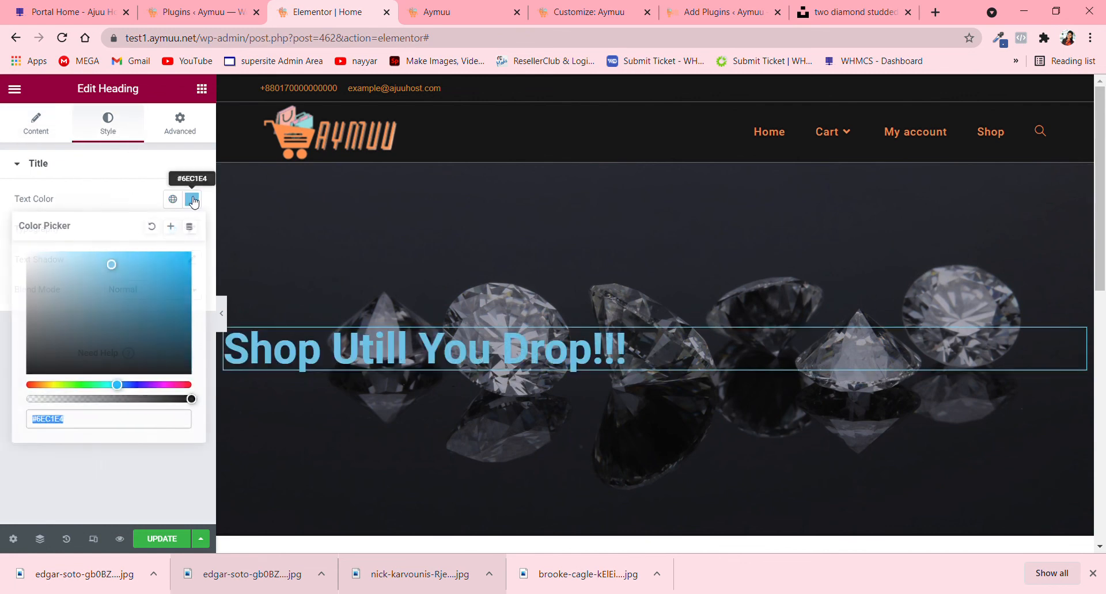
pyautogui.click(53, 385)
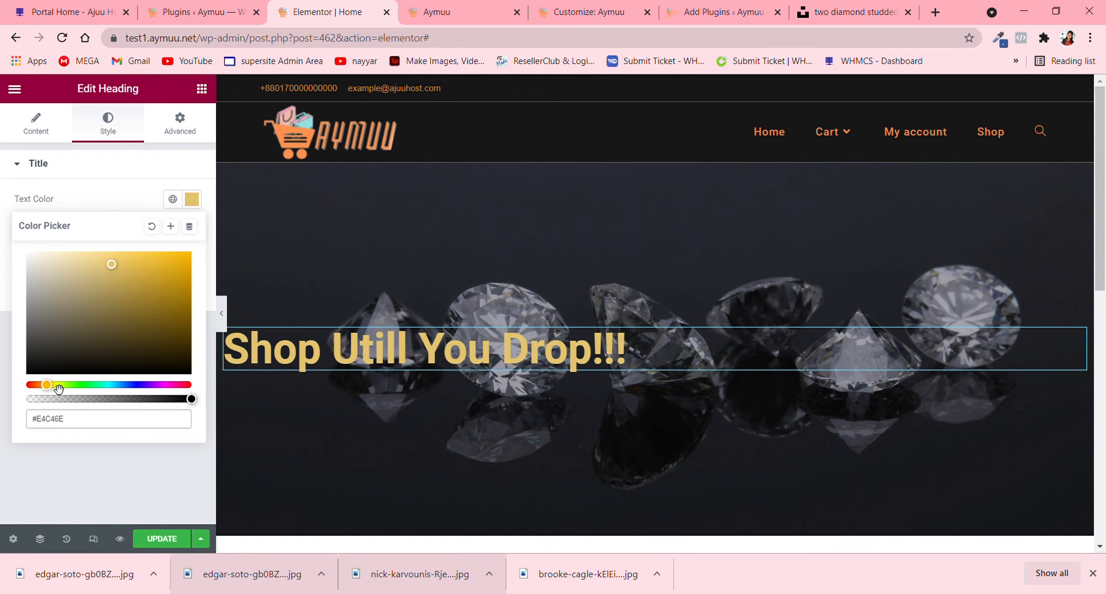
pyautogui.click(57, 391)
pyautogui.moveTo(56, 393); pyautogui.dragTo(49, 395)
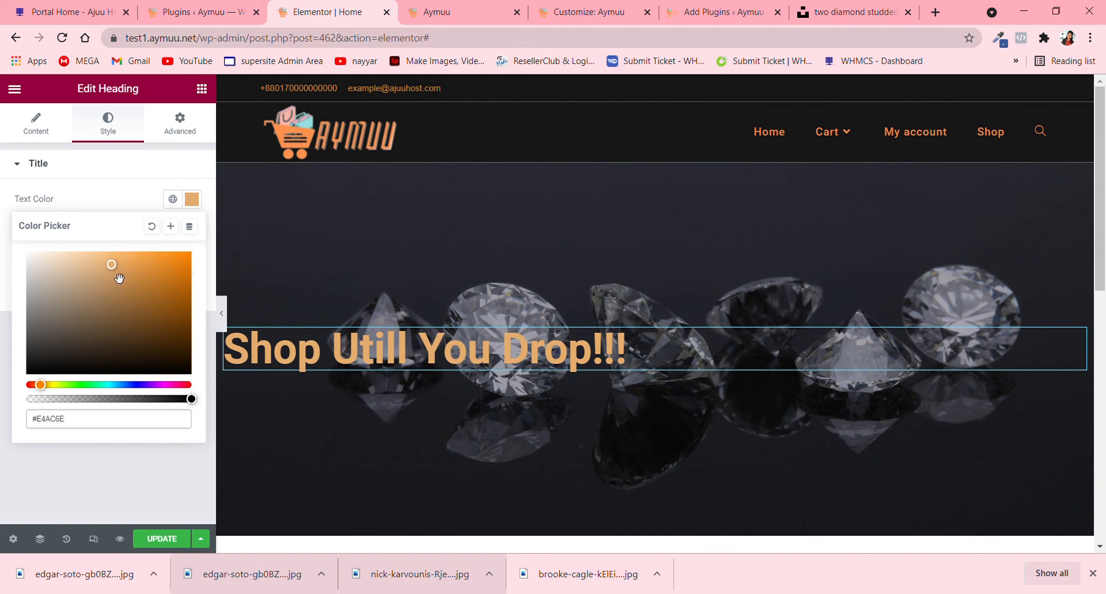
pyautogui.moveTo(118, 278); pyautogui.dragTo(47, 276)
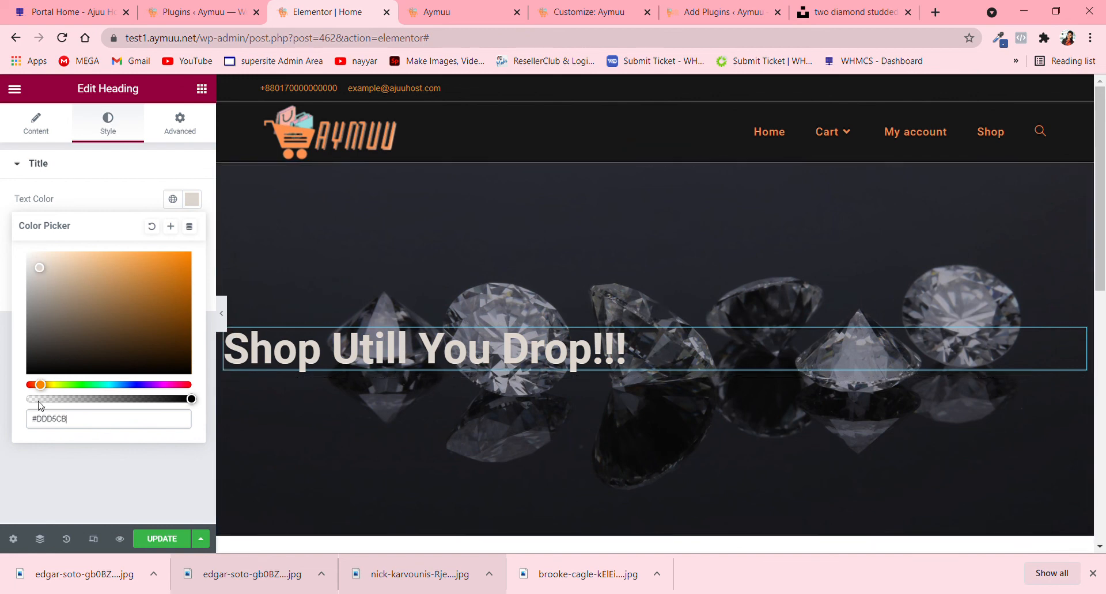
pyautogui.click(106, 173)
pyautogui.click(105, 171)
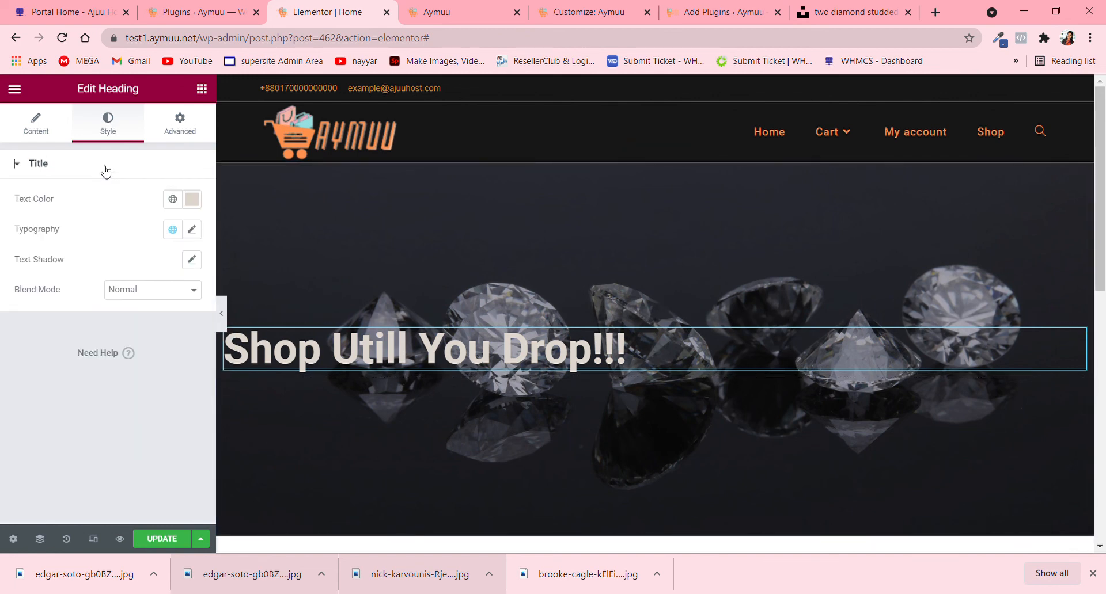
pyautogui.click(66, 134)
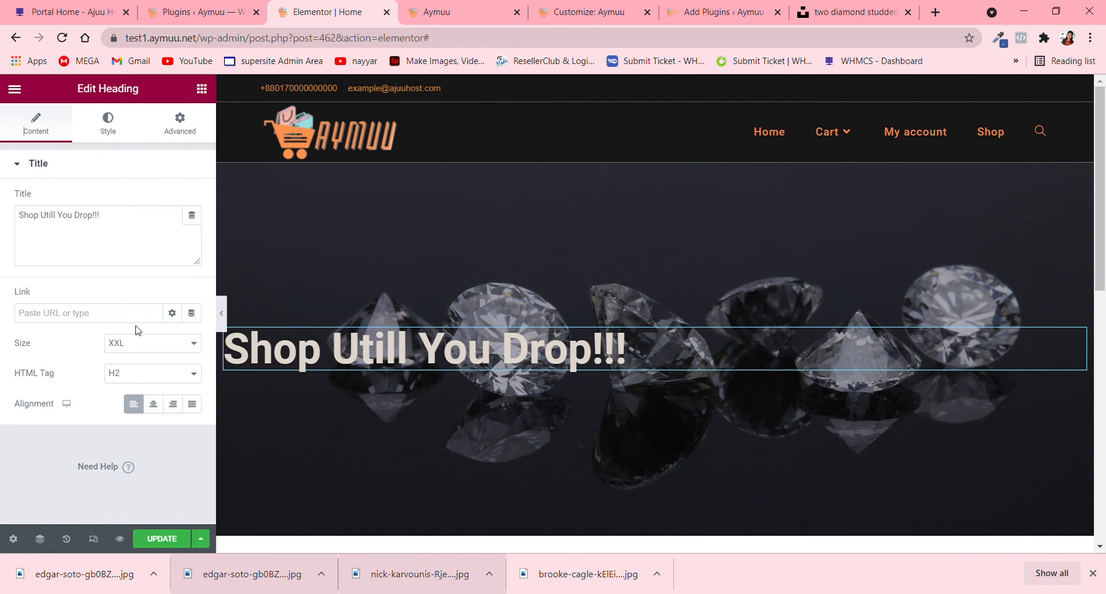
pyautogui.click(197, 124)
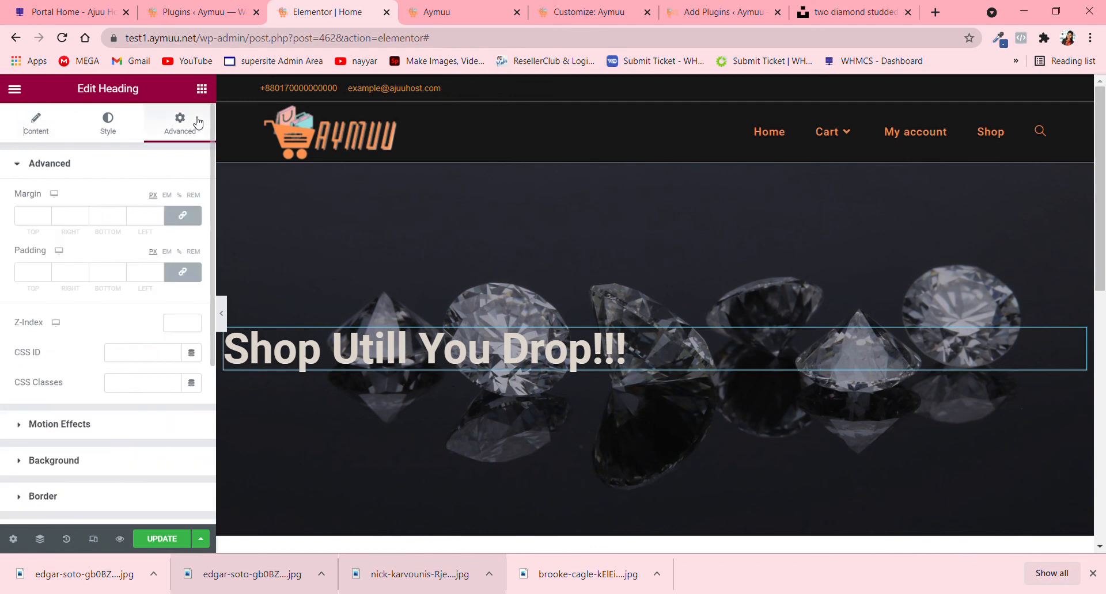
pyautogui.click(161, 166)
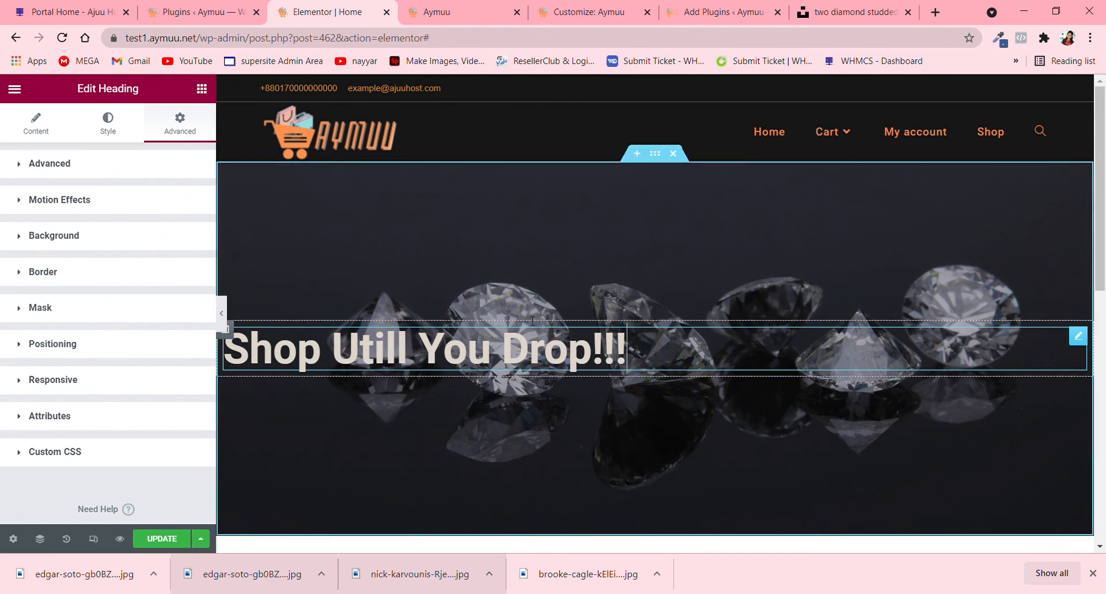
# - Add a Button widget beneath the hero heading and set its text to "Shop Now"
pyautogui.click(202, 90)
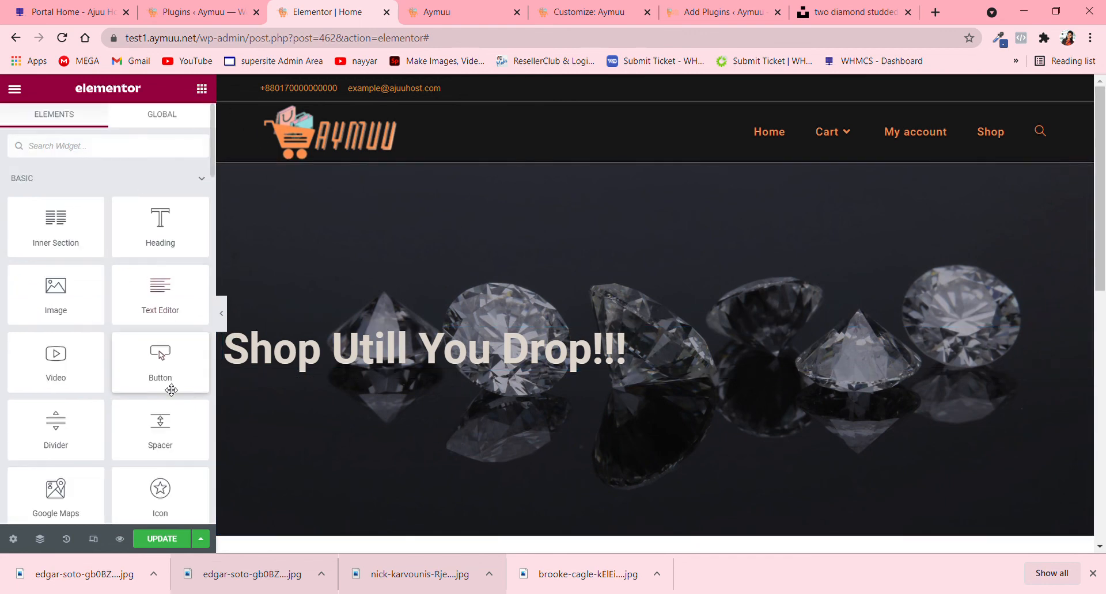
pyautogui.moveTo(190, 382); pyautogui.dragTo(310, 369)
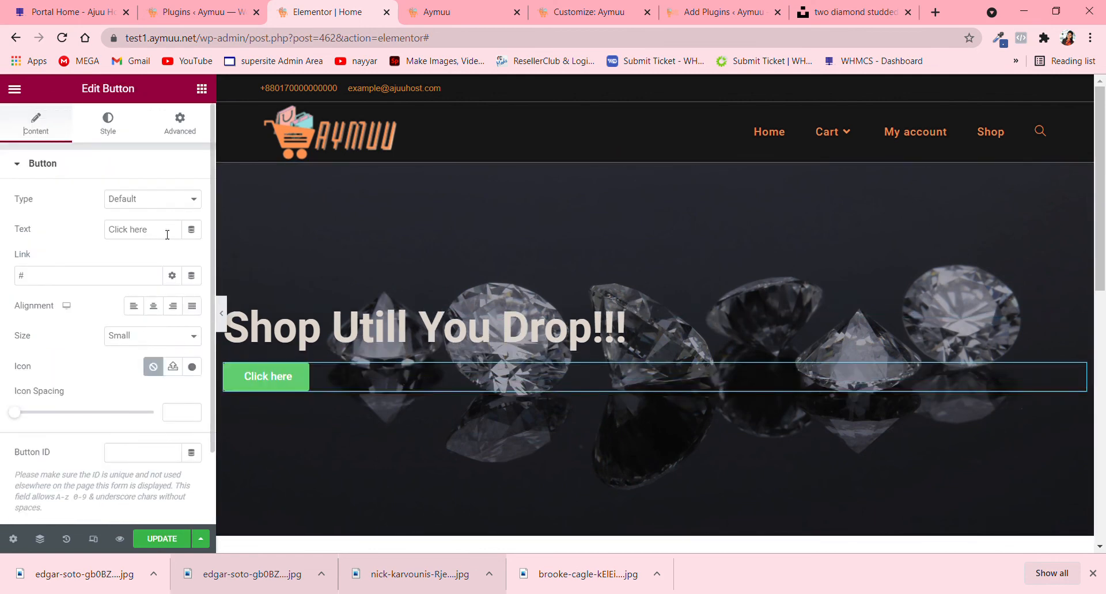
pyautogui.moveTo(178, 231); pyautogui.dragTo(2, 247)
pyautogui.write('Sh')
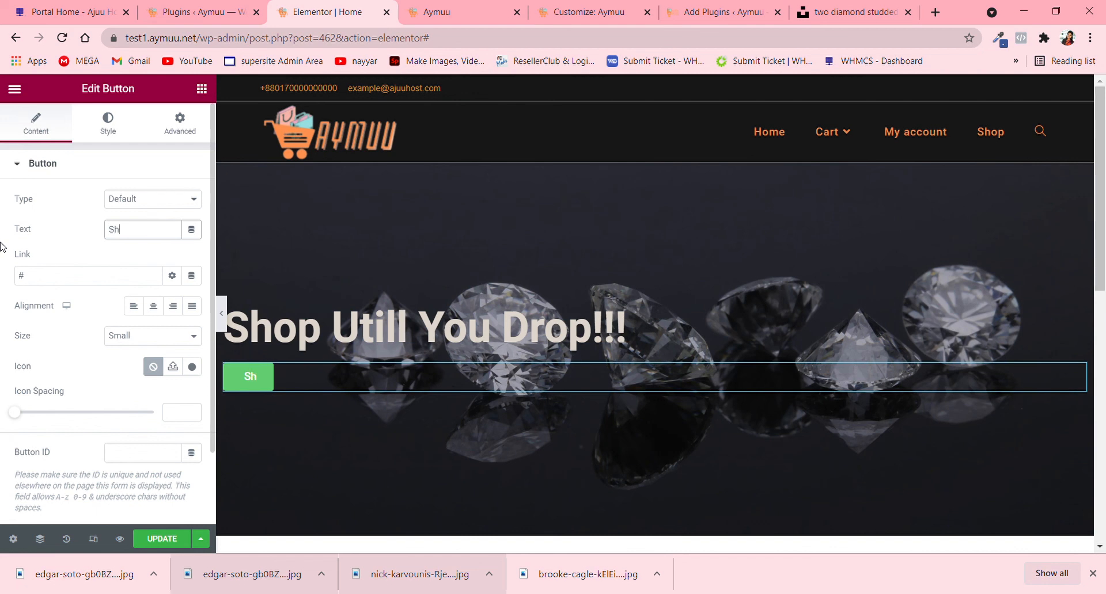
pyautogui.write('op Now')
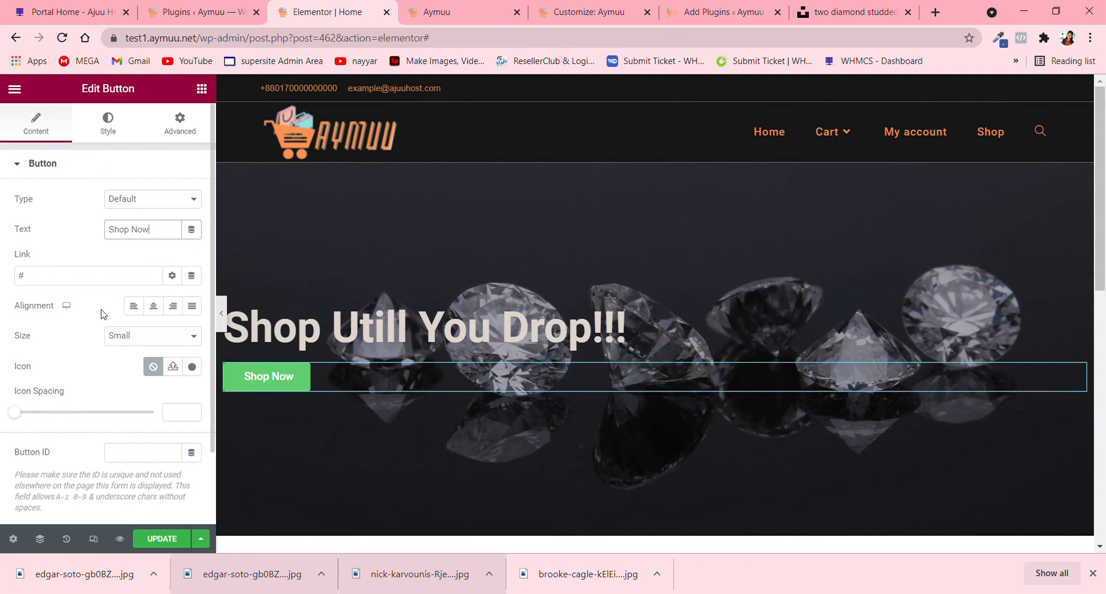
# - Search the icon library for "cart" and insert the Opencart icon into the button
pyautogui.click(193, 367)
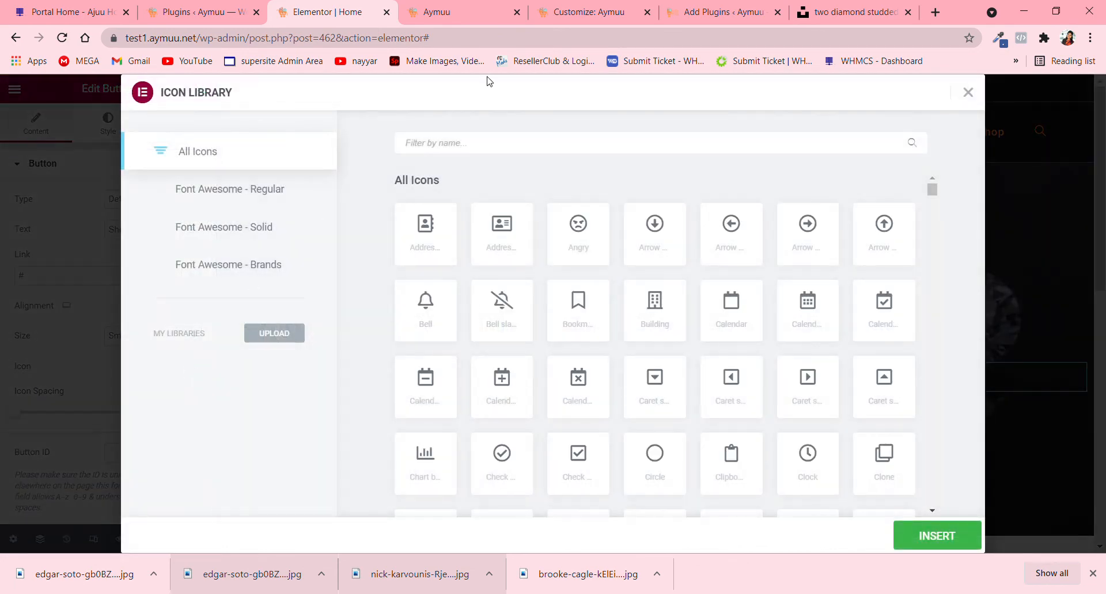
pyautogui.write('car')
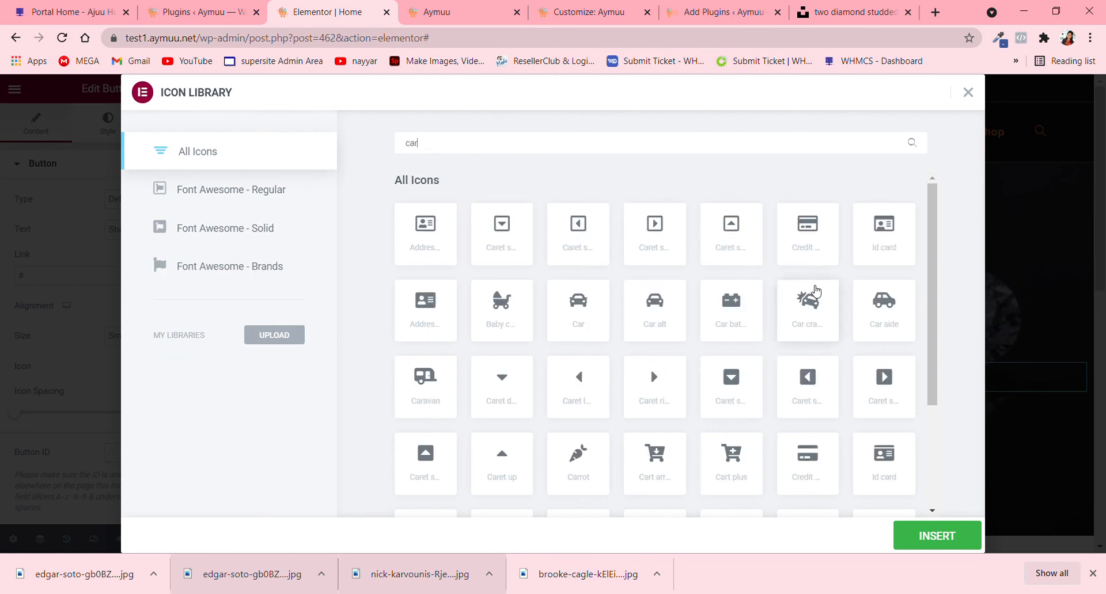
pyautogui.write('t')
pyautogui.click(753, 266)
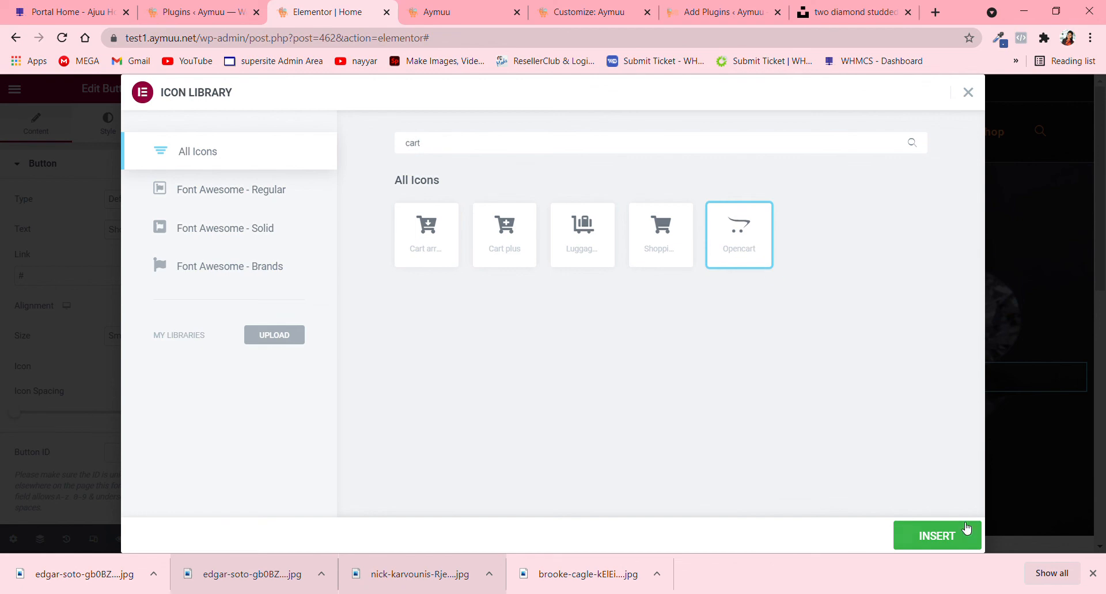
pyautogui.click(967, 529)
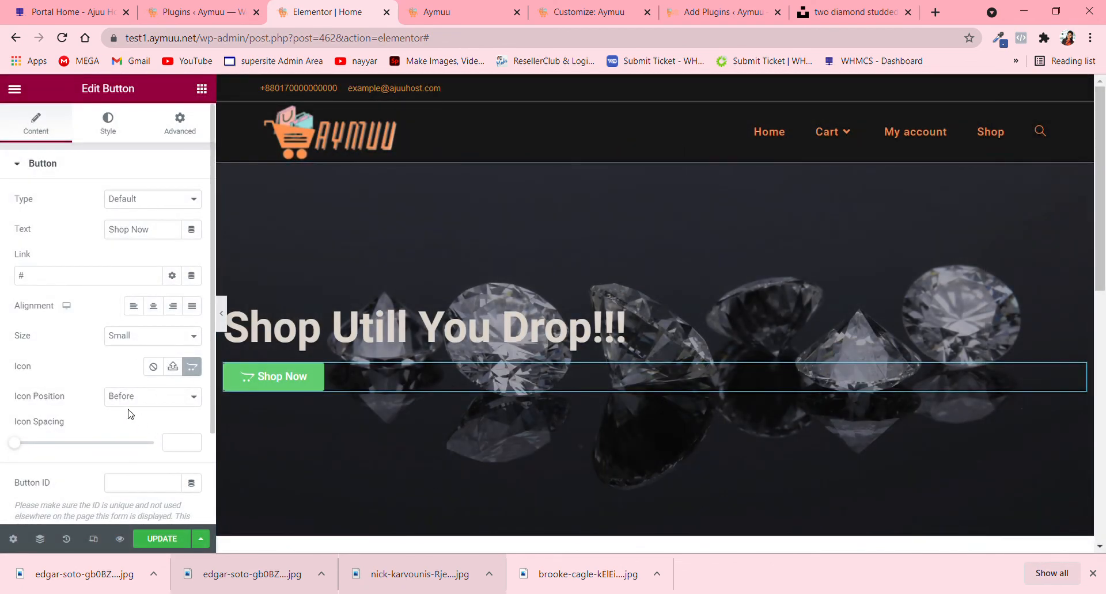
# - Place the cart icon after the button text and set the icon spacing to 7
pyautogui.click(177, 402)
pyautogui.click(176, 429)
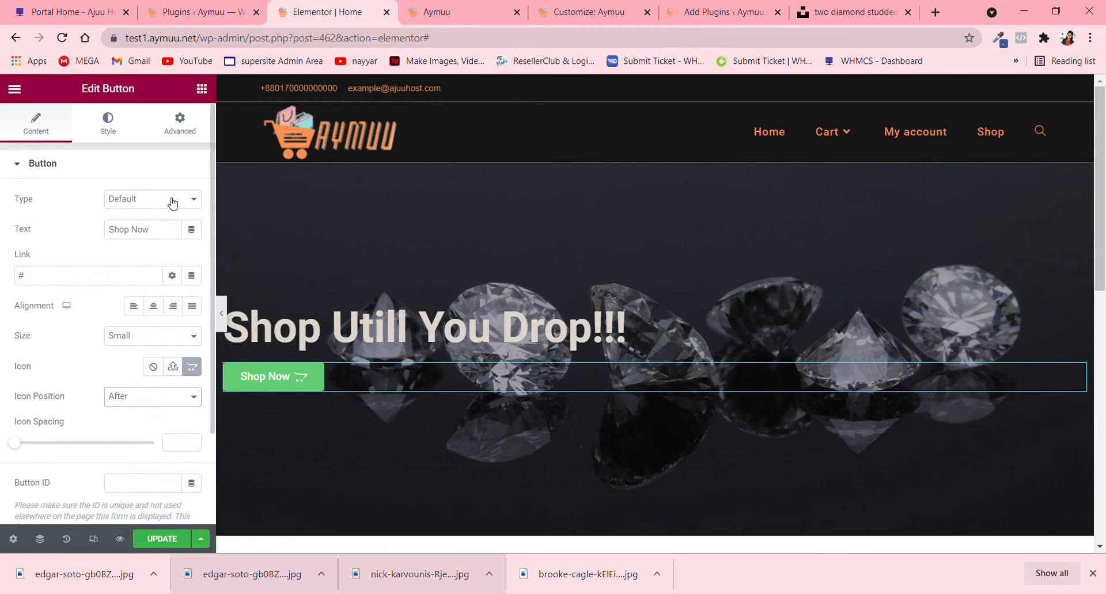
pyautogui.moveTo(15, 449); pyautogui.dragTo(45, 452)
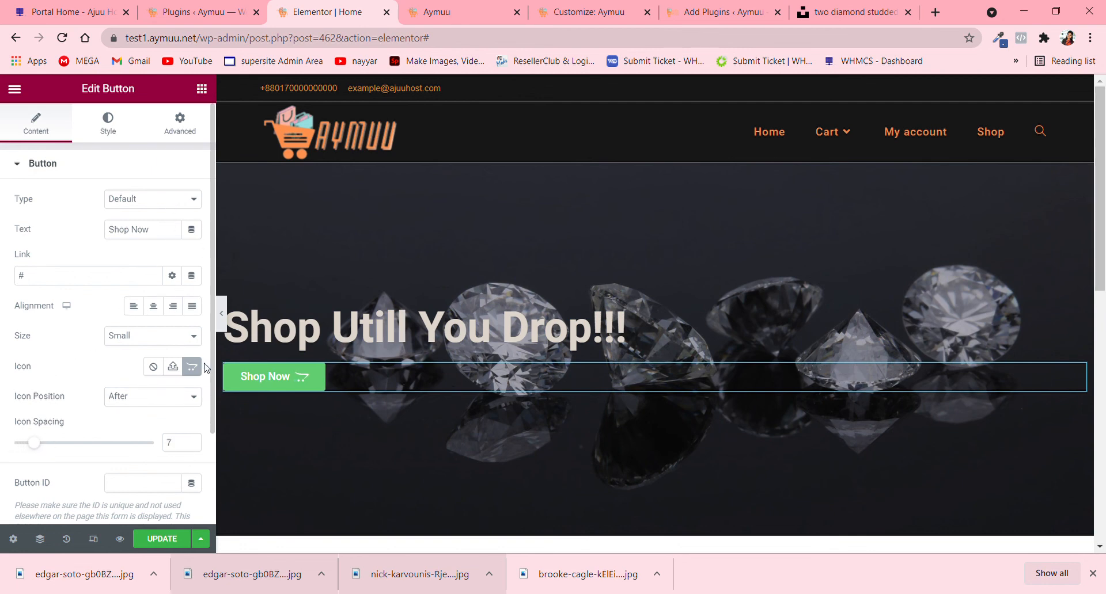
# - Try the Medium size on the Shop Now button and return it to Small
pyautogui.click(159, 378)
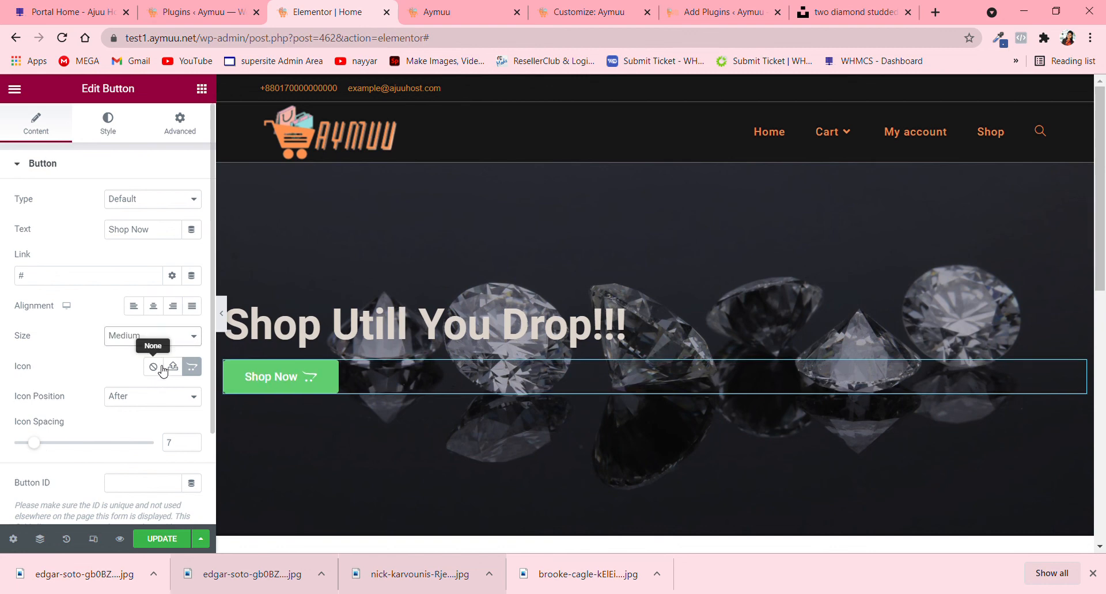
pyautogui.click(146, 368)
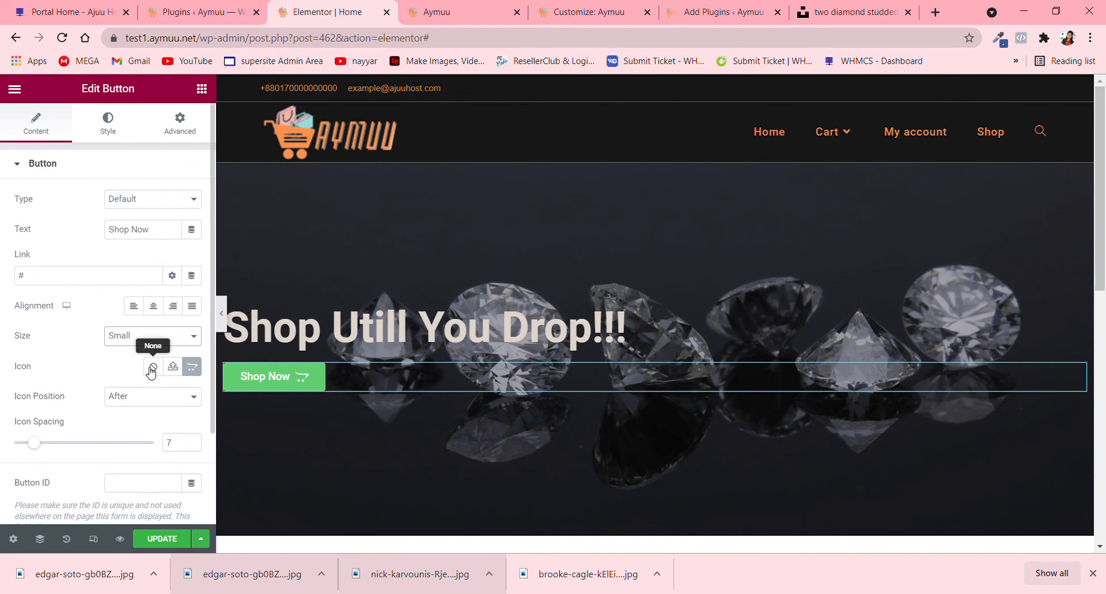
pyautogui.scroll(-2, 146, 377)
pyautogui.scroll(2, 84, 271)
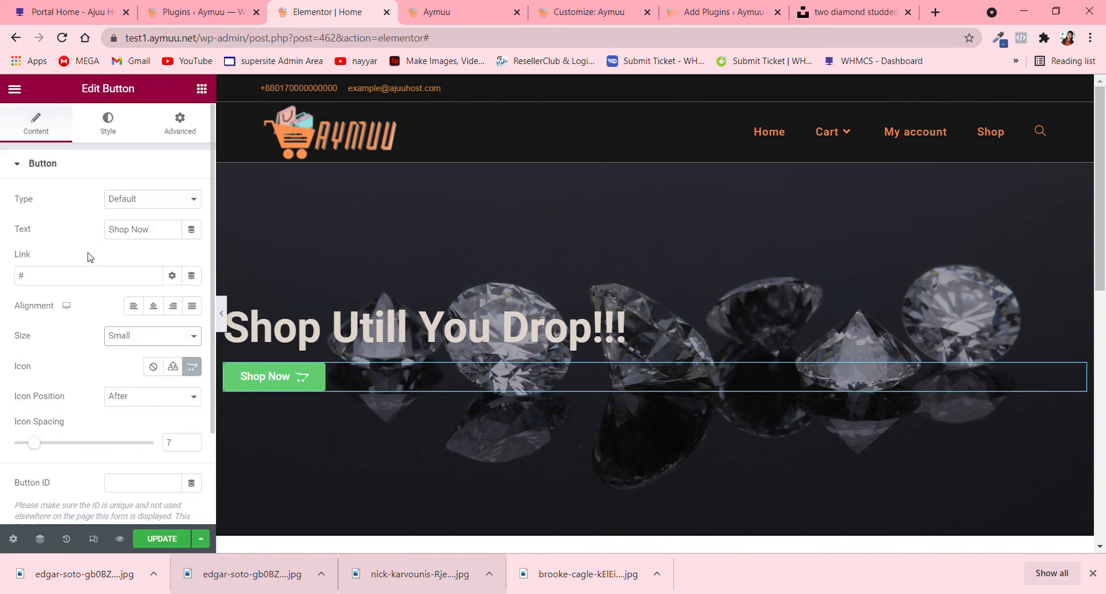
# - Change the Shop Now button's normal background color to the orange #EDA455
pyautogui.click(118, 137)
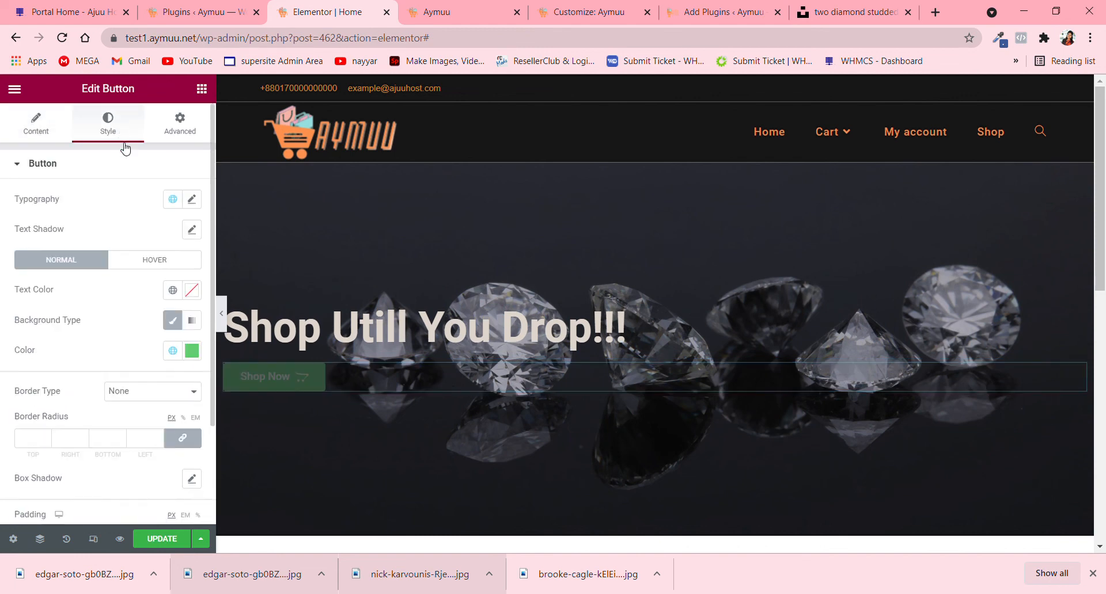
pyautogui.click(192, 351)
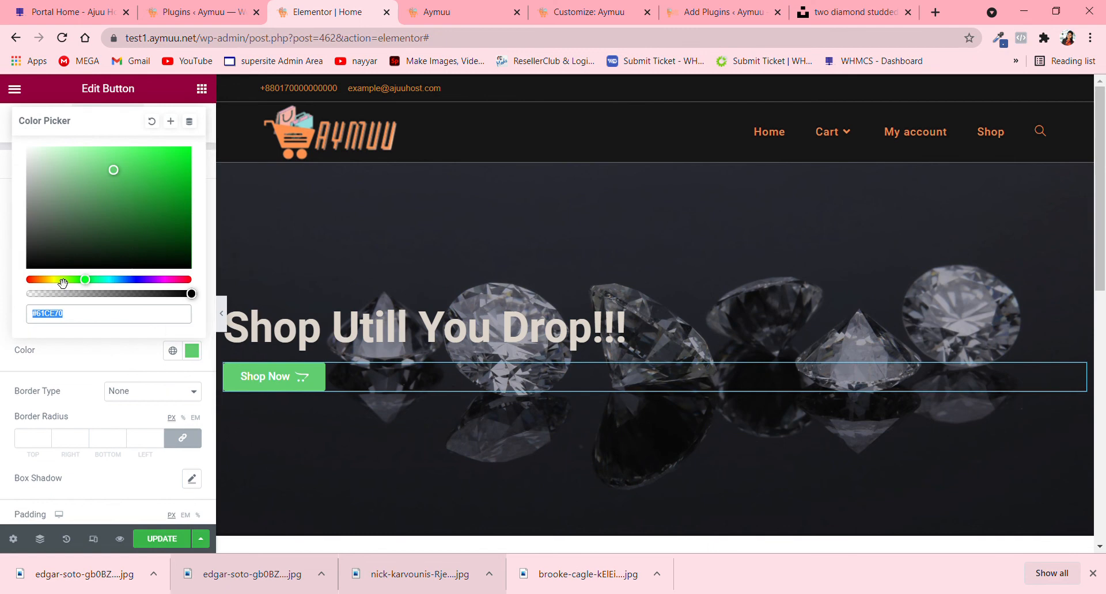
pyautogui.moveTo(63, 282); pyautogui.dragTo(41, 288)
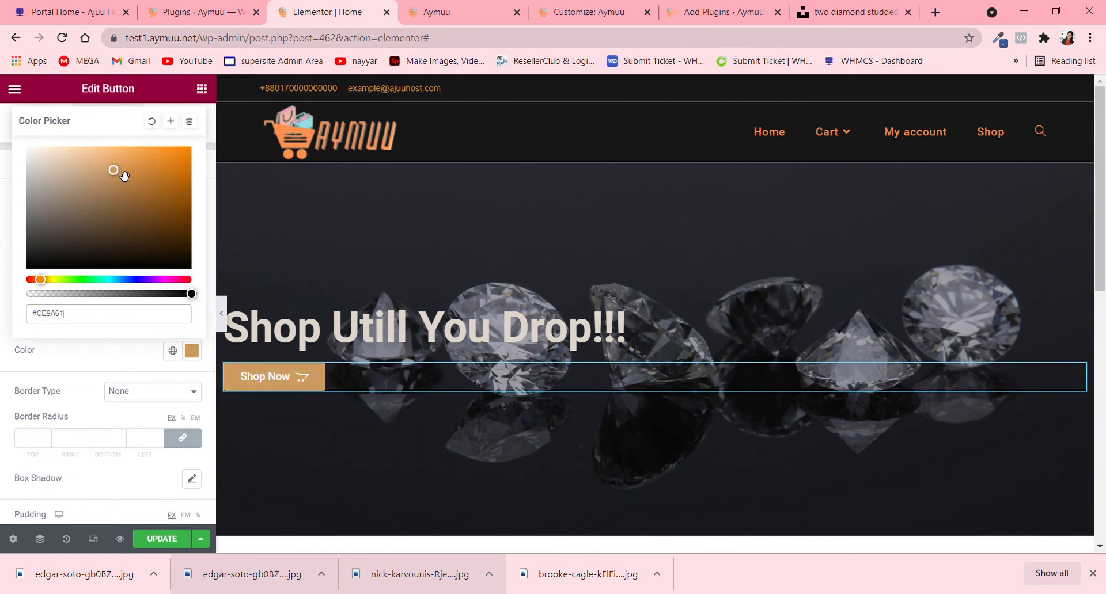
pyautogui.moveTo(115, 173); pyautogui.dragTo(139, 164)
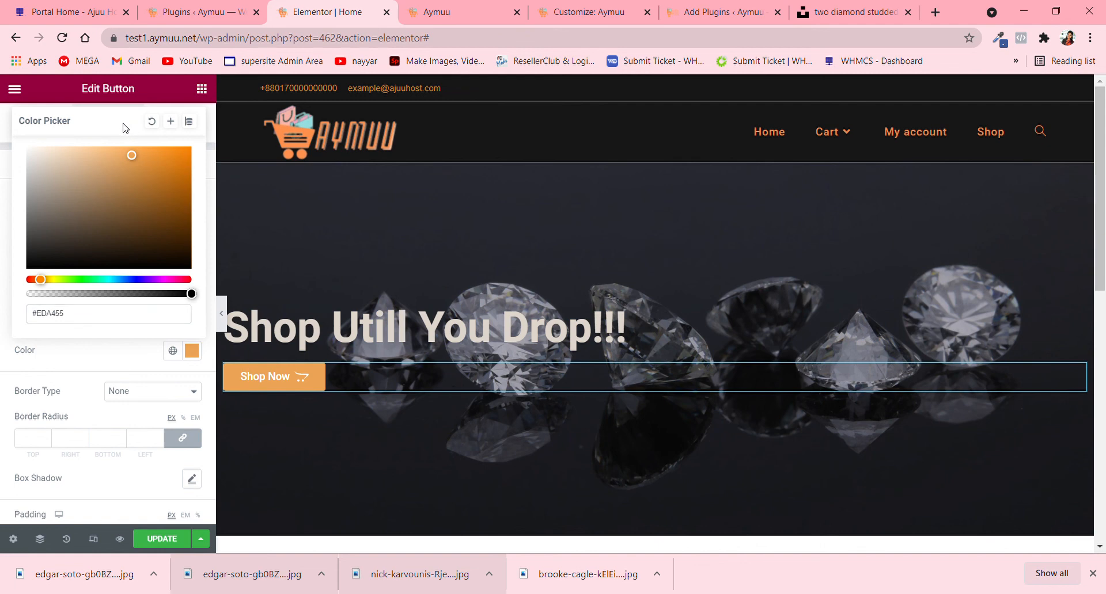
# - Set the button's border type to Double after trying Solid
pyautogui.click(181, 395)
pyautogui.click(161, 421)
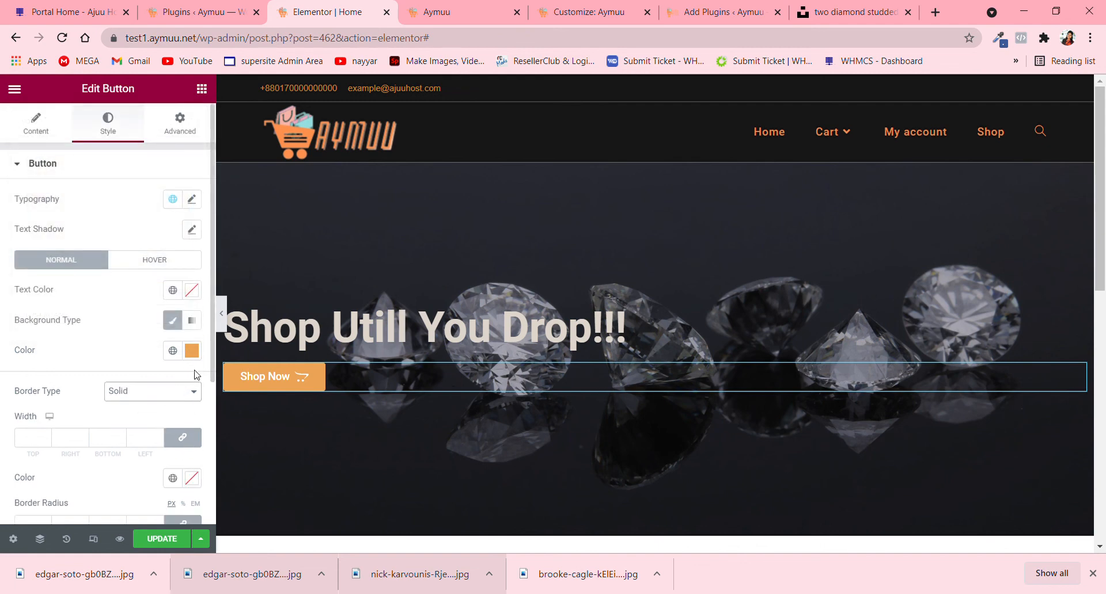
pyautogui.click(192, 351)
pyautogui.click(179, 398)
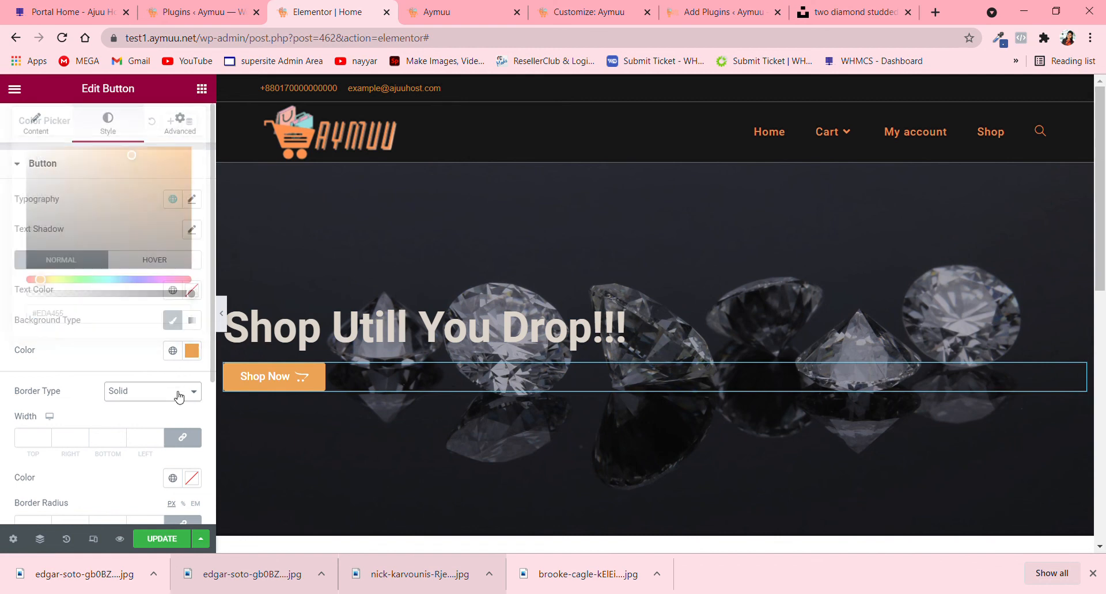
pyautogui.click(158, 434)
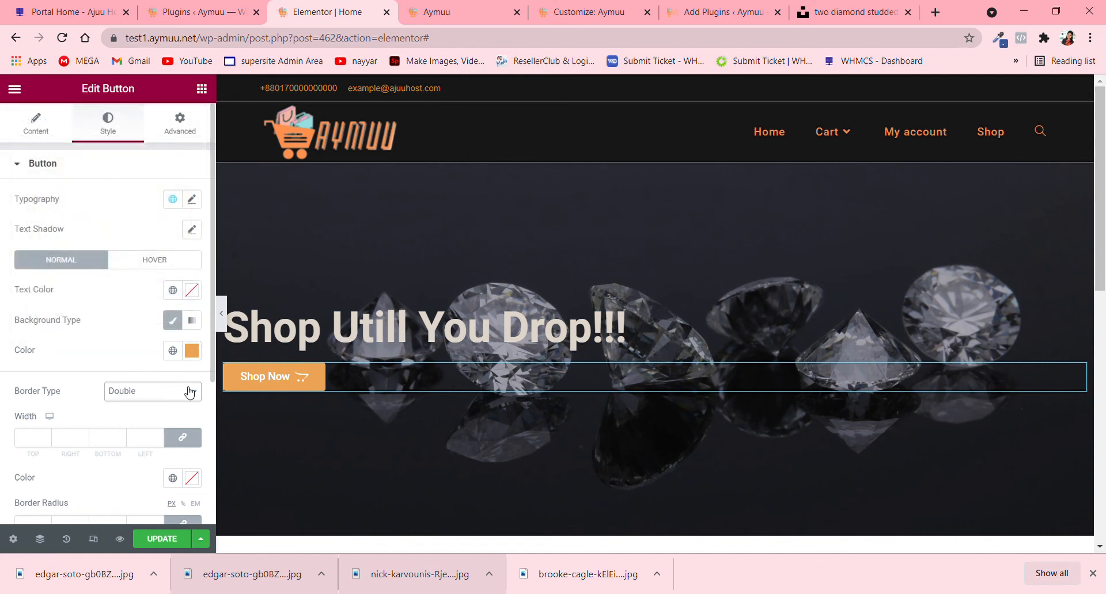
# - Give the button a box shadow with horizontal offset 23, blur 19 and spread 17
pyautogui.scroll(-3, 191, 393)
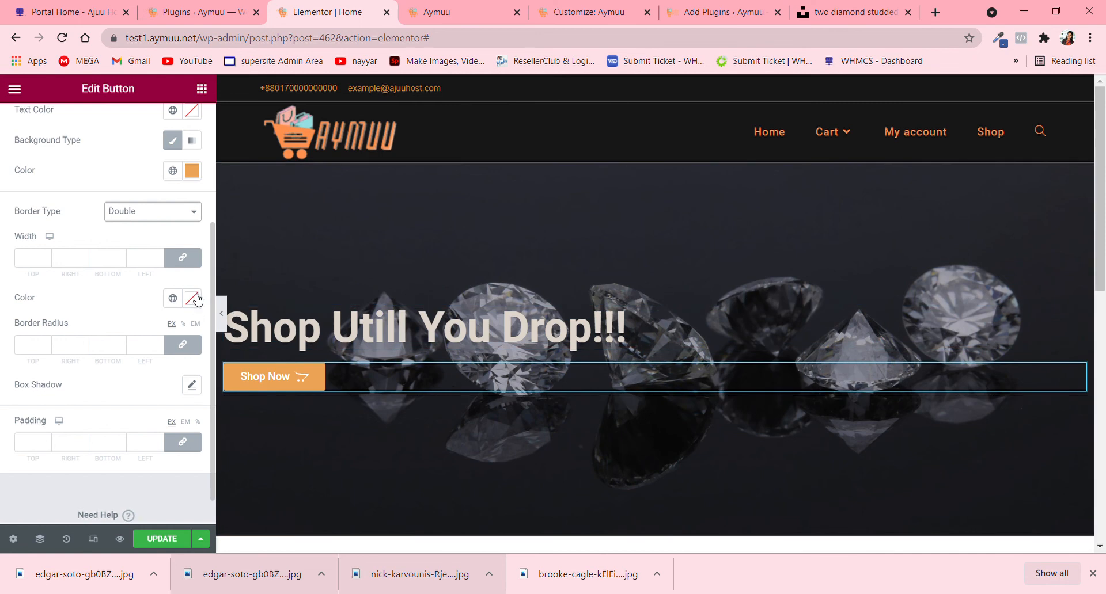
pyautogui.click(192, 385)
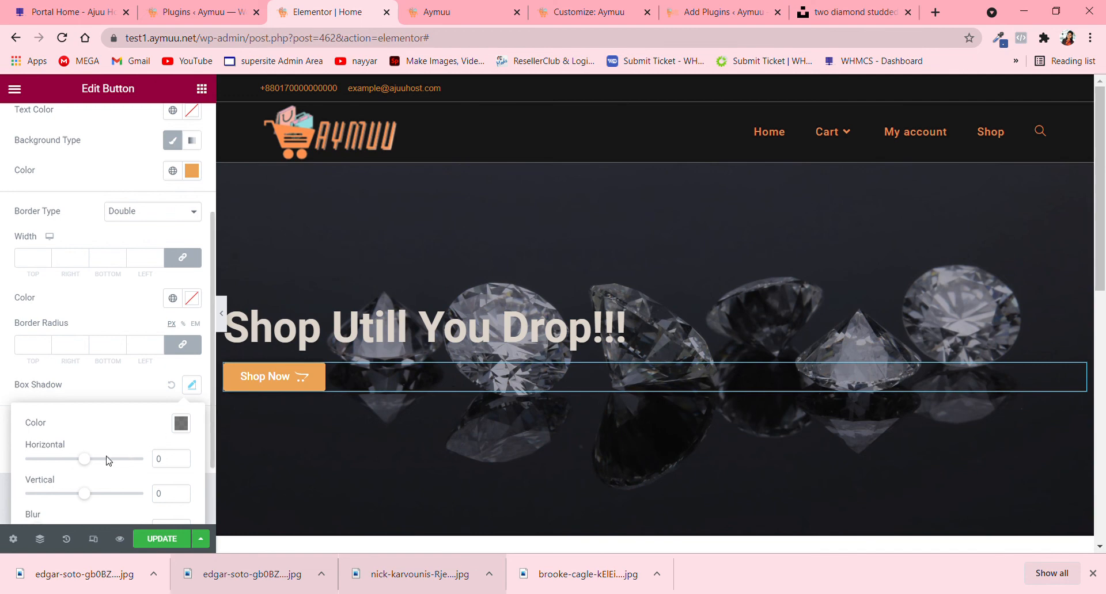
pyautogui.scroll(-2, 109, 461)
pyautogui.moveTo(86, 370)
pyautogui.mouseDown()
pyautogui.moveTo(109, 377)
pyautogui.moveTo(98, 373)
pyautogui.mouseUp()
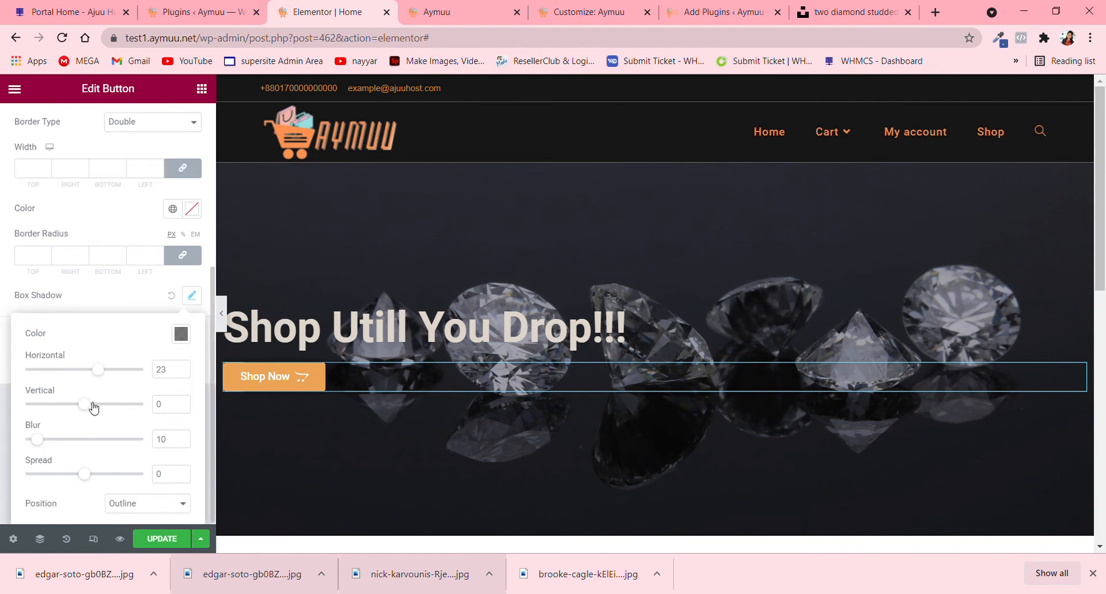
pyautogui.moveTo(44, 442); pyautogui.dragTo(52, 439)
pyautogui.moveTo(89, 474); pyautogui.dragTo(101, 476)
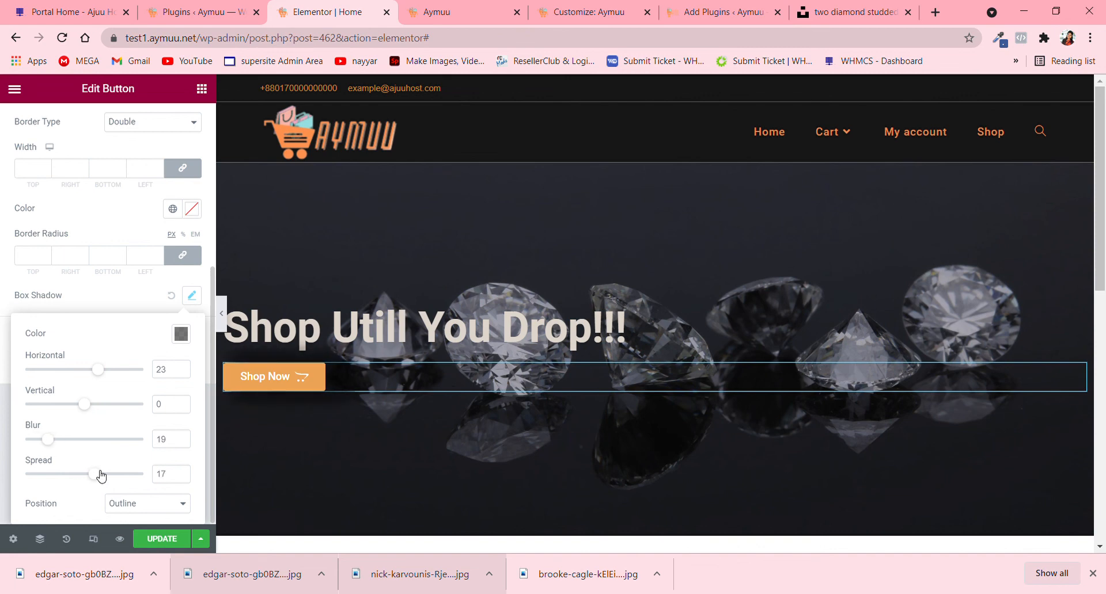
pyautogui.click(191, 296)
# - Enable the button's text shadow with its default settings
pyautogui.scroll(5, 174, 423)
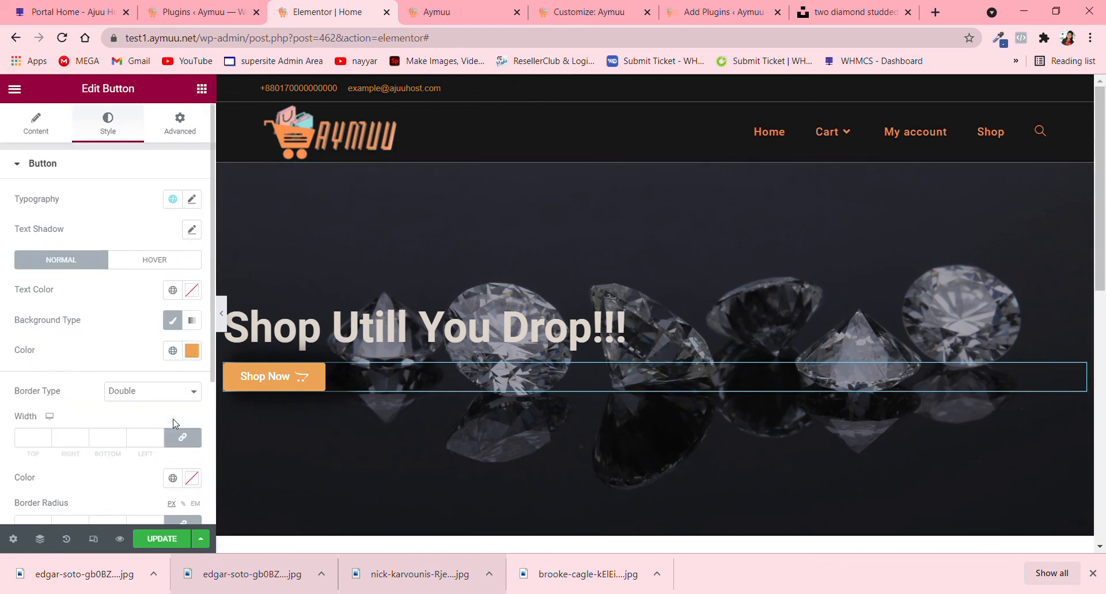
pyautogui.click(193, 230)
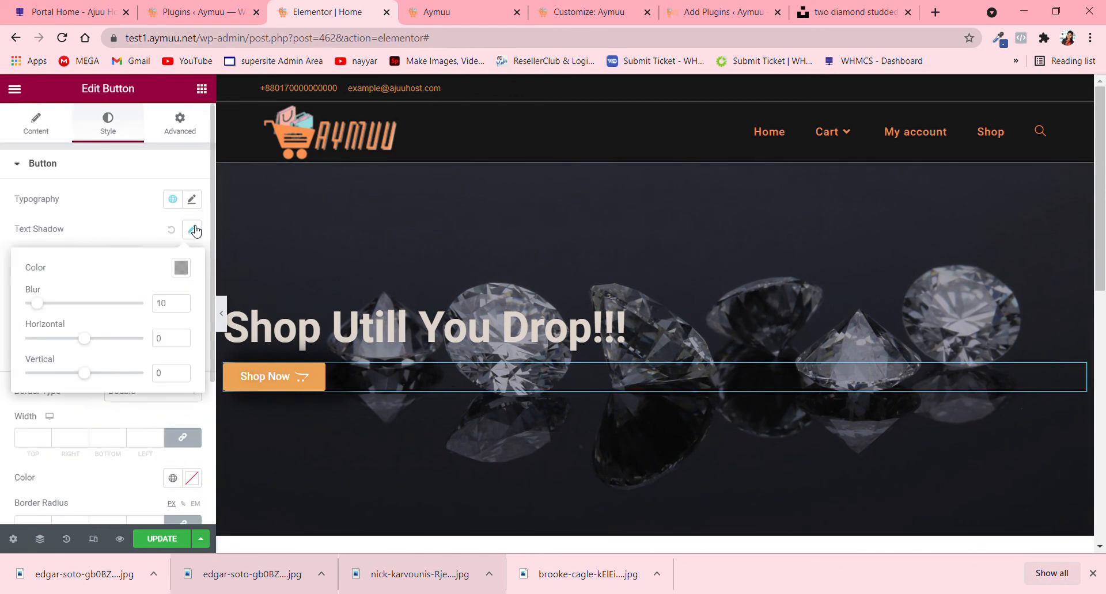
pyautogui.click(193, 230)
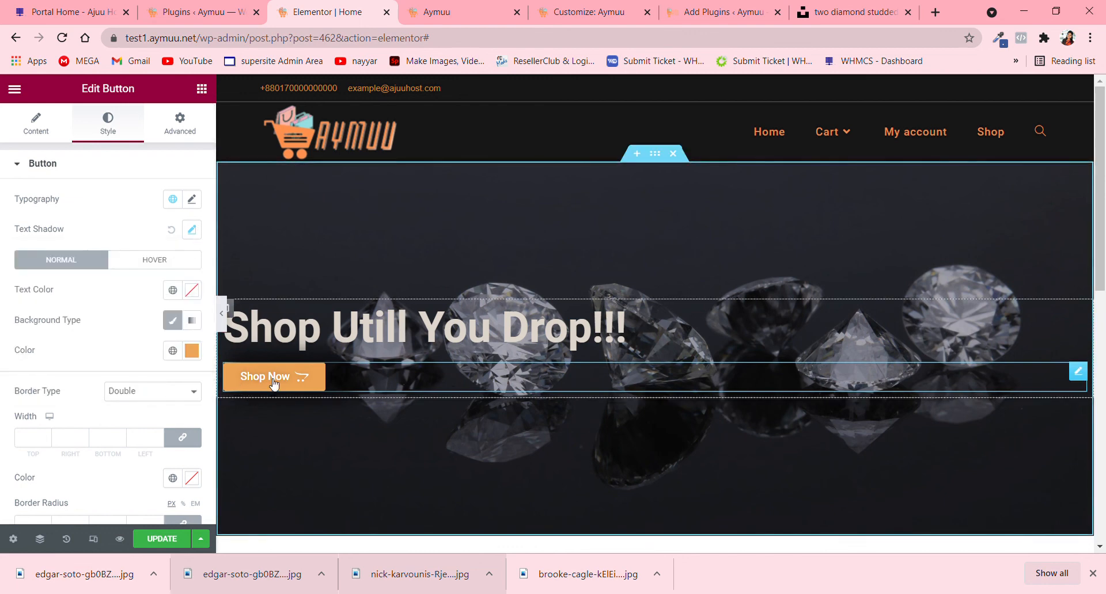
# - Set the button's hover background color to a muted yellow and update the page
pyautogui.click(178, 261)
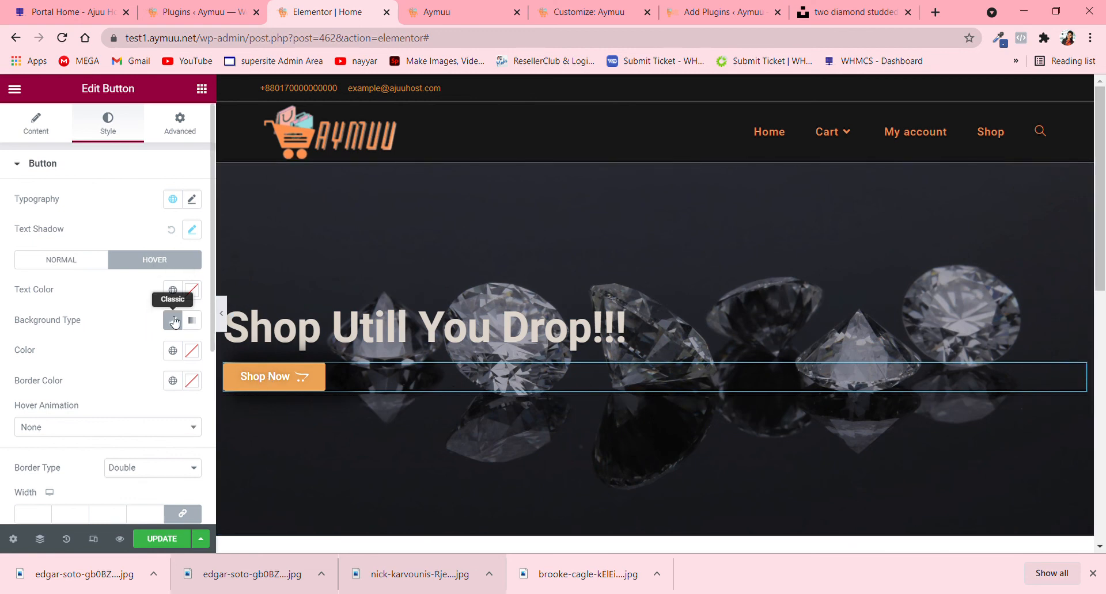
pyautogui.scroll(-2, 198, 318)
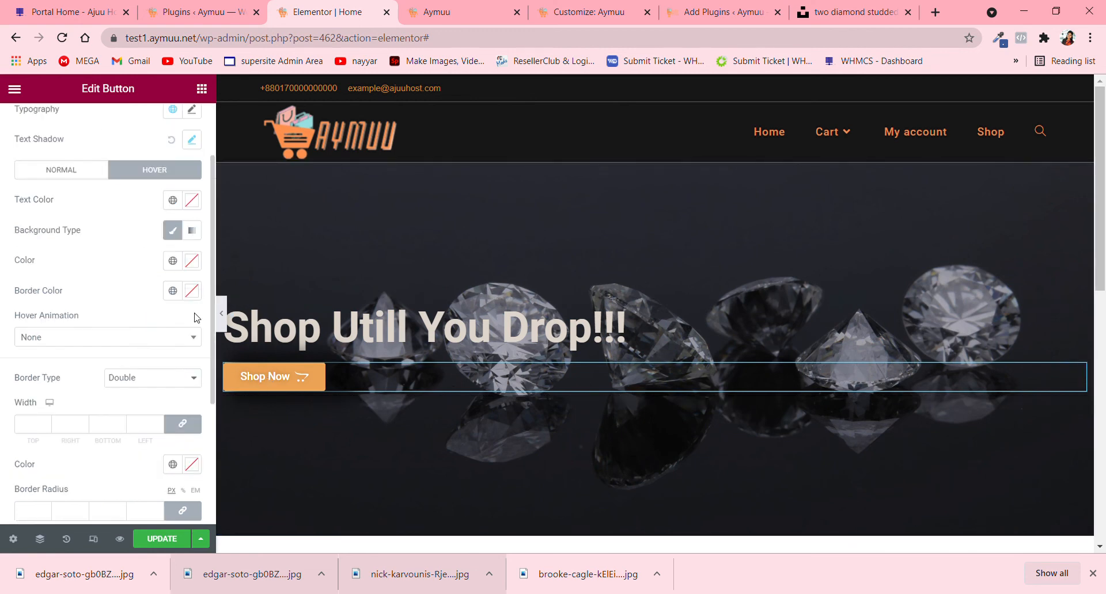
pyautogui.click(193, 262)
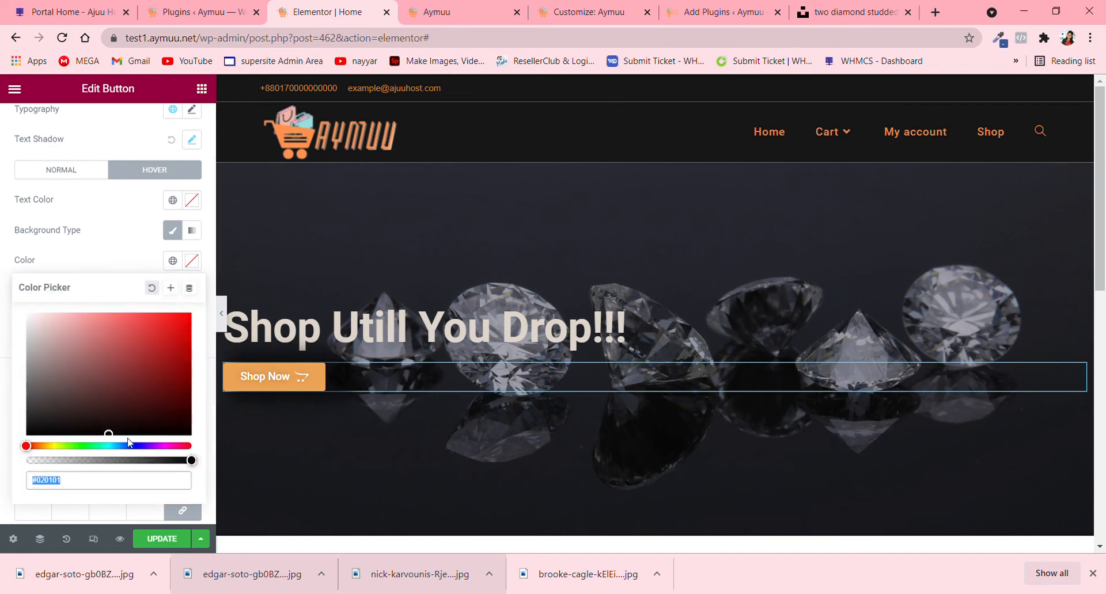
pyautogui.moveTo(114, 439); pyautogui.dragTo(104, 364)
pyautogui.click(54, 446)
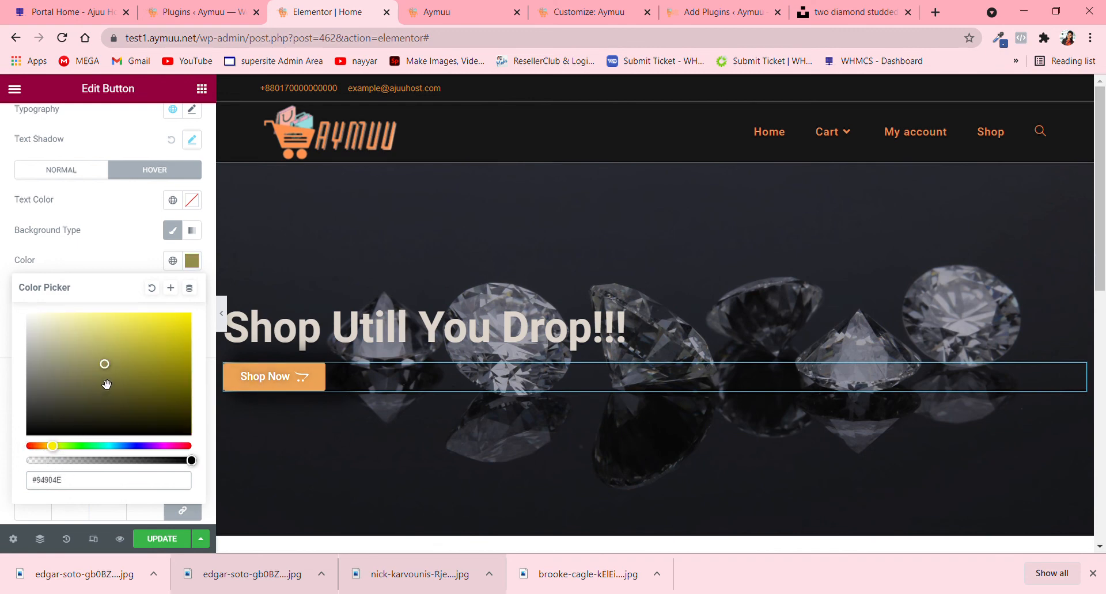
pyautogui.moveTo(106, 384); pyautogui.dragTo(114, 332)
pyautogui.click(162, 539)
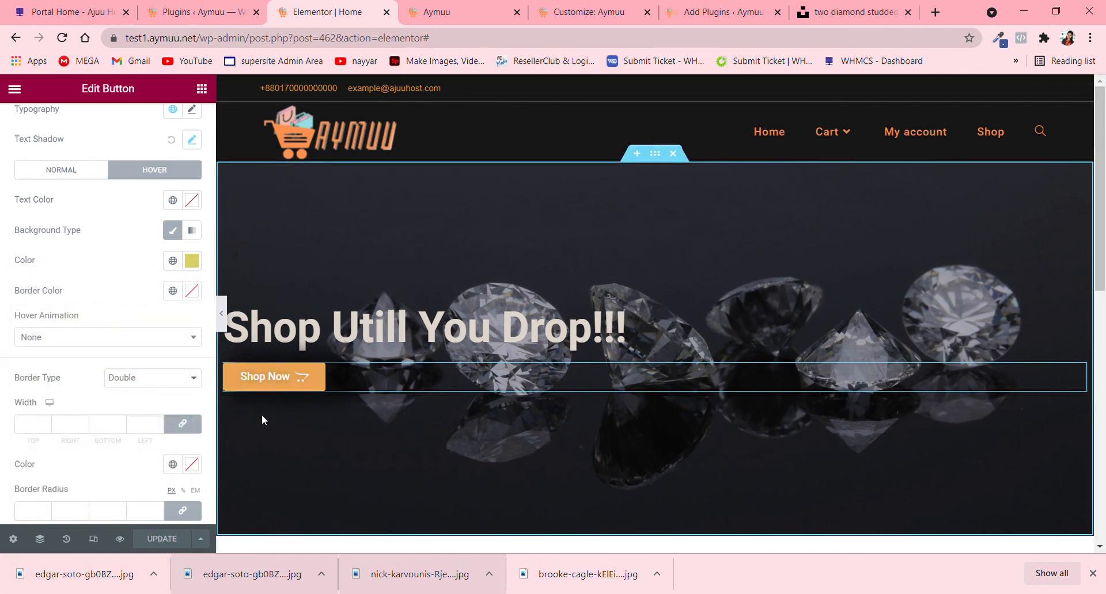
# - Change the button's typography font family to Roboto Condensed
pyautogui.scroll(2, 140, 413)
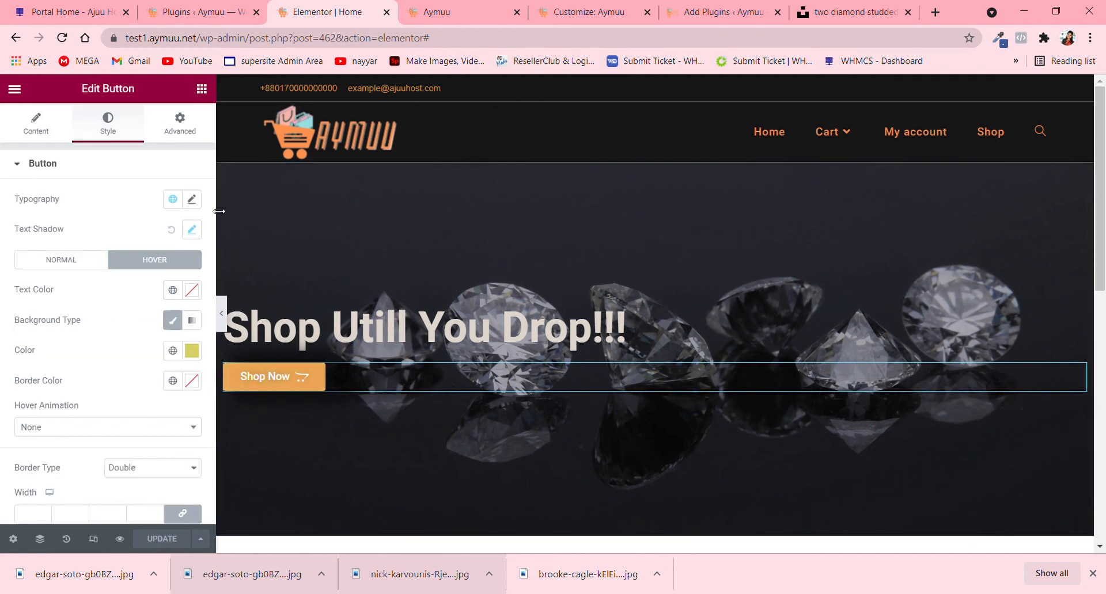
pyautogui.click(192, 199)
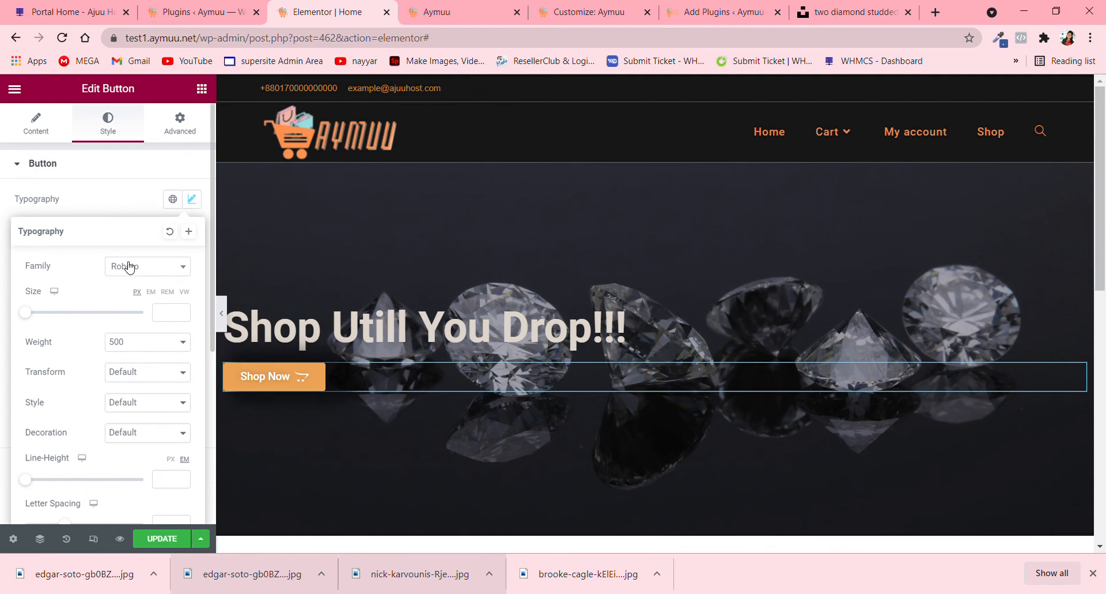
pyautogui.click(149, 266)
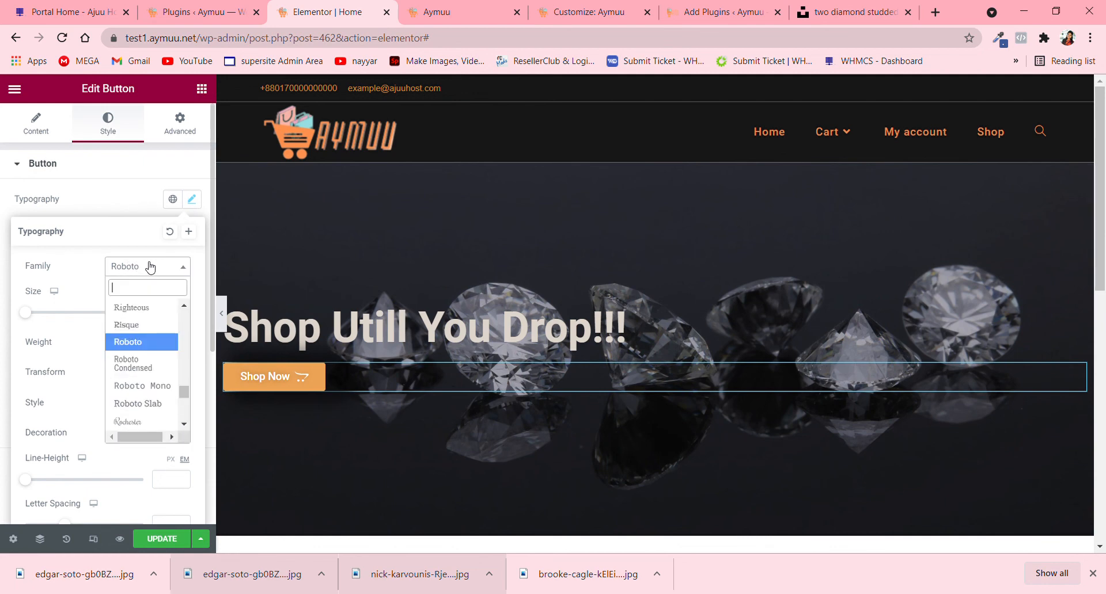
pyautogui.click(133, 364)
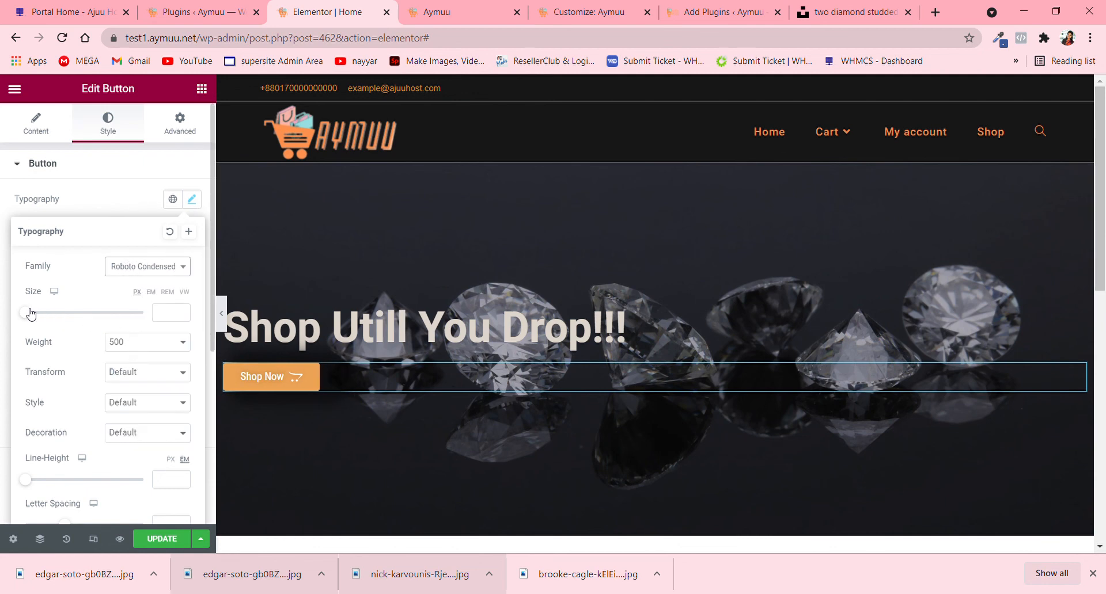
# - Set the Shop Now button's typography size to 20 px and update the page
pyautogui.moveTo(28, 312); pyautogui.dragTo(43, 316)
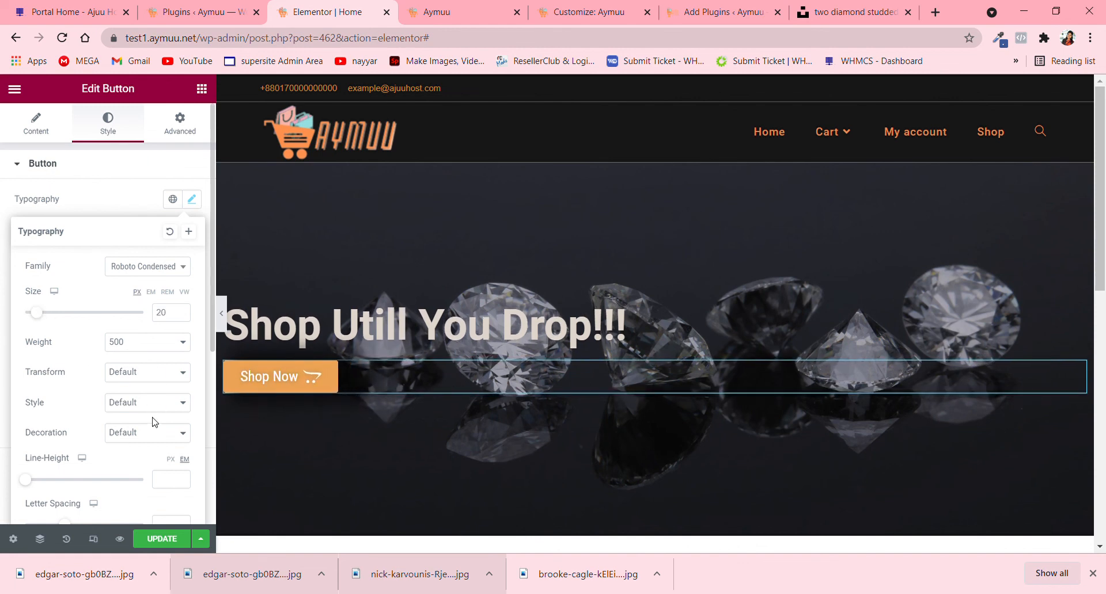
pyautogui.click(149, 460)
pyautogui.click(147, 447)
pyautogui.click(162, 542)
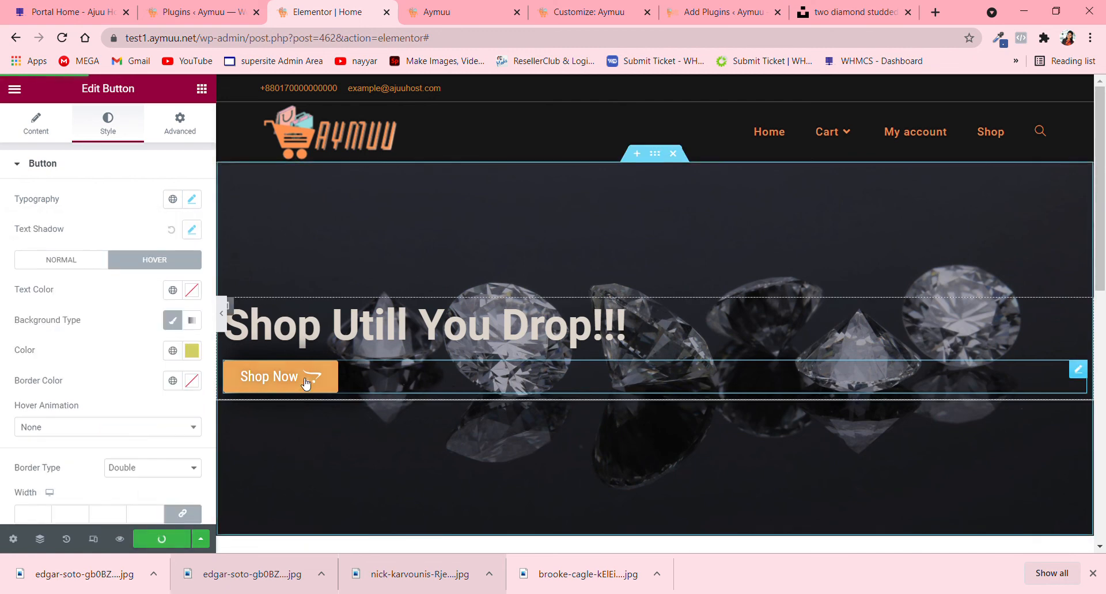
# - Change the "Shop Utill You Drop!!!" heading's typography font family to Roboto Condensed
pyautogui.click(319, 328)
pyautogui.click(179, 124)
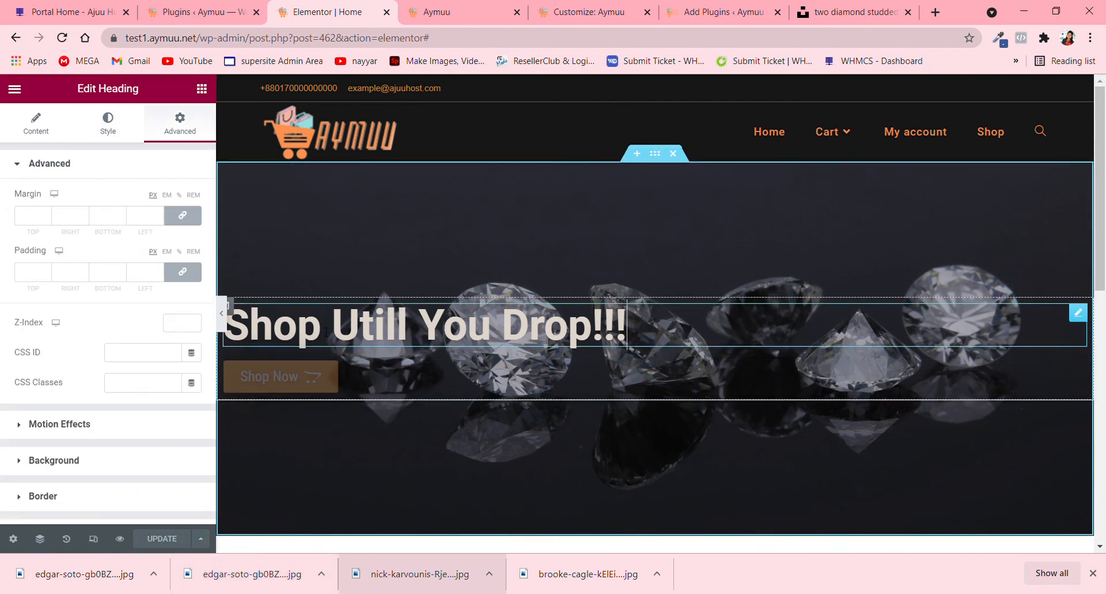
pyautogui.click(100, 128)
pyautogui.click(202, 230)
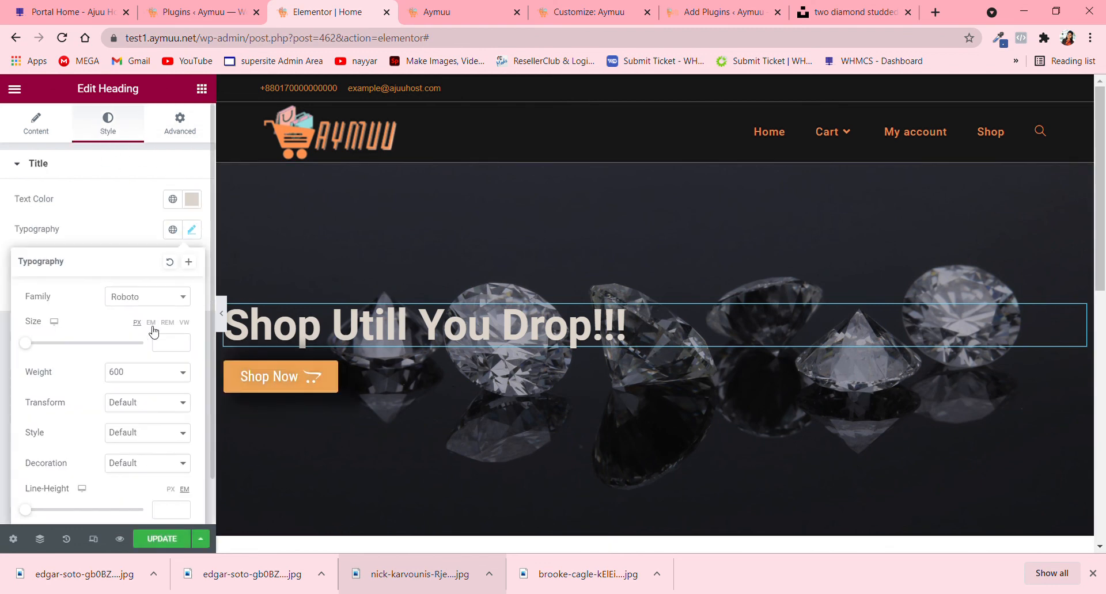
pyautogui.click(158, 296)
pyautogui.click(149, 398)
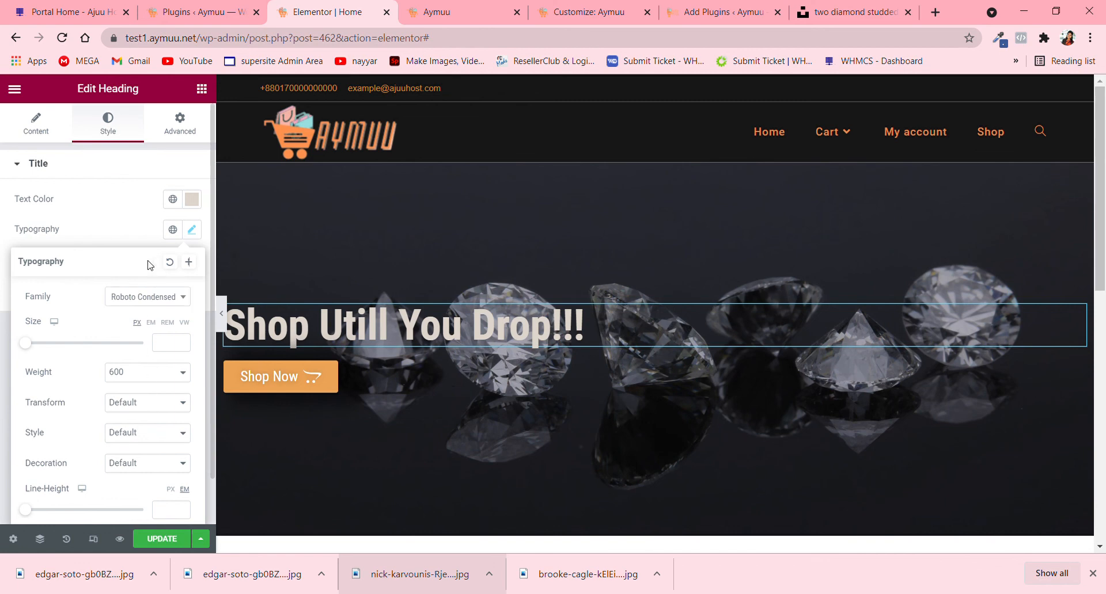
# - Set the heading's font size to 69 px and its line height to 1 em
pyautogui.moveTo(31, 349); pyautogui.dragTo(71, 349)
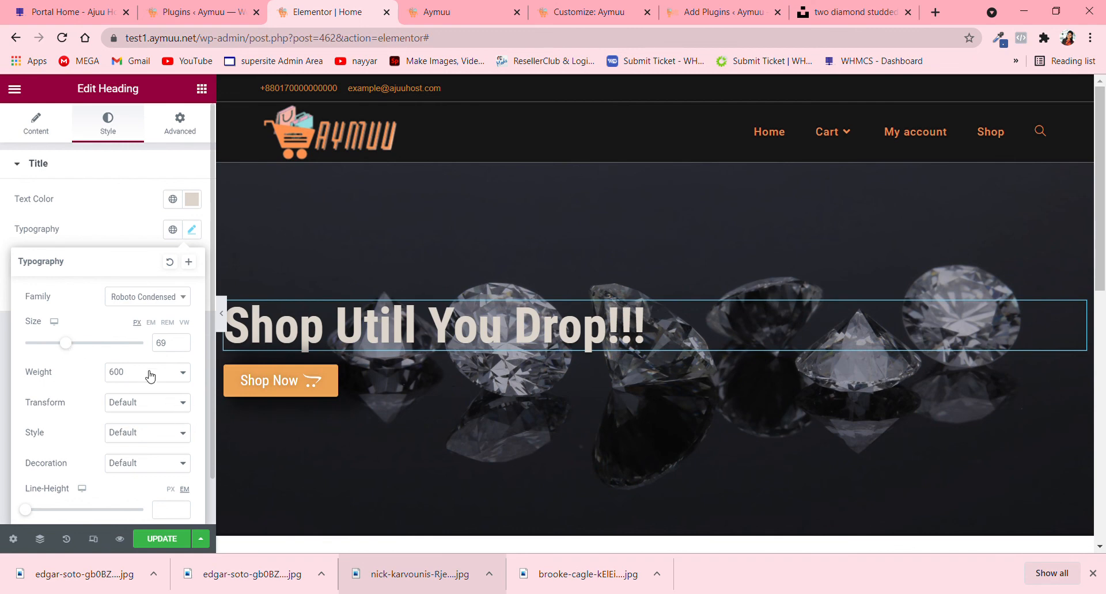
pyautogui.moveTo(35, 514)
pyautogui.mouseDown()
pyautogui.moveTo(54, 514)
pyautogui.moveTo(42, 514)
pyautogui.mouseUp()
pyautogui.scroll(-1, 149, 496)
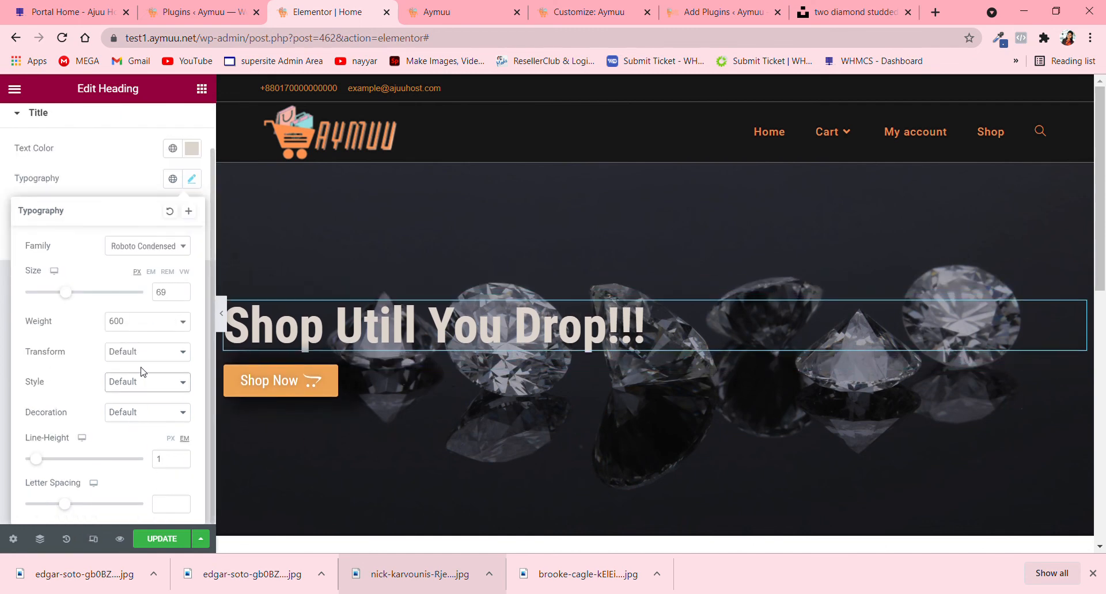
# - Compare the Italic and Default font styles on the heading and set it to Italic
pyautogui.click(135, 426)
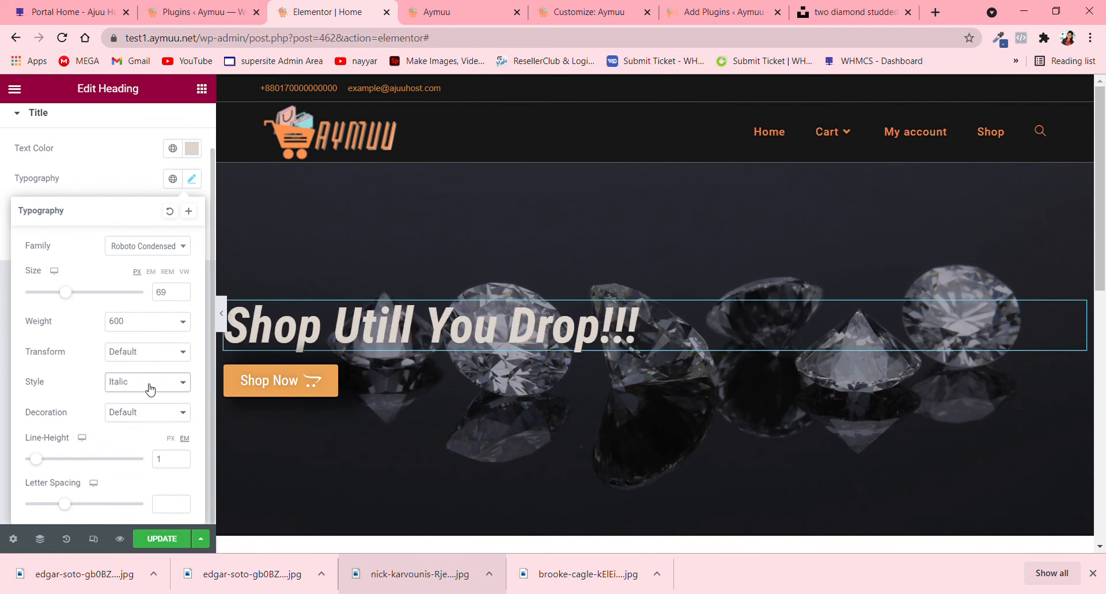
pyautogui.click(139, 402)
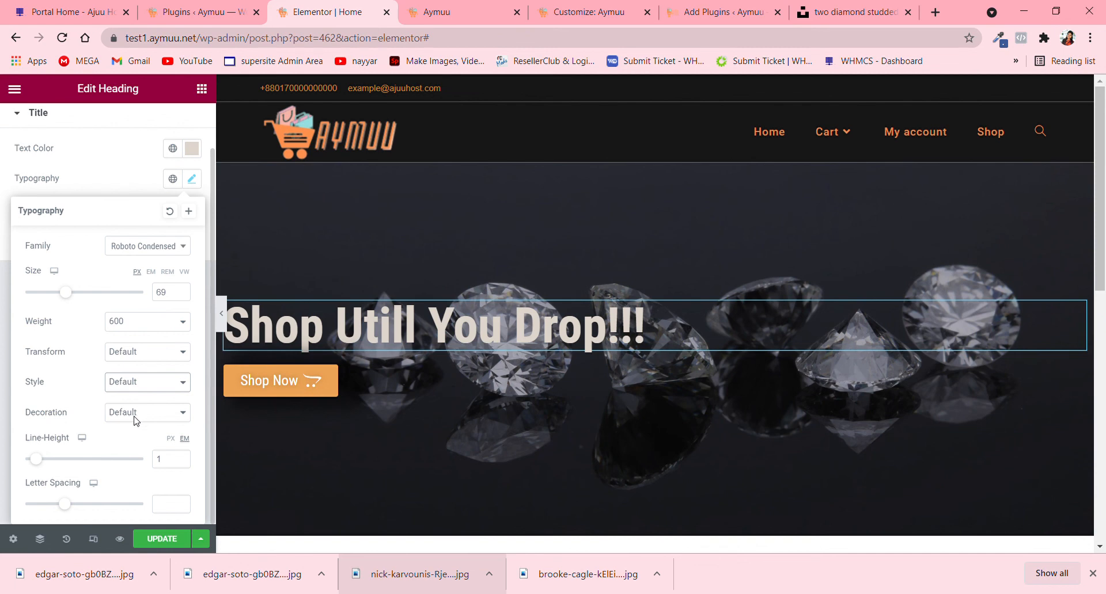
pyautogui.click(136, 421)
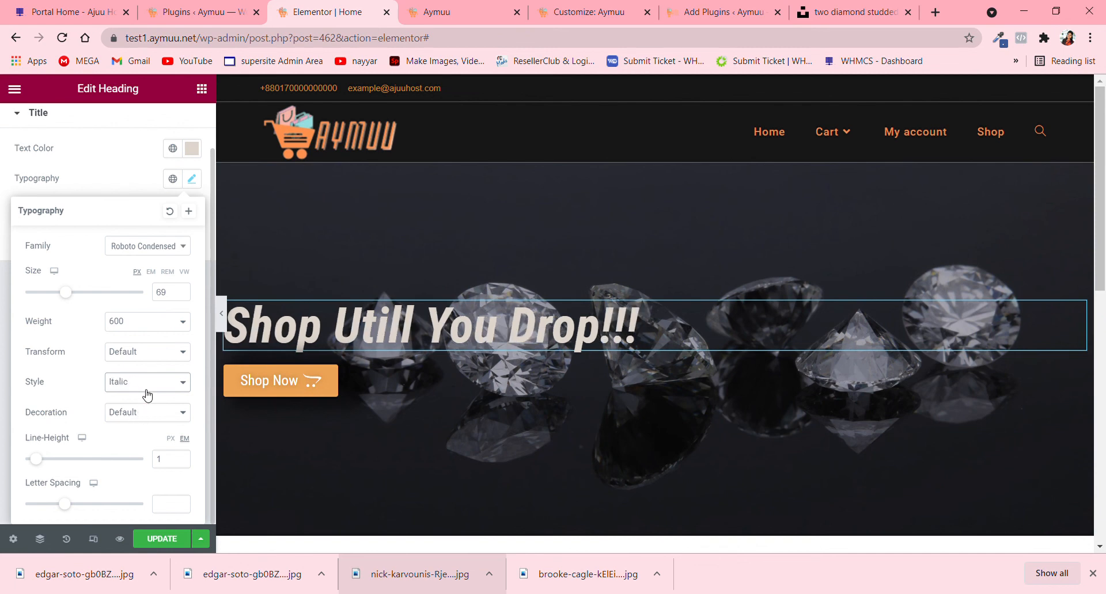
# - Try the Underline, Line Through and Overline decorations on the heading and return it to Default
pyautogui.click(142, 450)
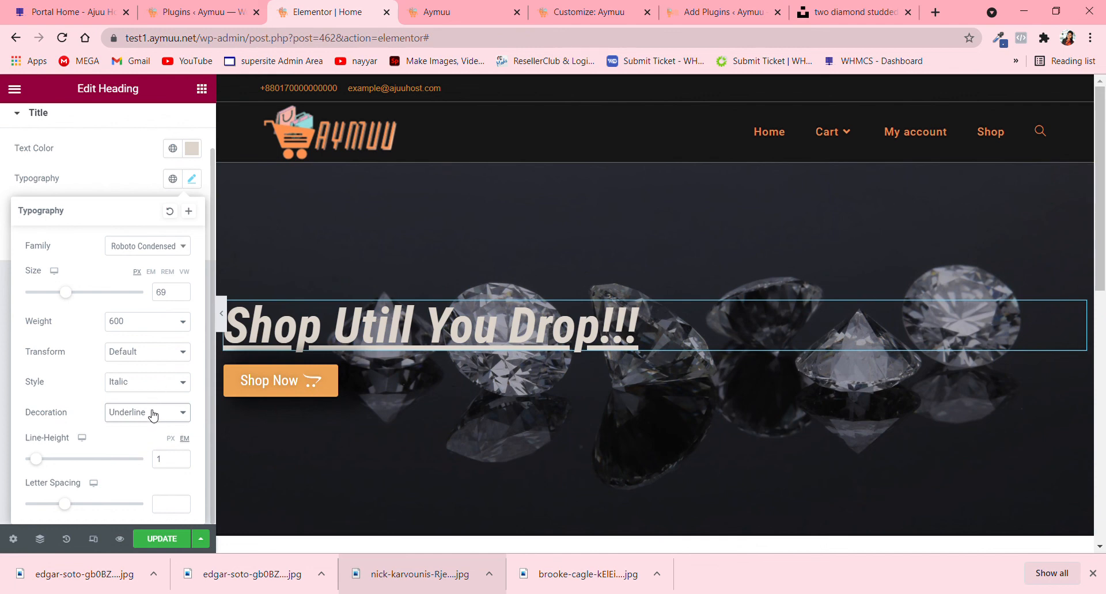
pyautogui.click(145, 467)
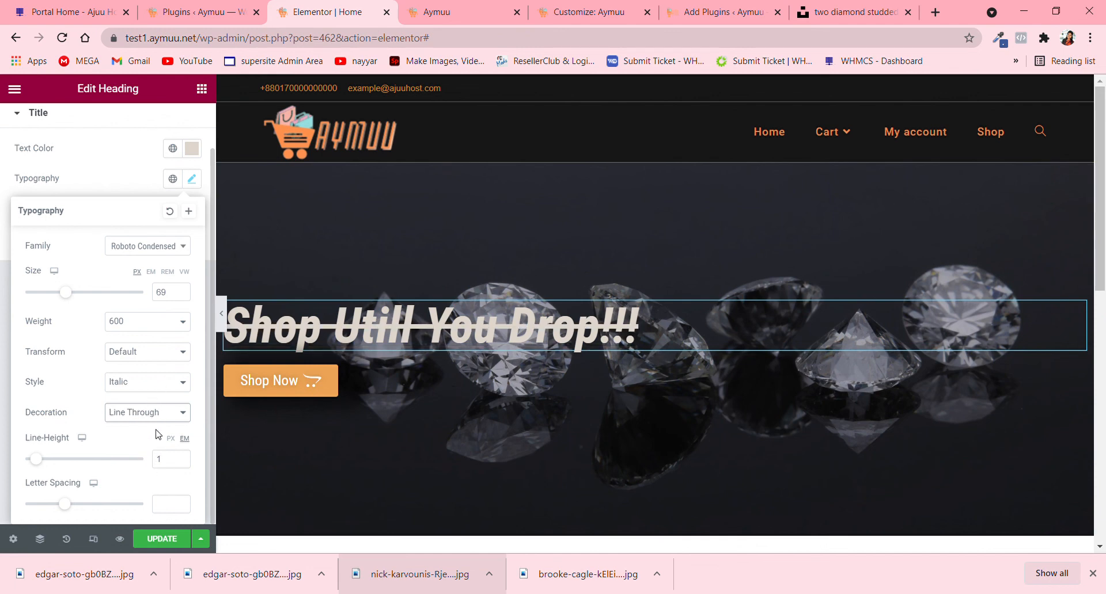
pyautogui.click(155, 454)
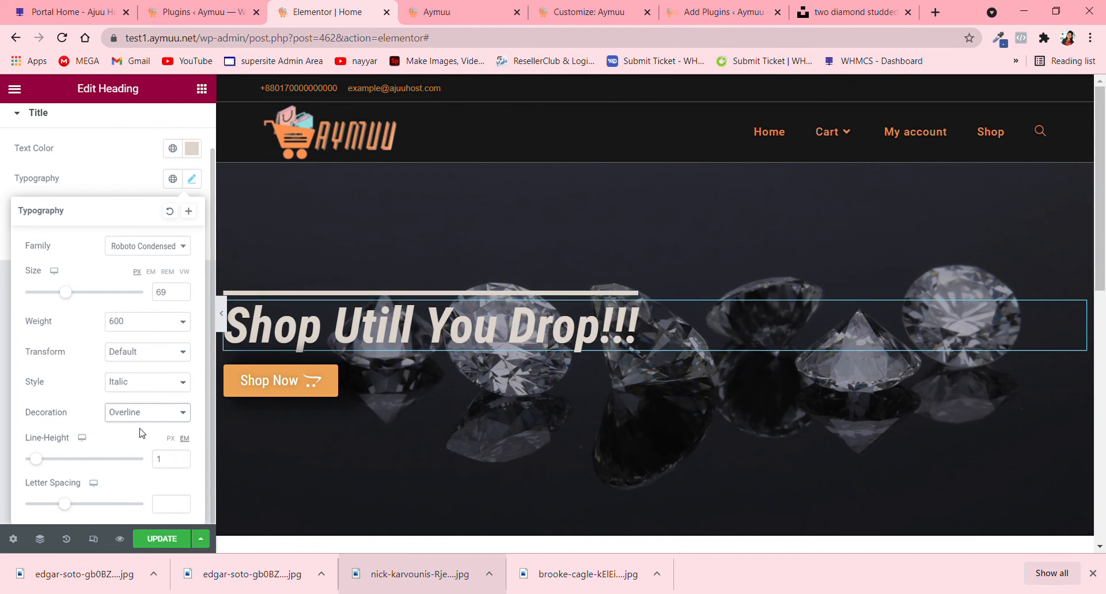
pyautogui.click(141, 433)
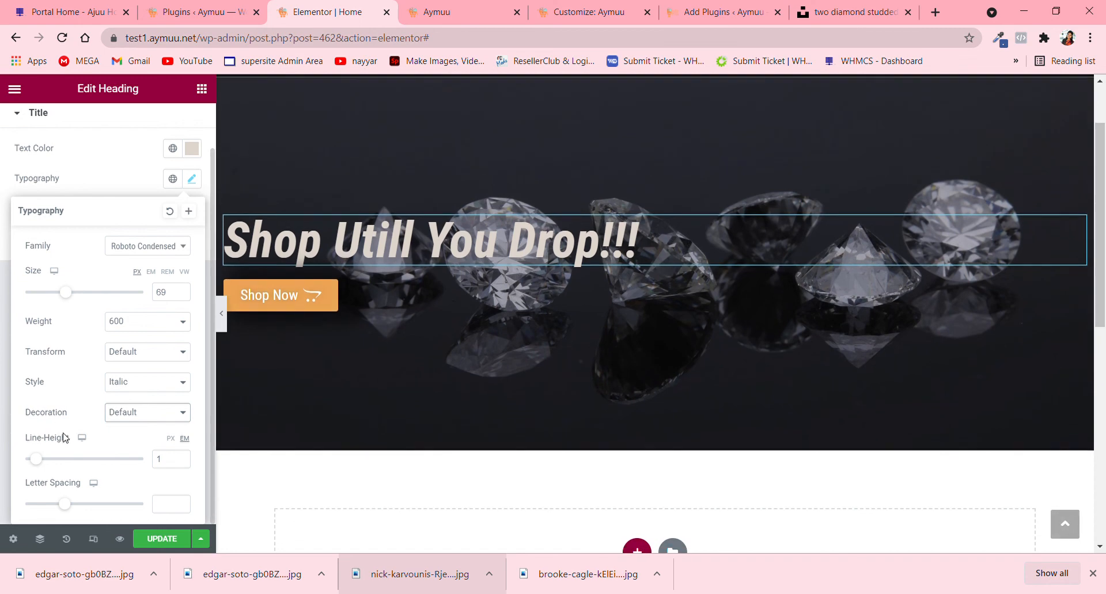
# - Update the page, check the hero heading and button in the reloaded site preview, and return to the Elementor editor
pyautogui.click(161, 538)
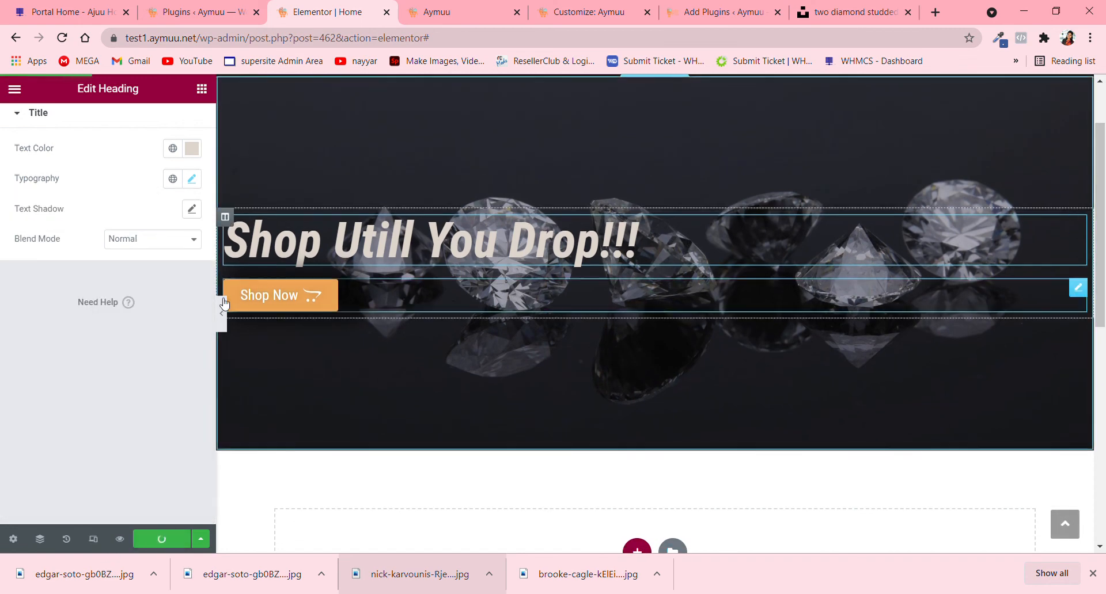
pyautogui.click(459, 15)
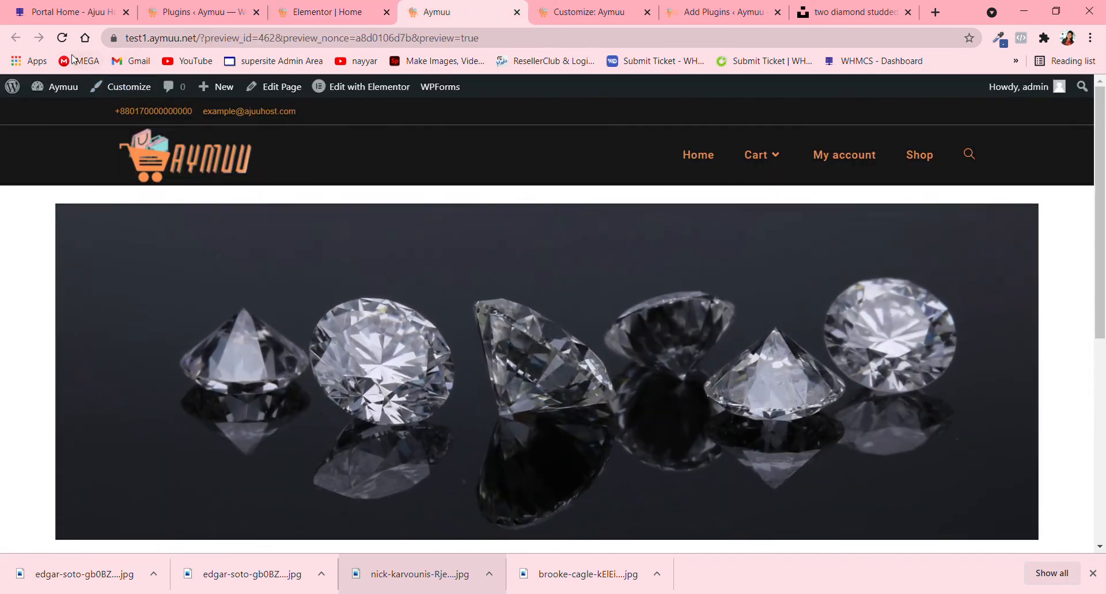
pyautogui.click(62, 38)
pyautogui.scroll(-1, 431, 261)
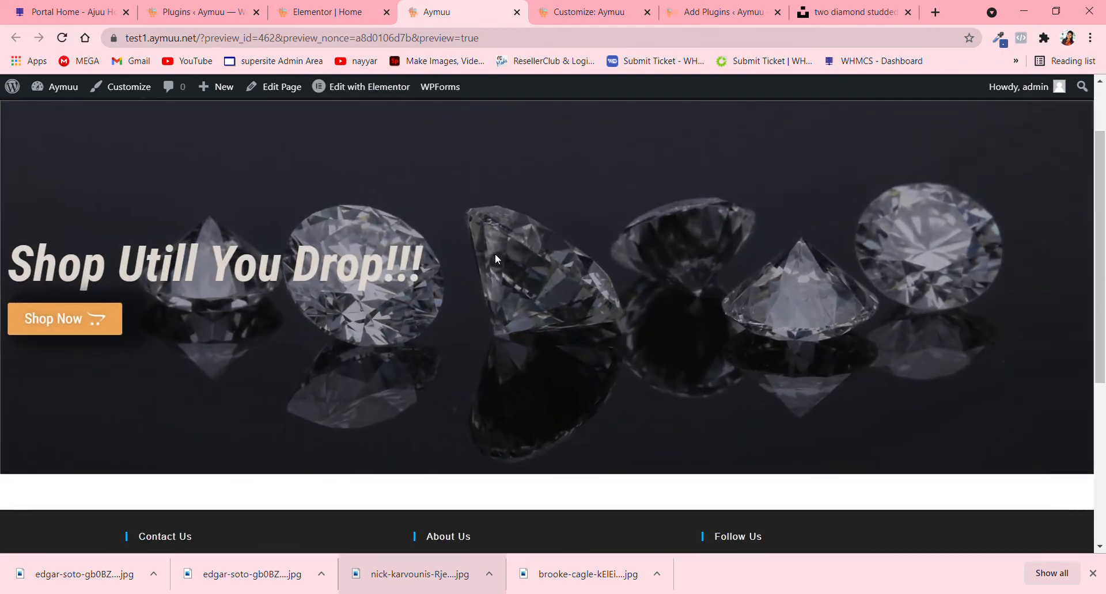
pyautogui.scroll(2, 495, 260)
pyautogui.scroll(-5, 495, 259)
pyautogui.scroll(5, 496, 259)
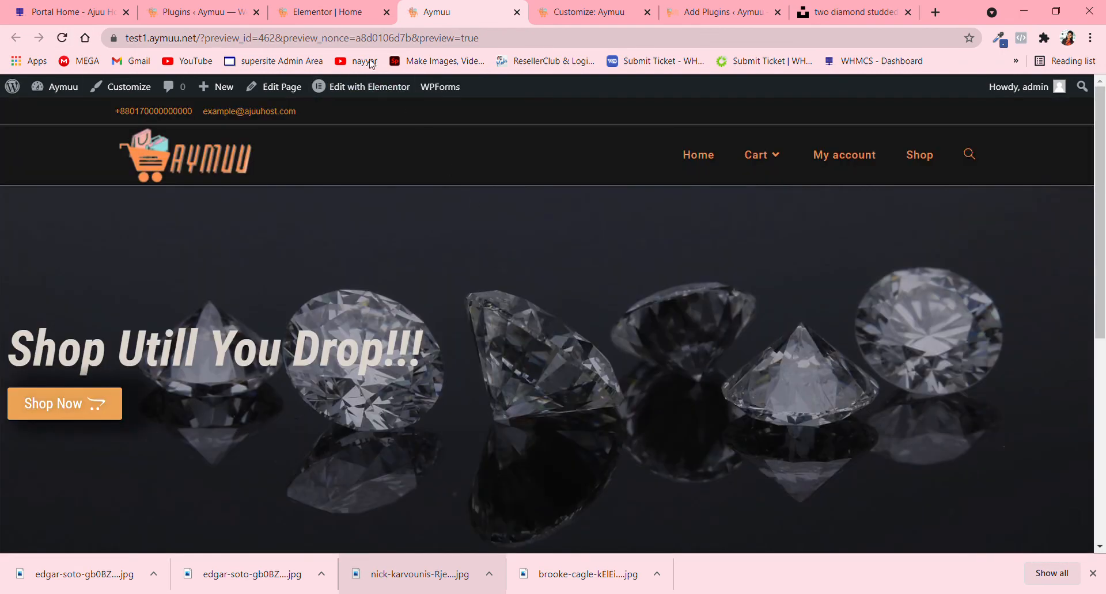
pyautogui.click(301, 6)
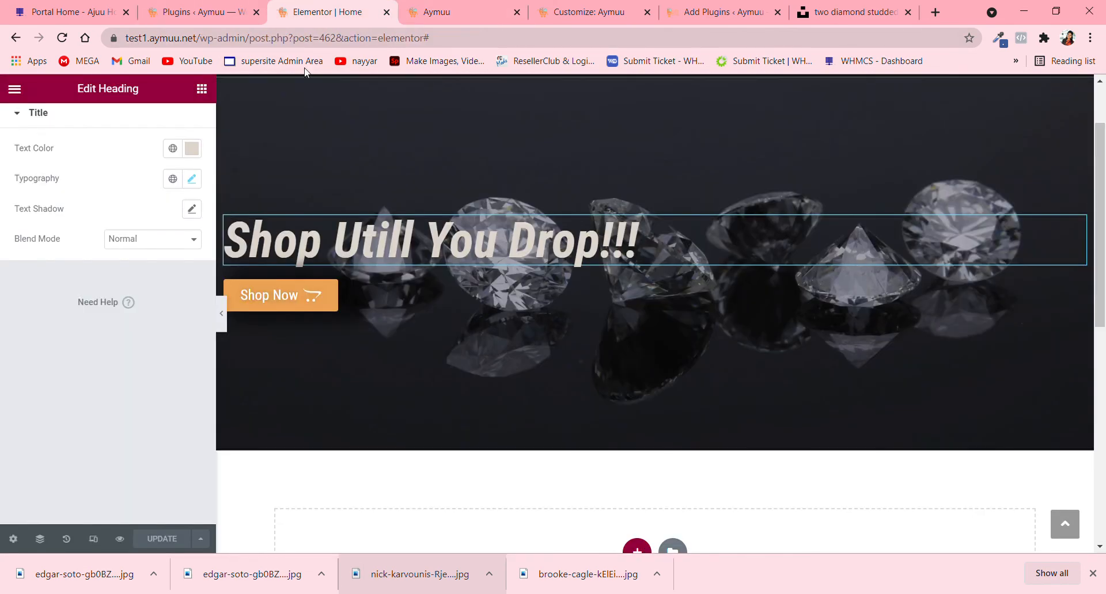